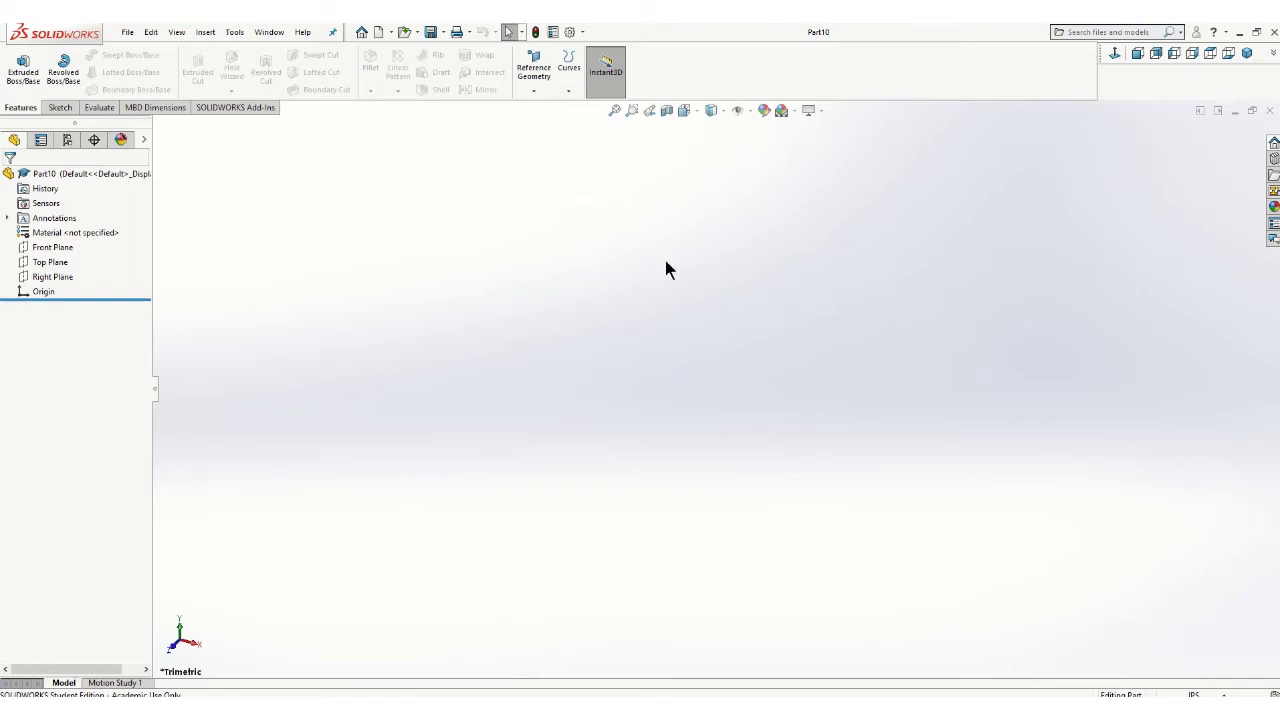
Step: Open a new empty sketch on the Front Plane of Part10
click(58, 107)
click(22, 68)
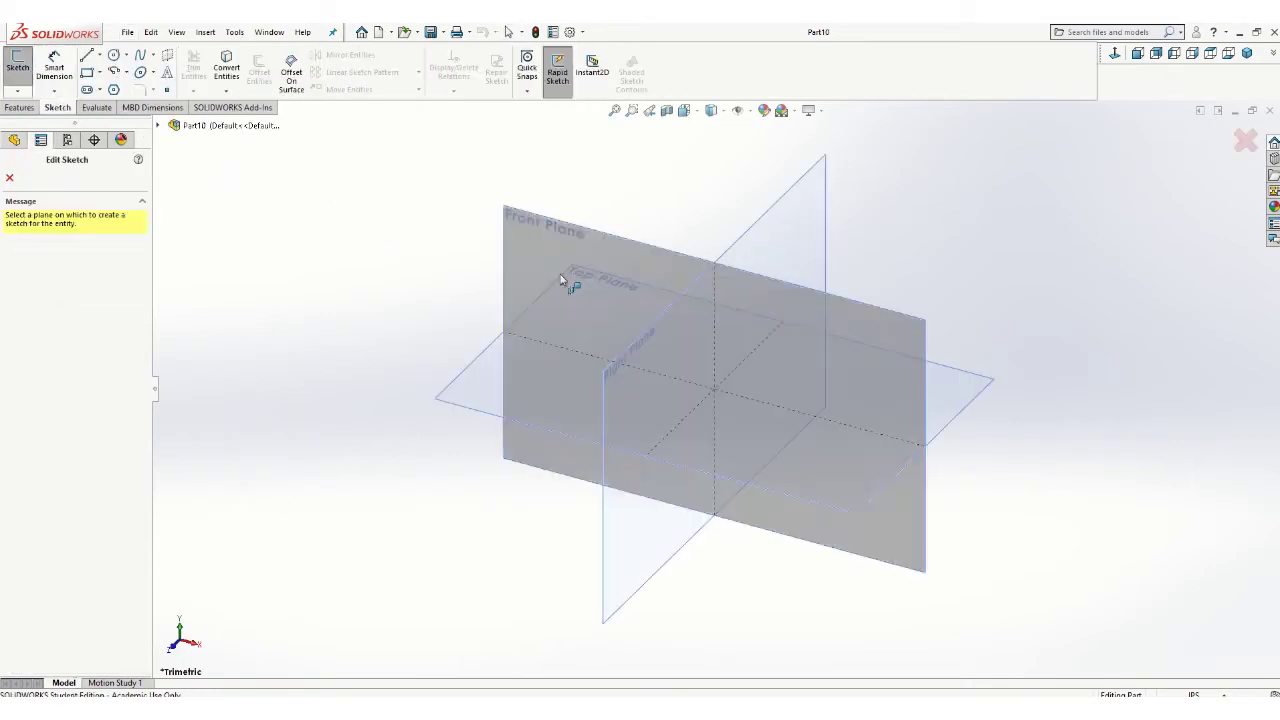
click(569, 249)
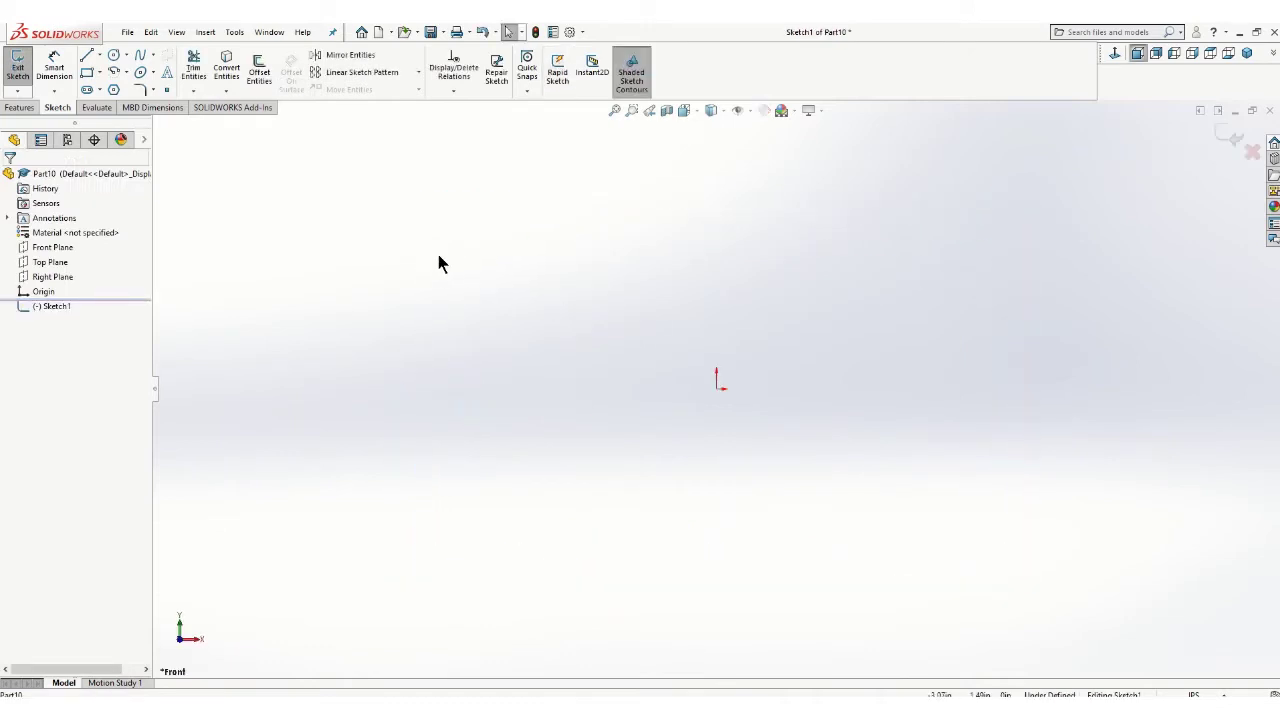
Step: Draw a horizontal straight slot through the origin
click(87, 89)
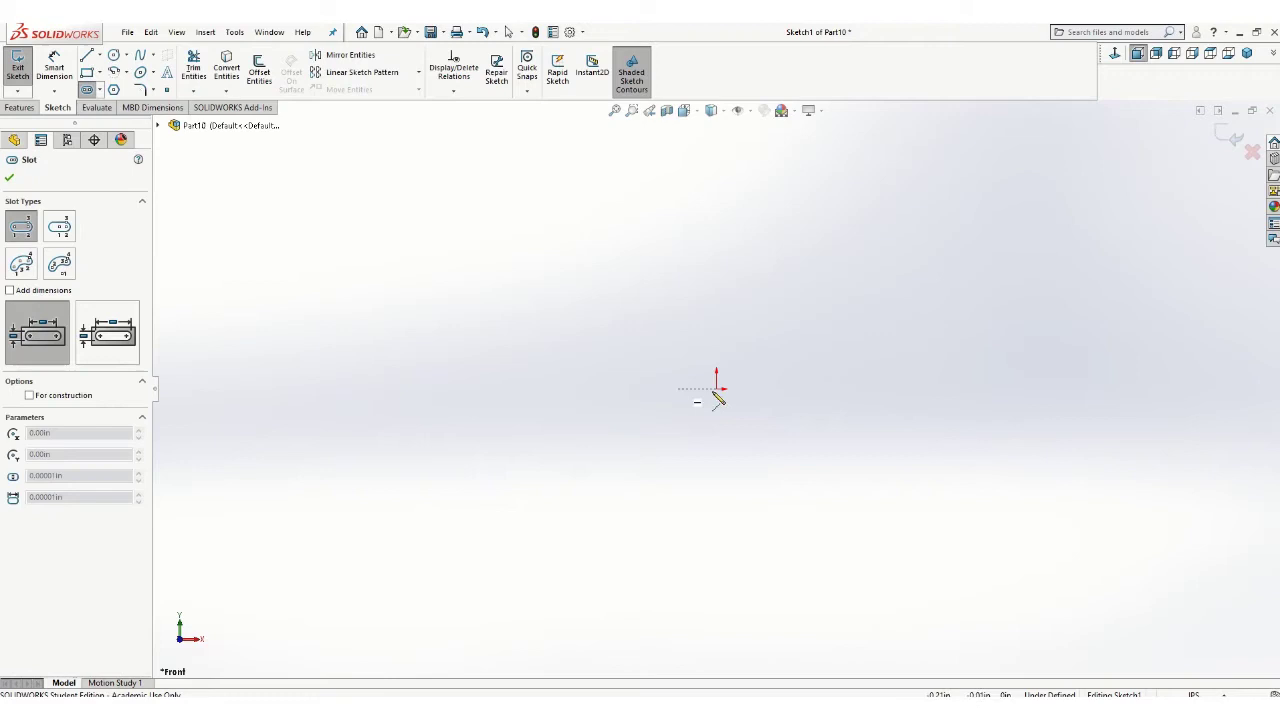
click(563, 388)
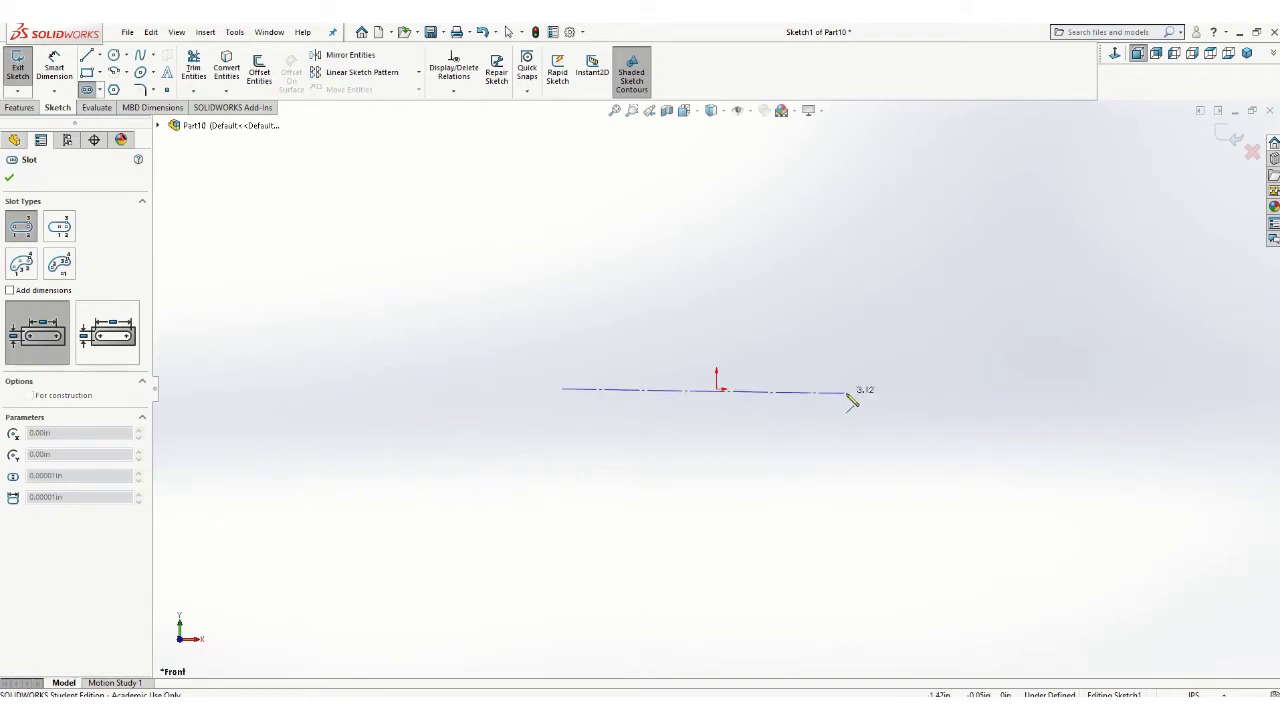
click(889, 388)
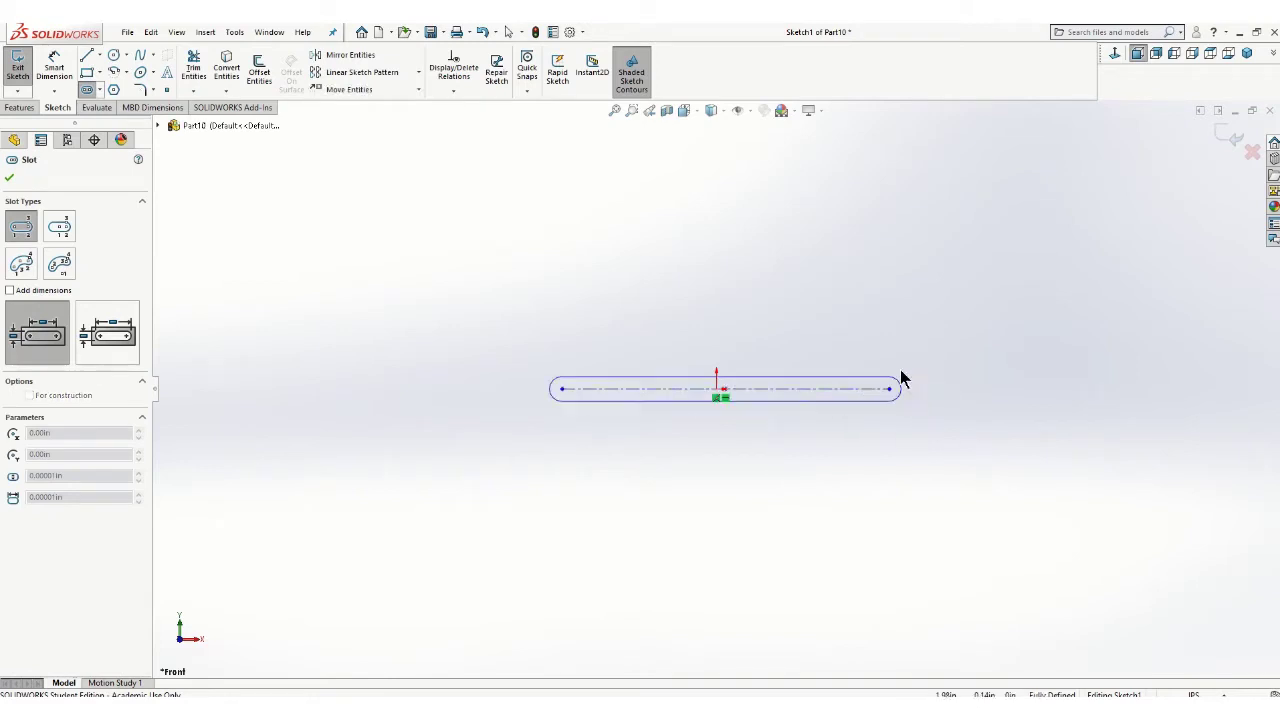
click(980, 293)
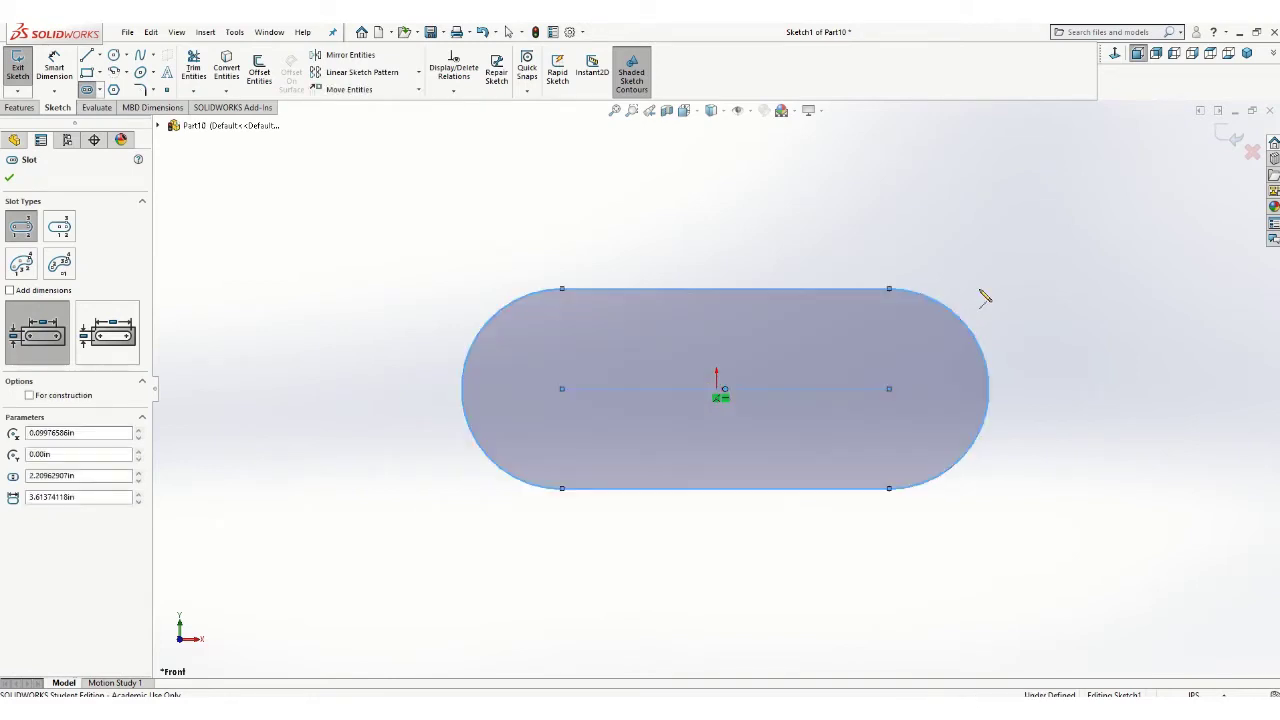
key(Escape)
Step: Dimension the slot's end arc to R1.00 and its centre line to 2.50
click(54, 70)
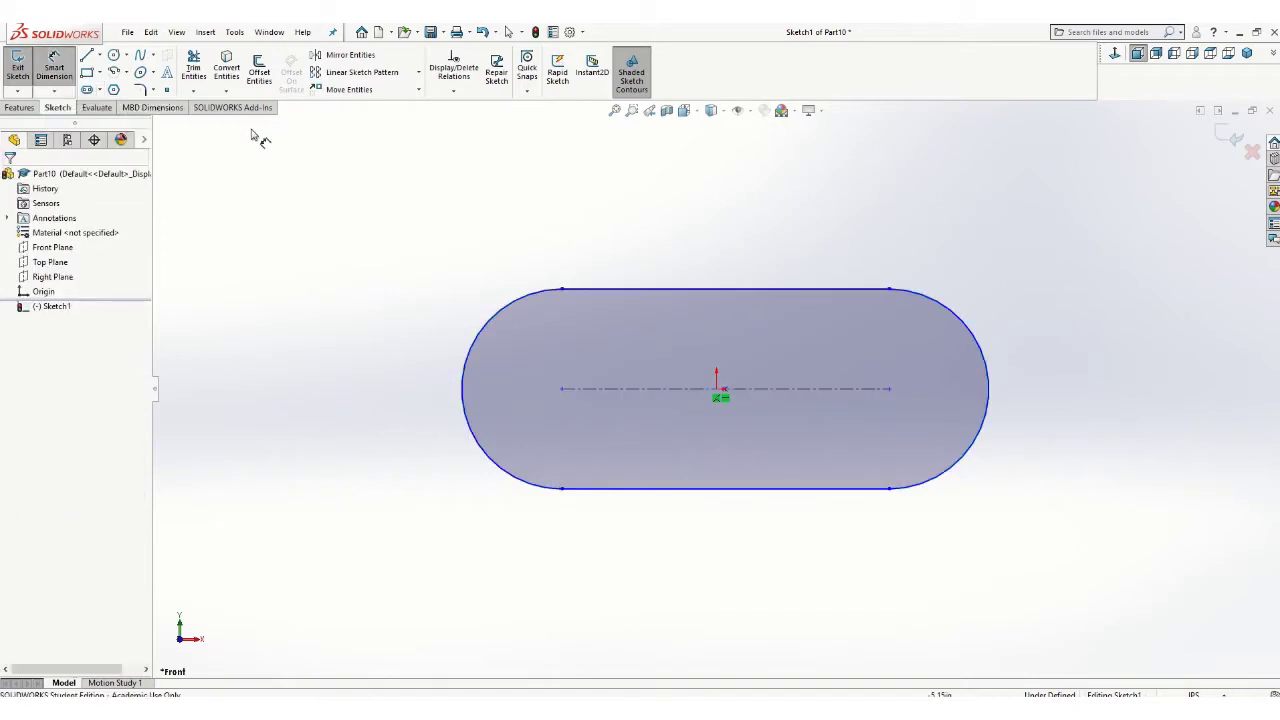
click(499, 309)
click(421, 250)
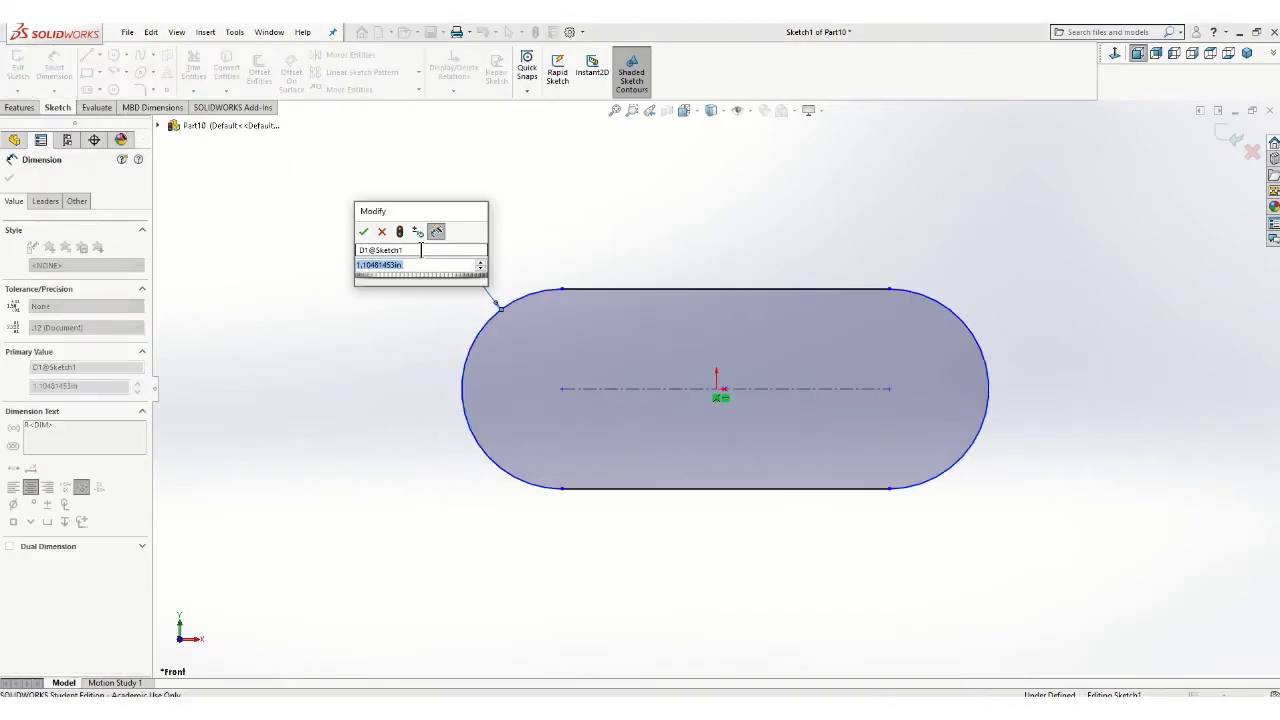
text(1)
key(Return)
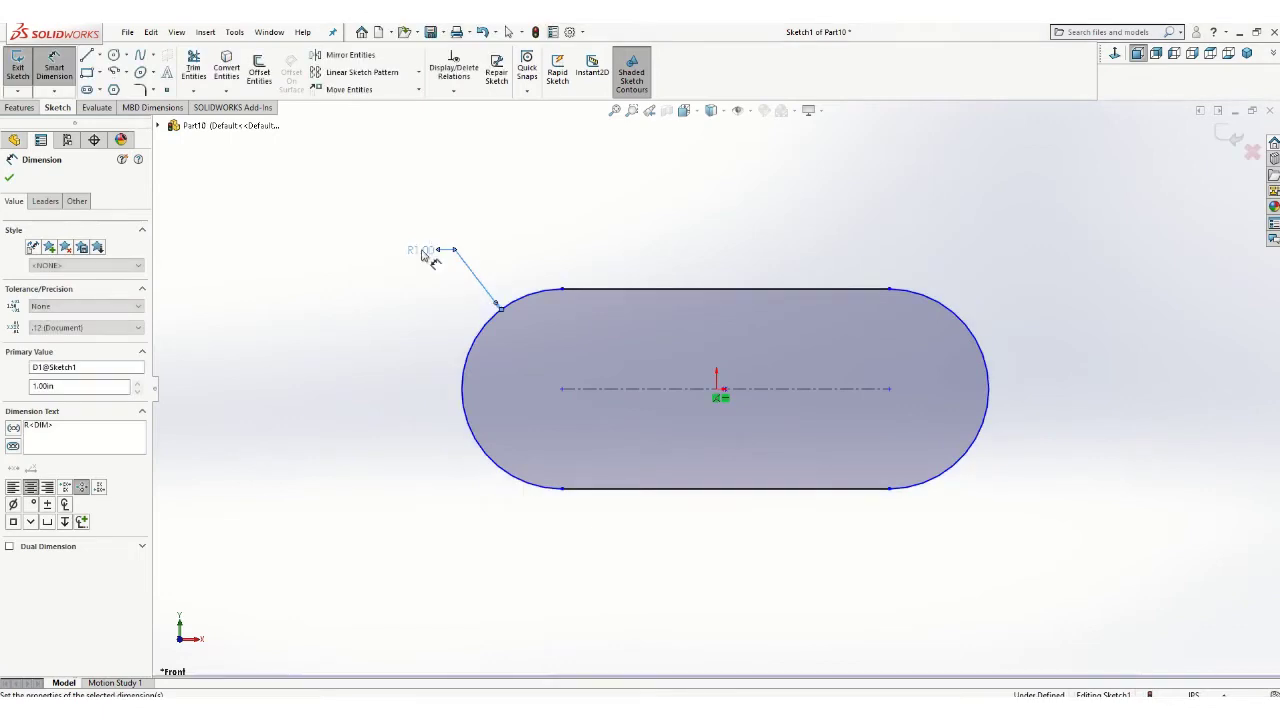
click(697, 389)
click(698, 170)
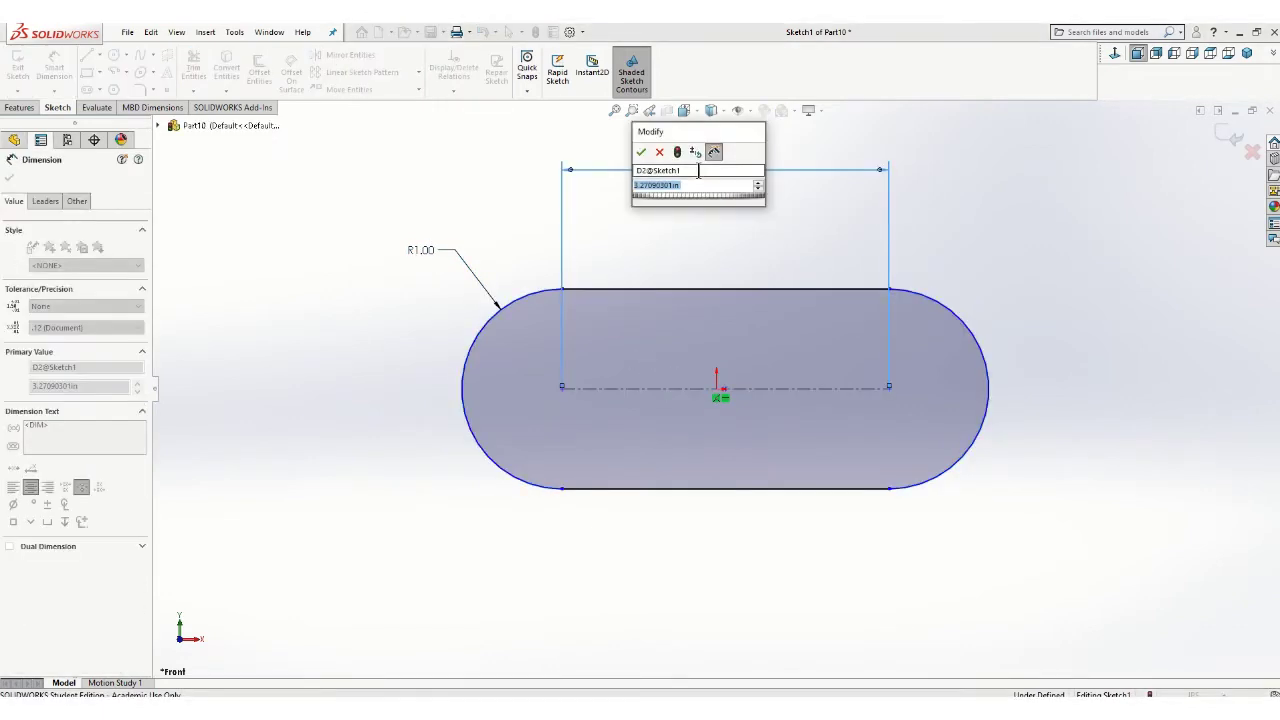
text(2.5)
key(Return)
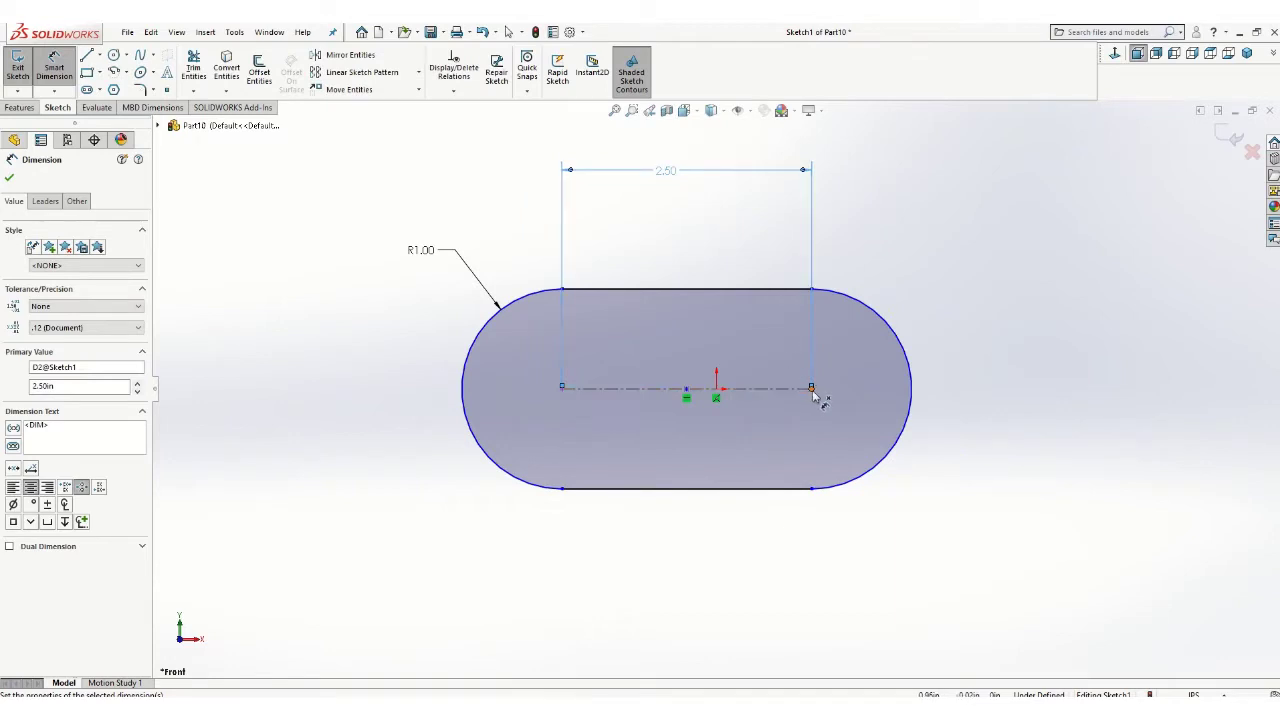
Step: Dimension the slot's right end 1.25 from the origin, fully defining the sketch
click(727, 398)
click(811, 389)
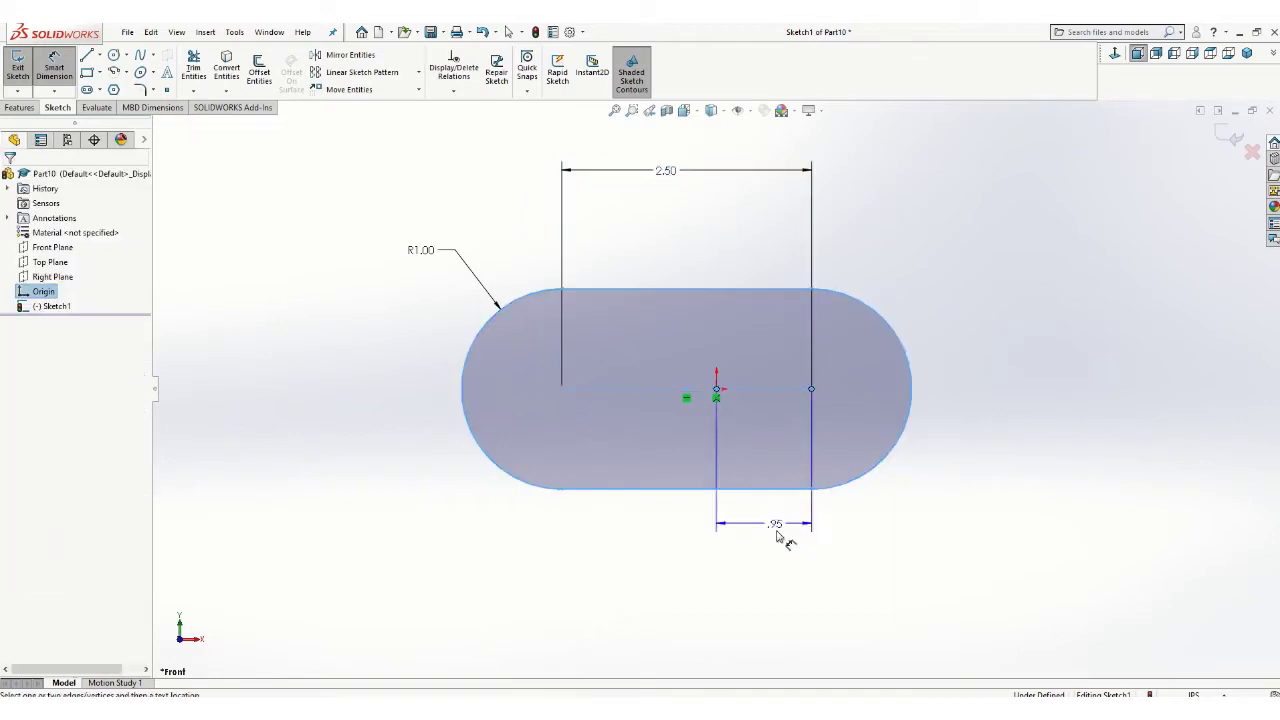
click(773, 563)
text(1.25)
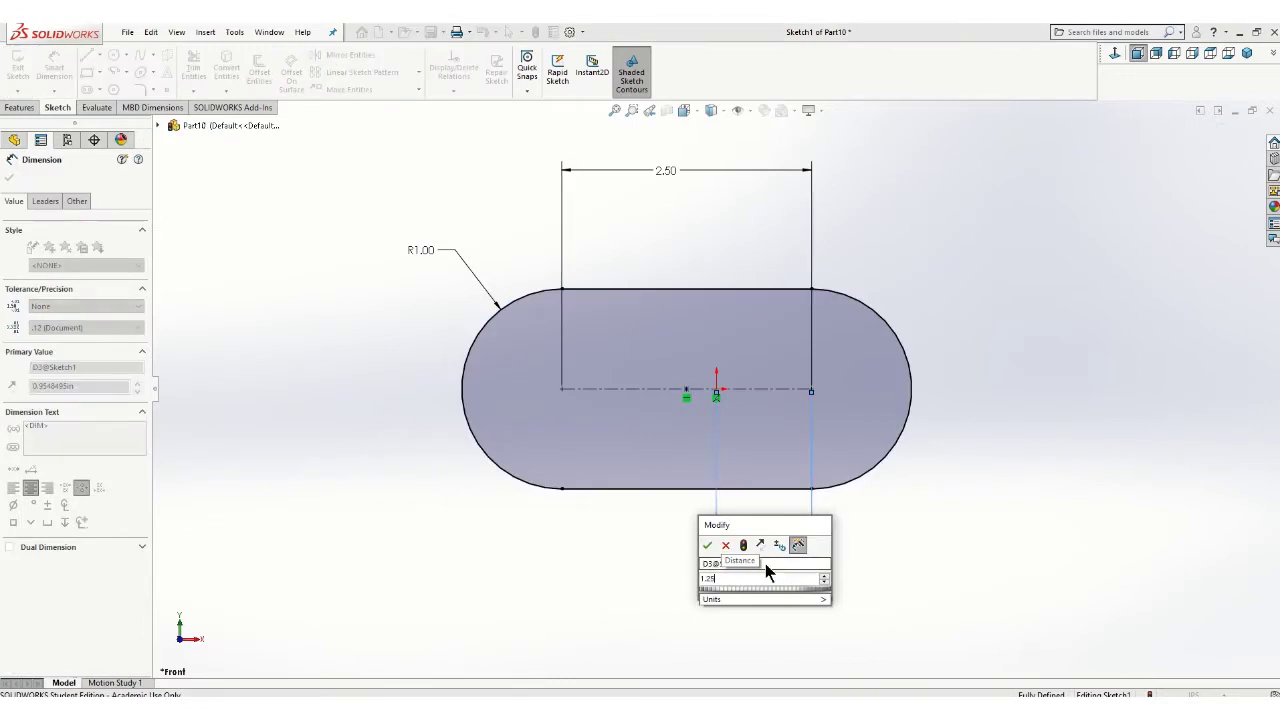
key(Return)
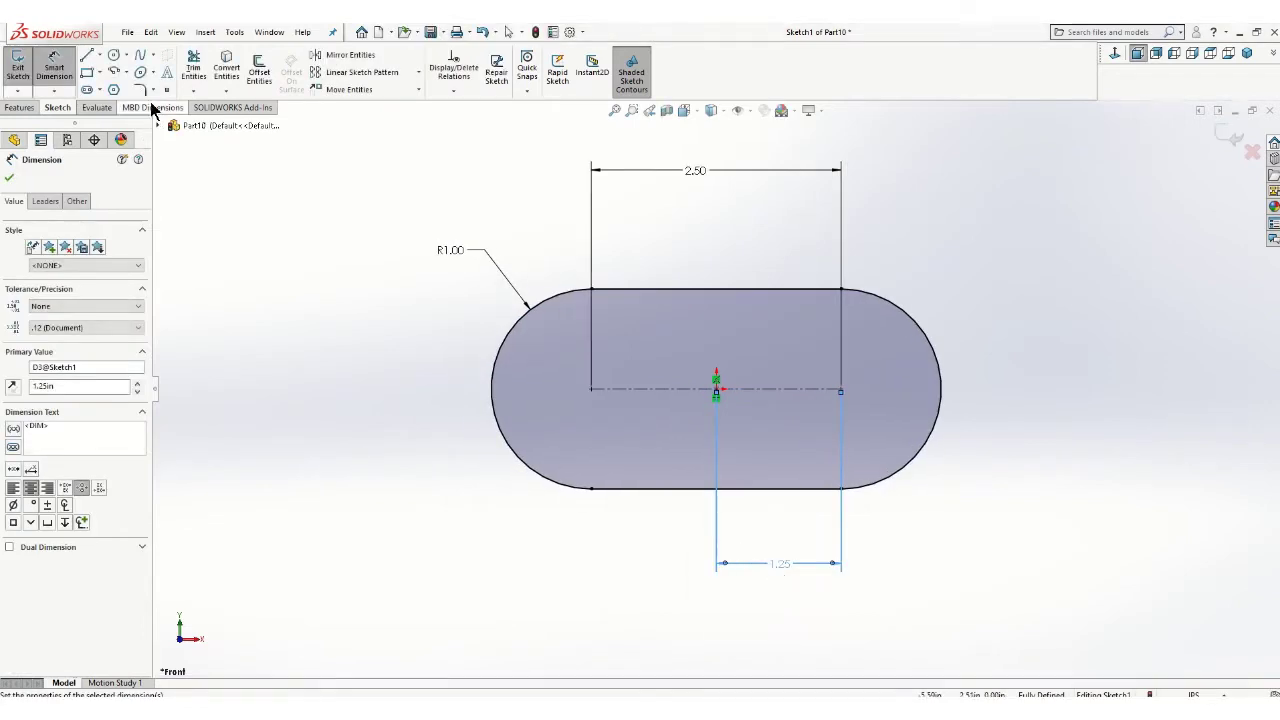
Step: Draw an inner straight slot between the outer slot's two arc centres
click(86, 92)
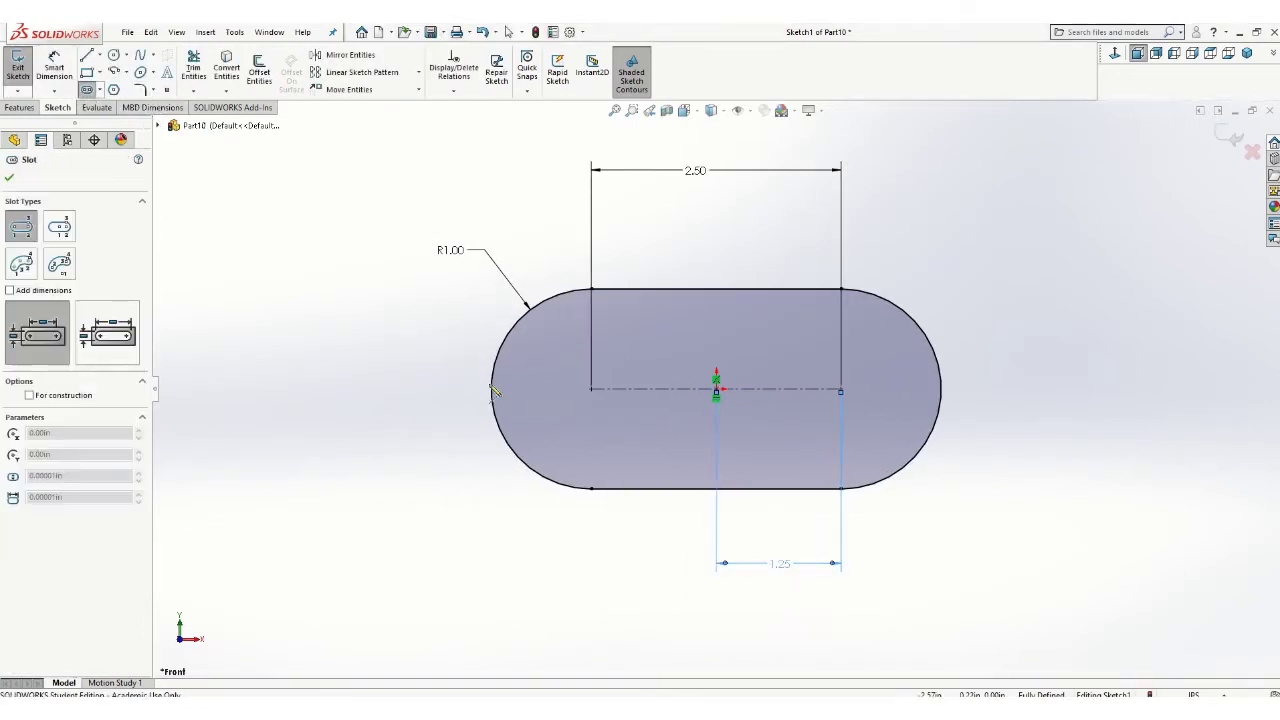
click(591, 390)
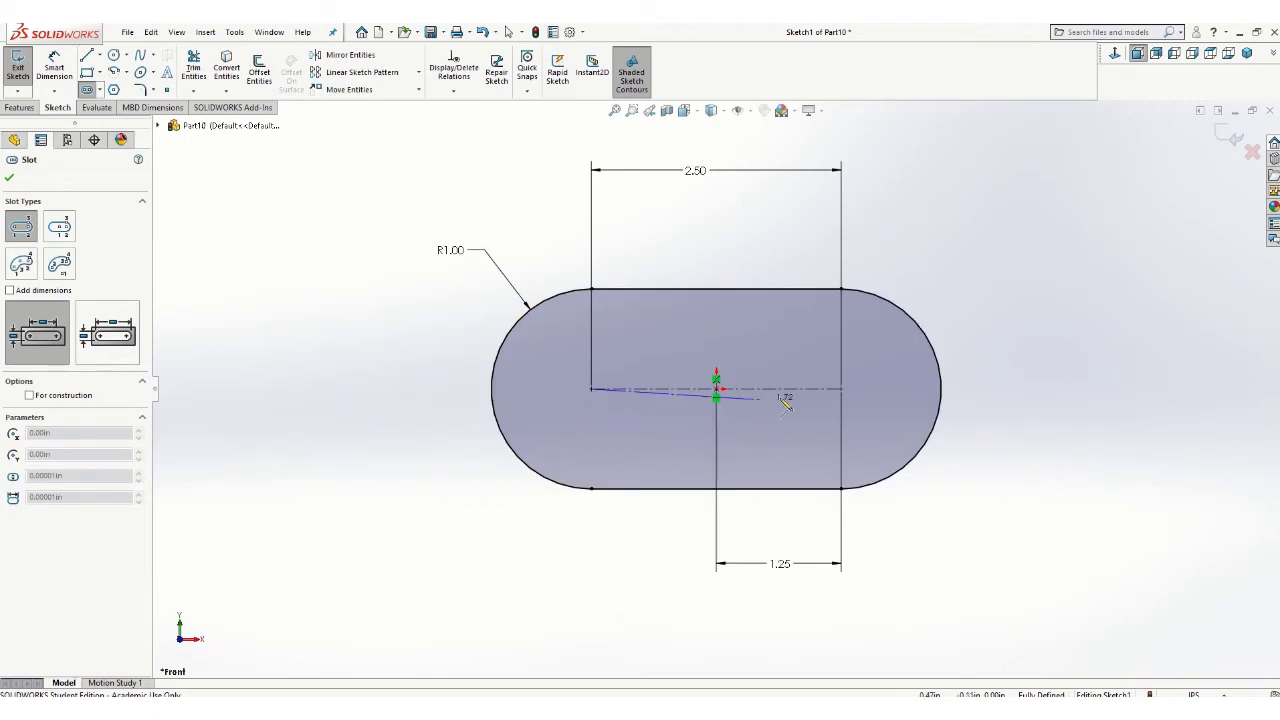
click(841, 390)
click(884, 366)
key(Escape)
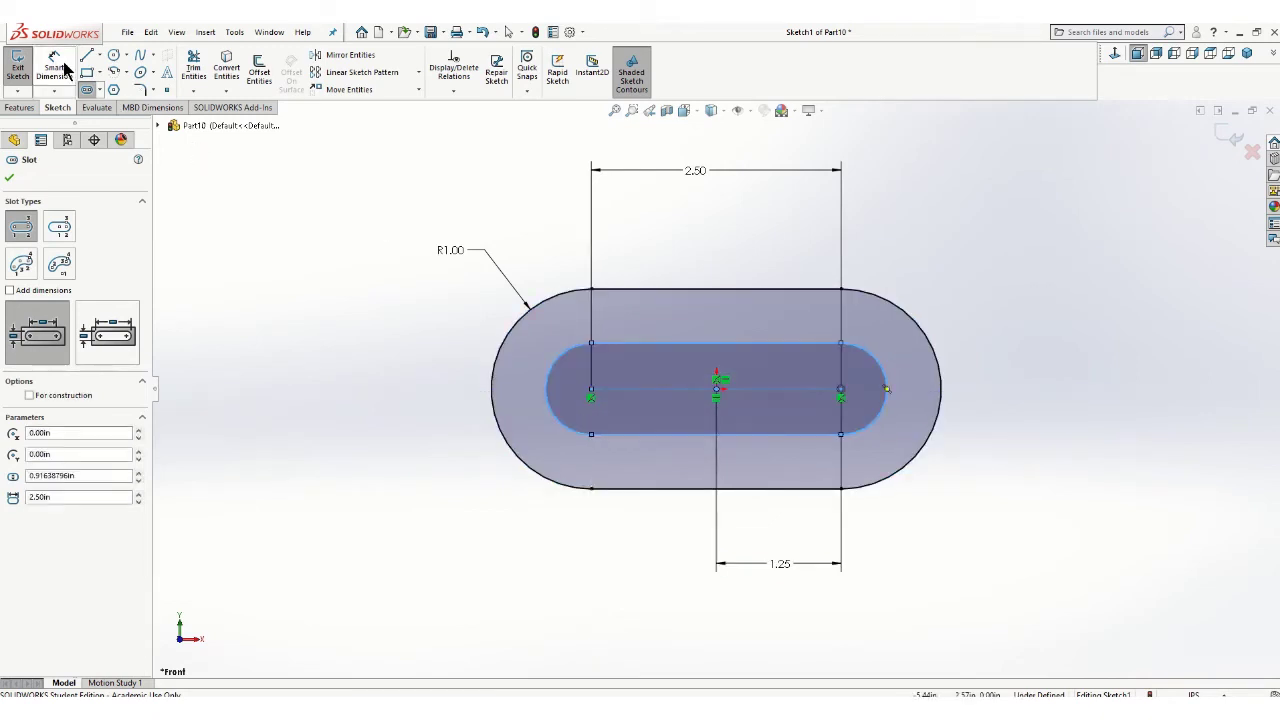
Step: Dimension the inner slot's end arc to R.50 and tilt the view
click(871, 357)
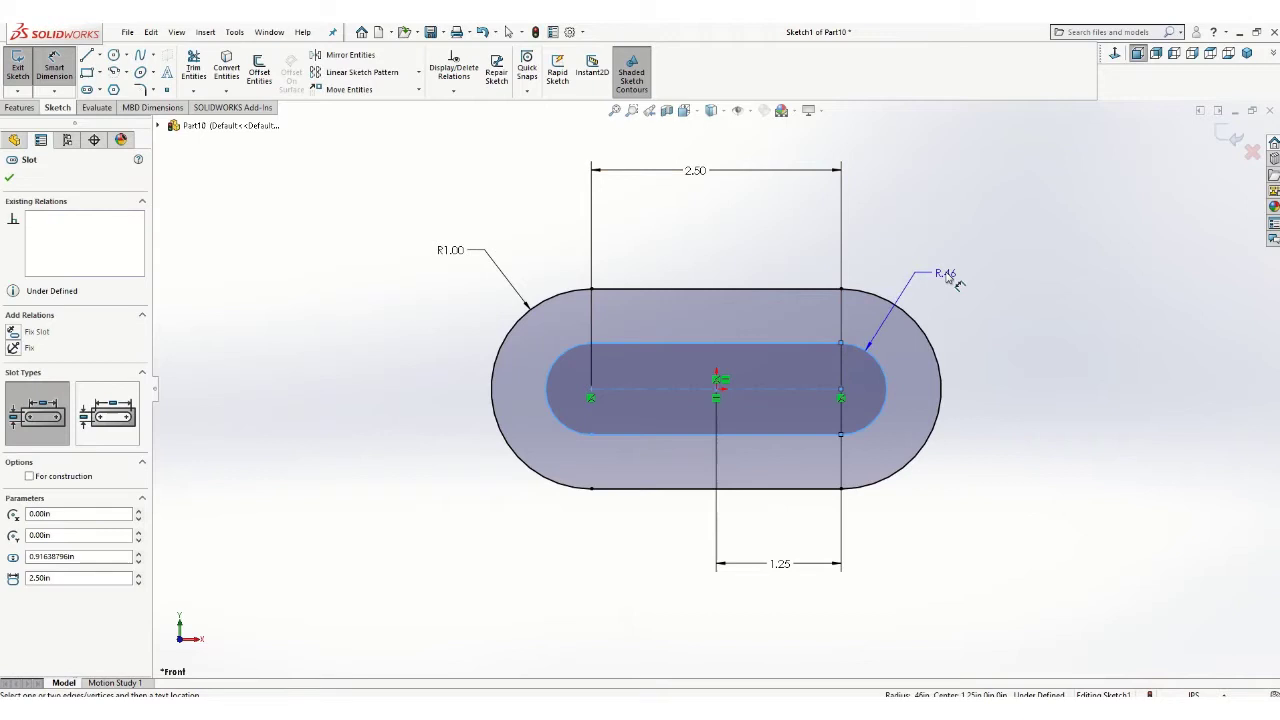
click(948, 279)
text(.5)
key(Return)
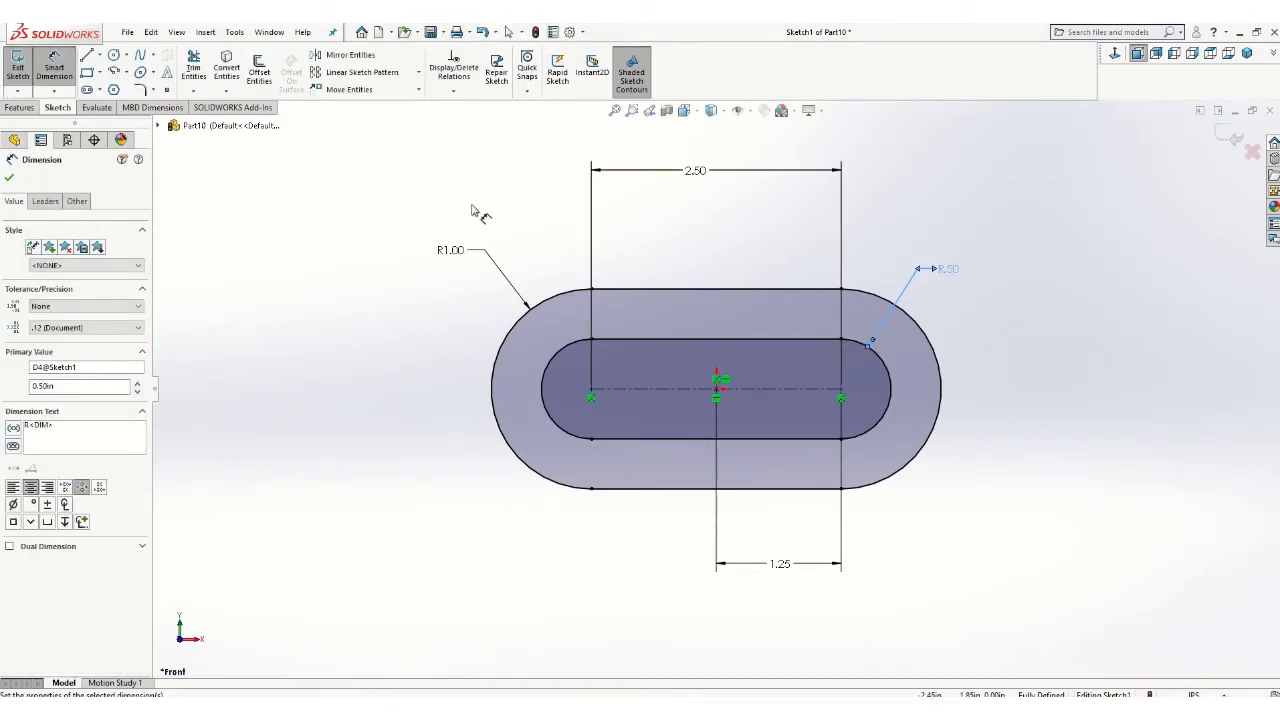
click(8, 181)
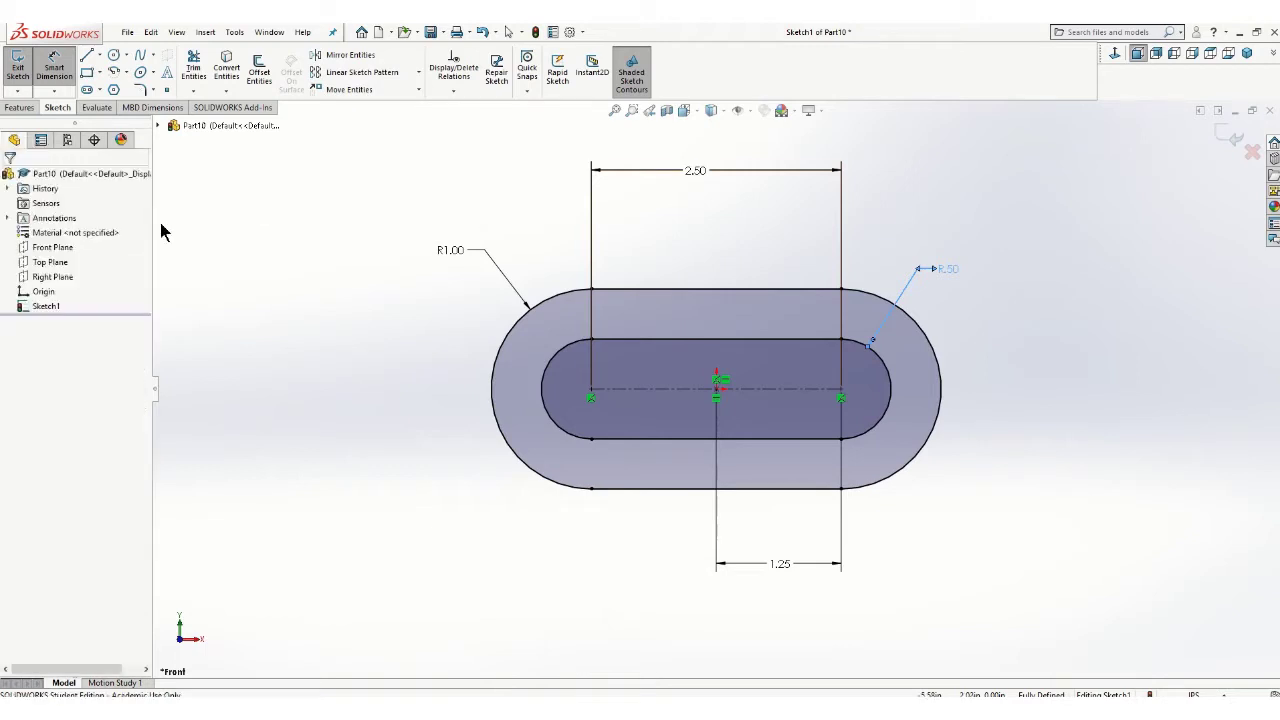
mouse_move(915, 280)
middle_down()
mouse_move(906, 194)
mouse_move(917, 243)
mouse_move(1040, 190)
middle_up()
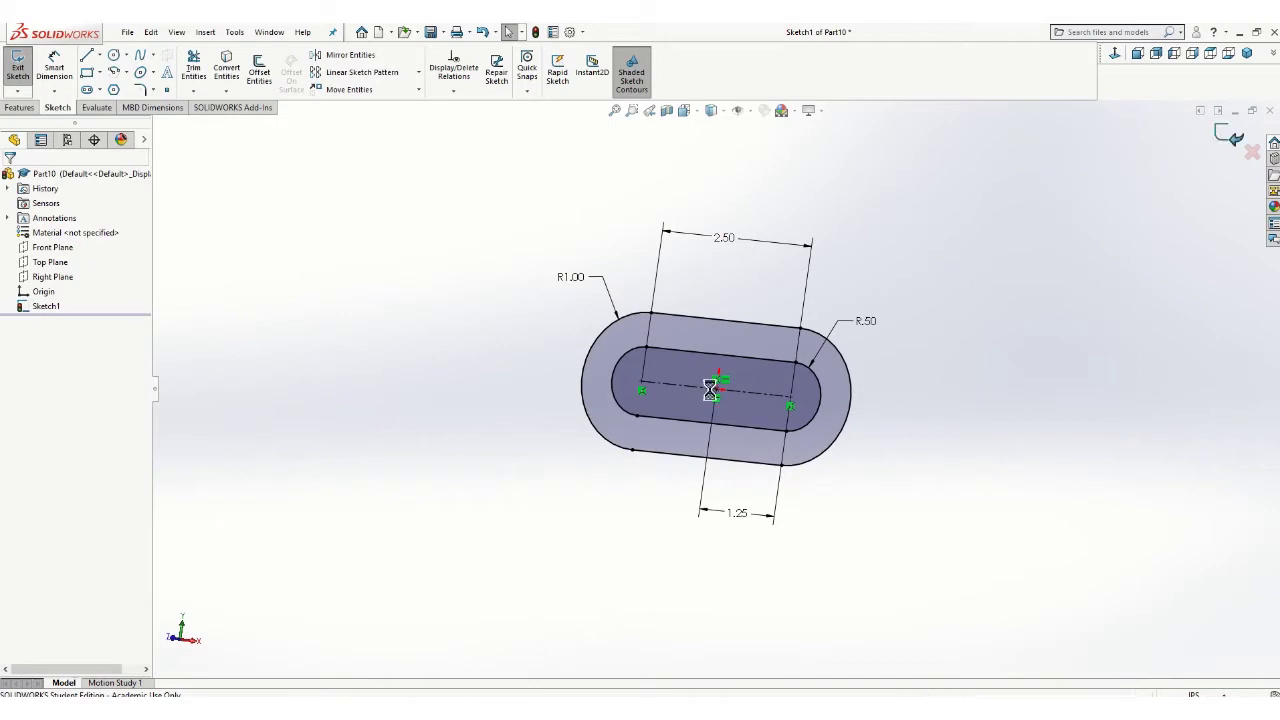
Step: Extrude the two-slot sketch 0.50 in into a solid ring, viewed isometrically
click(1220, 139)
click(20, 107)
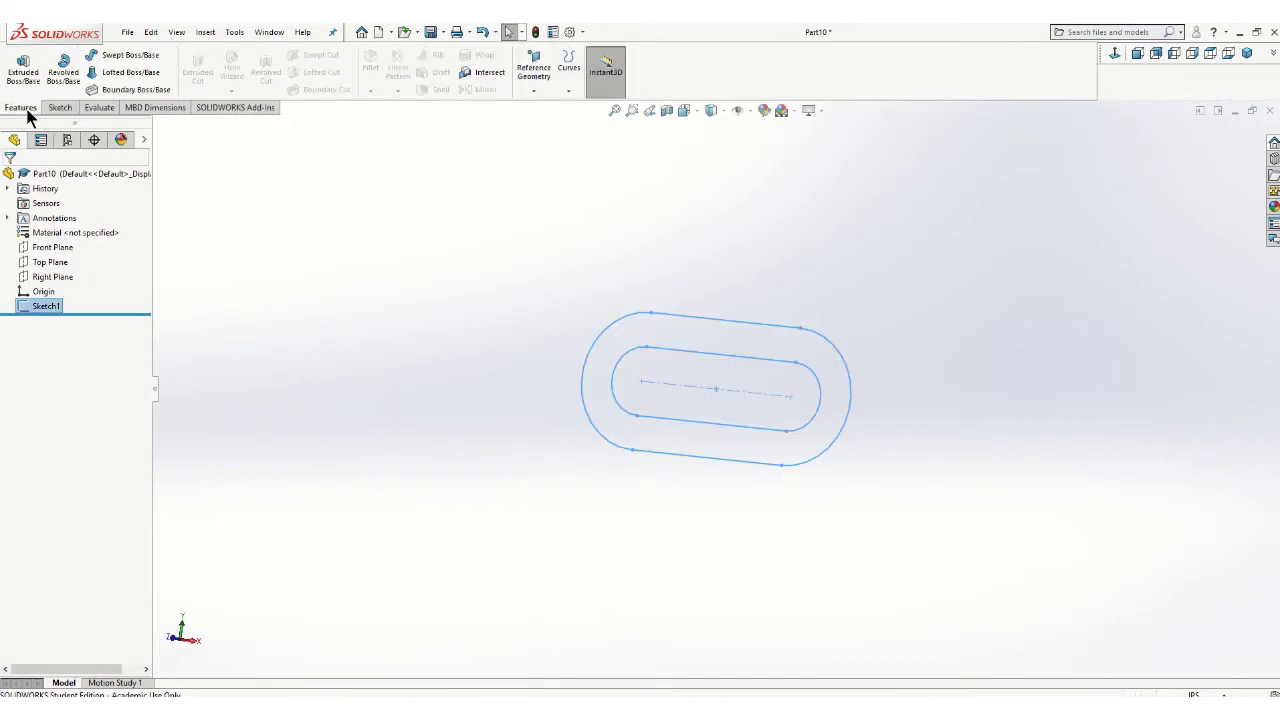
click(22, 72)
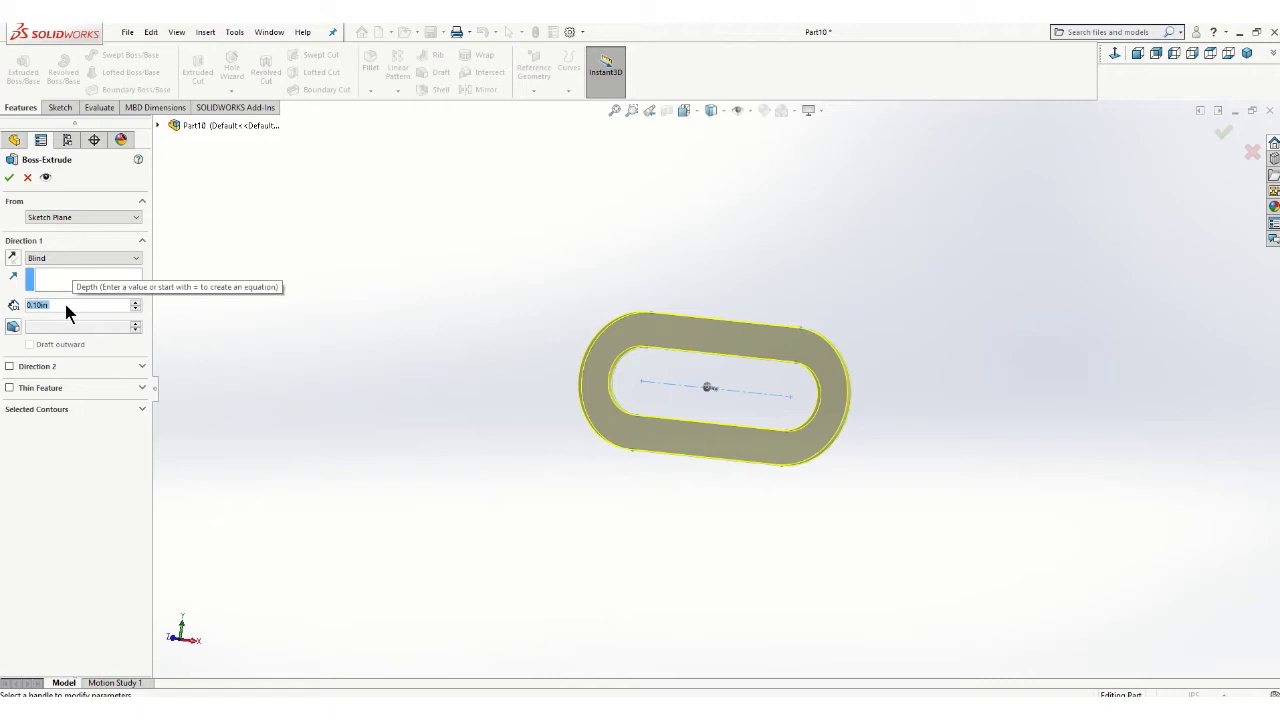
text(0.5)
key(Return)
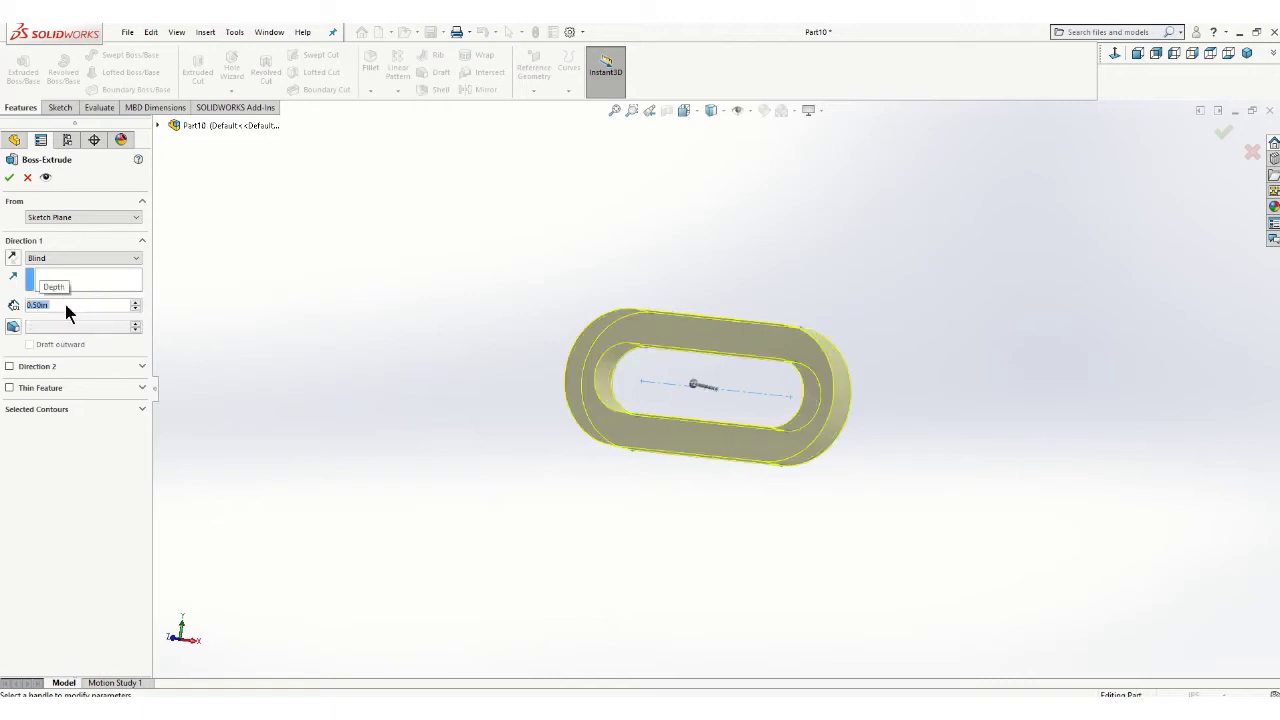
click(11, 178)
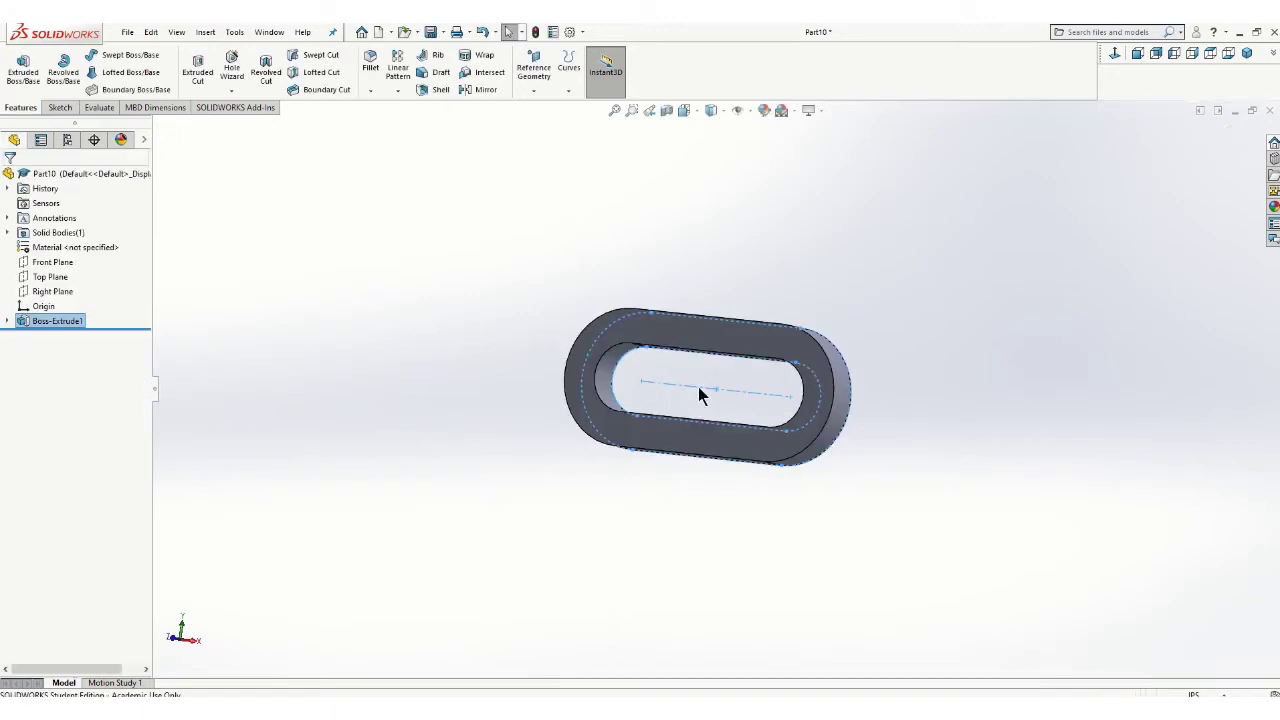
click(360, 220)
middle_drag(571, 337, 620, 449)
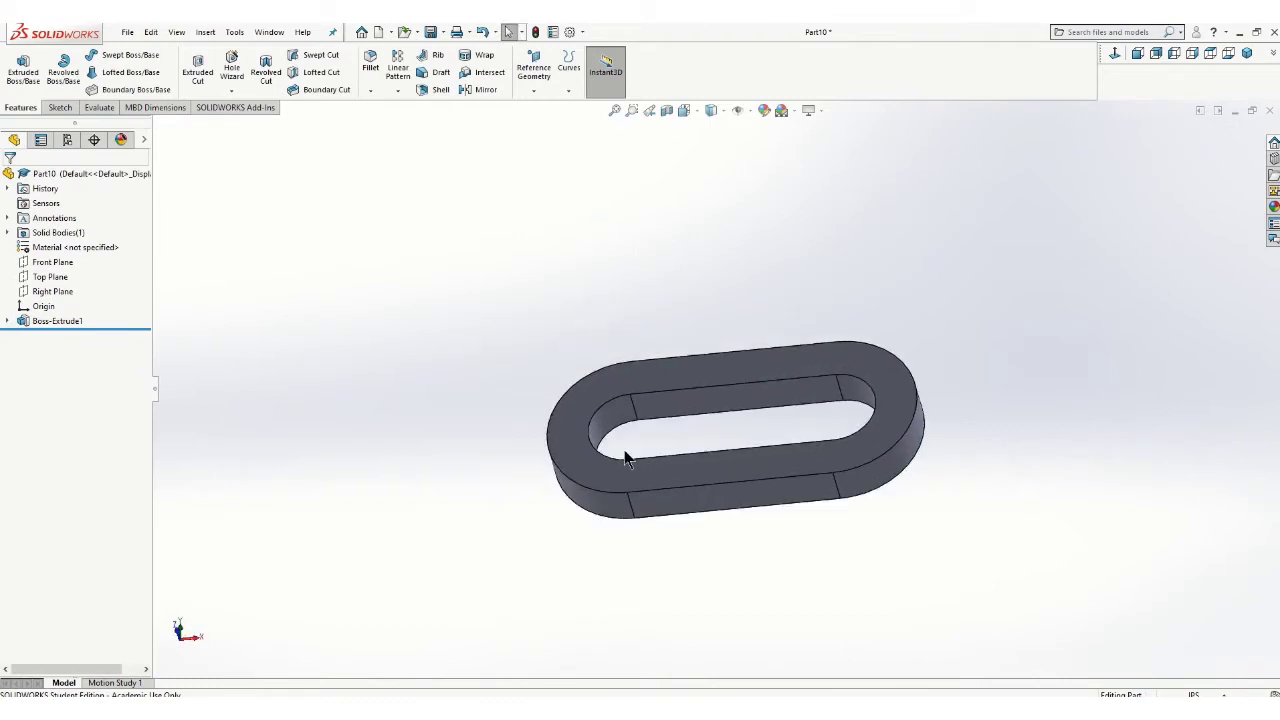
scroll(724, 497, down, 2)
click(723, 494)
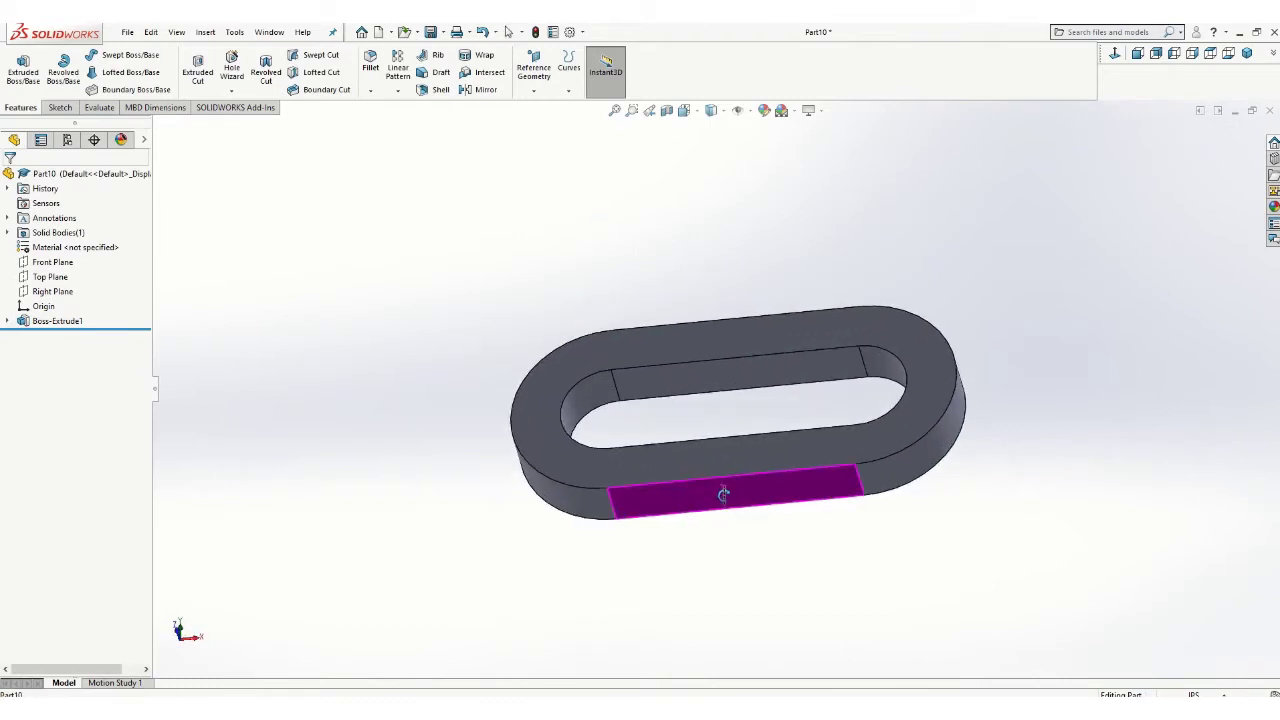
click(503, 515)
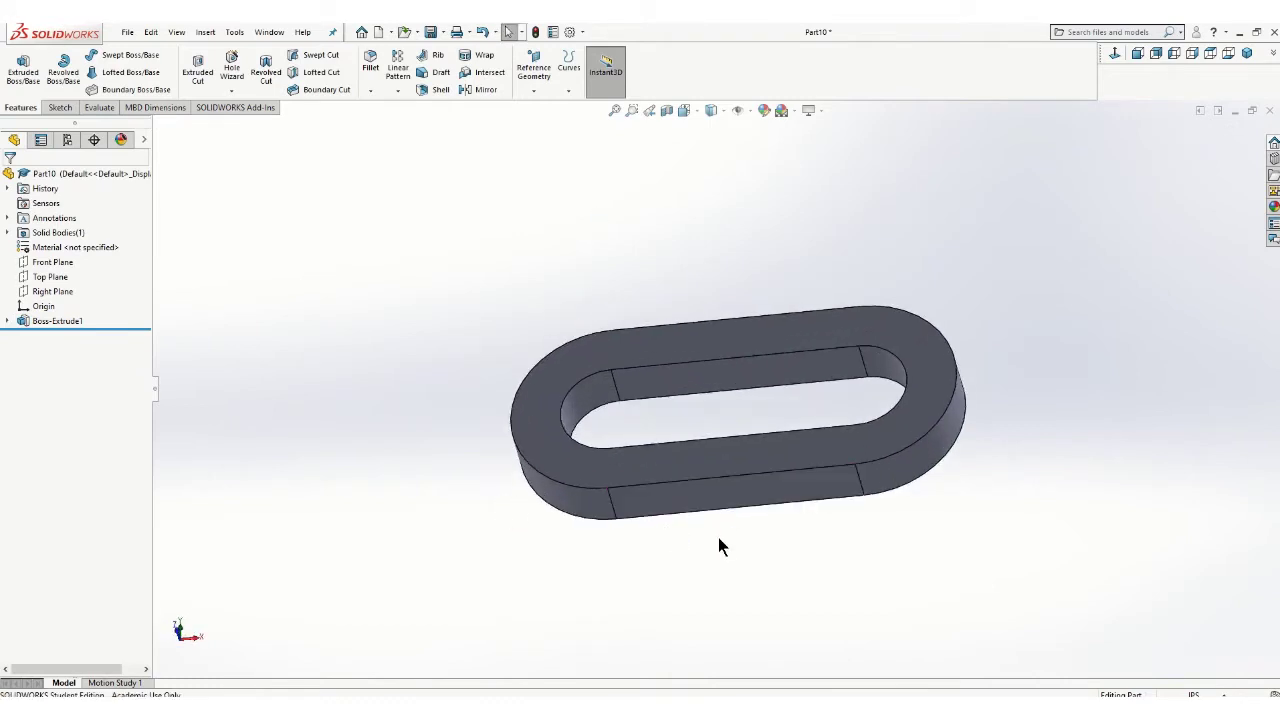
Step: Start a sketch on the base's front side face and draw a circle above the base
click(60, 109)
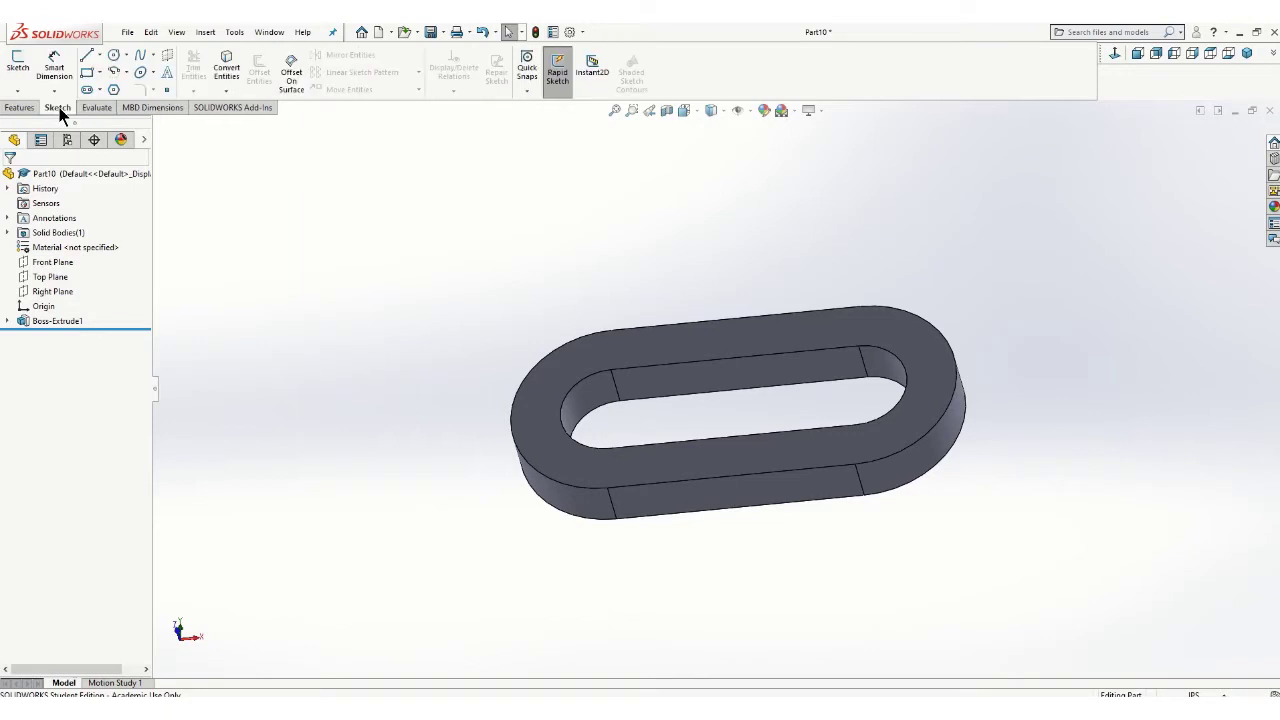
click(14, 68)
click(752, 501)
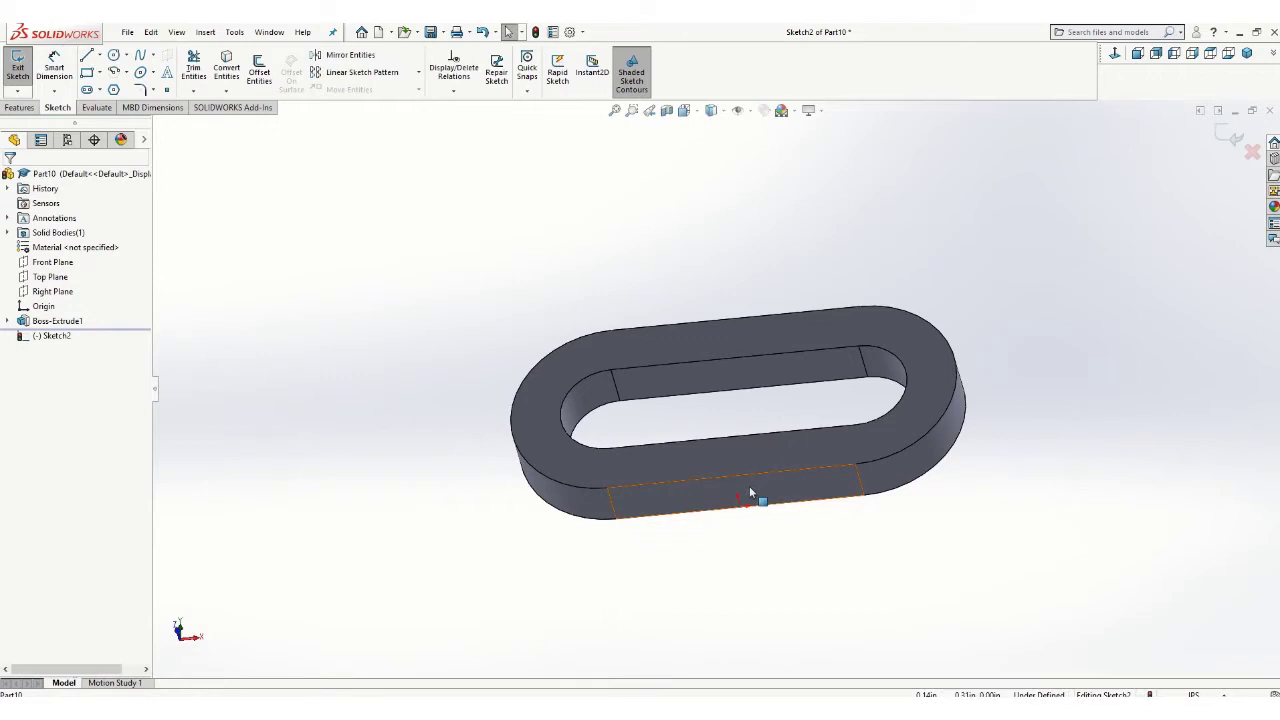
key(ctrl+8)
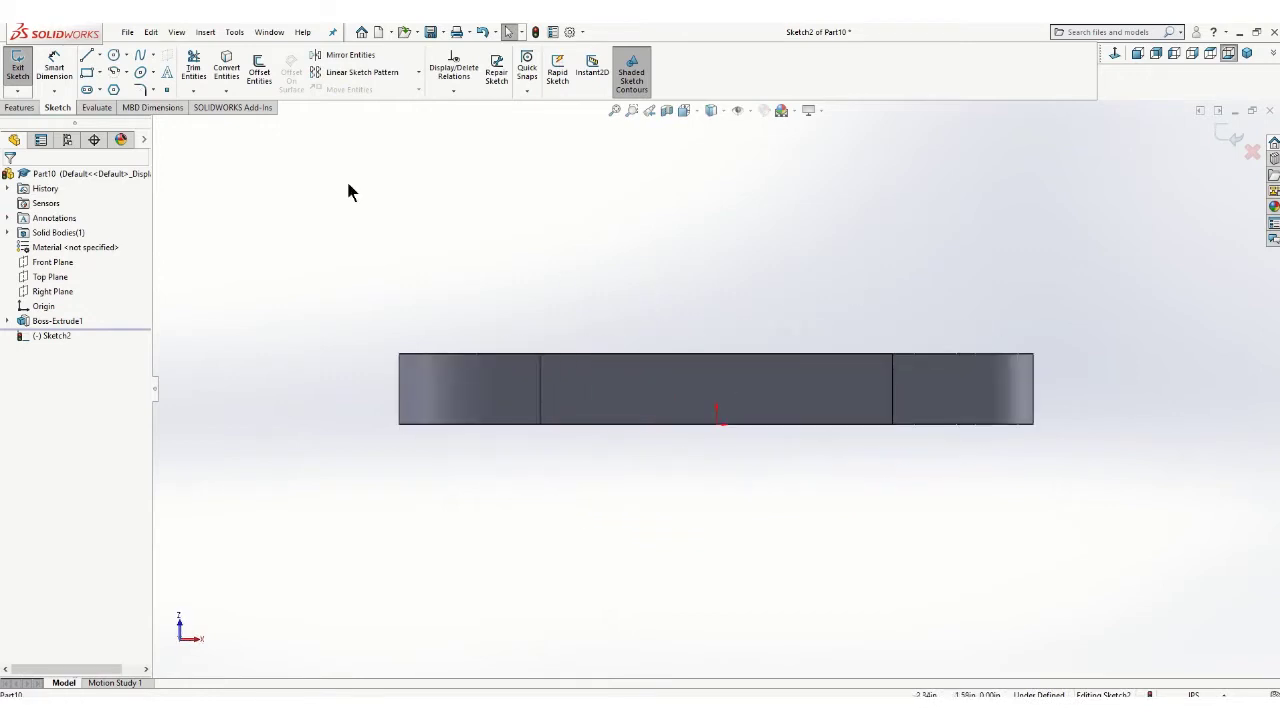
click(113, 56)
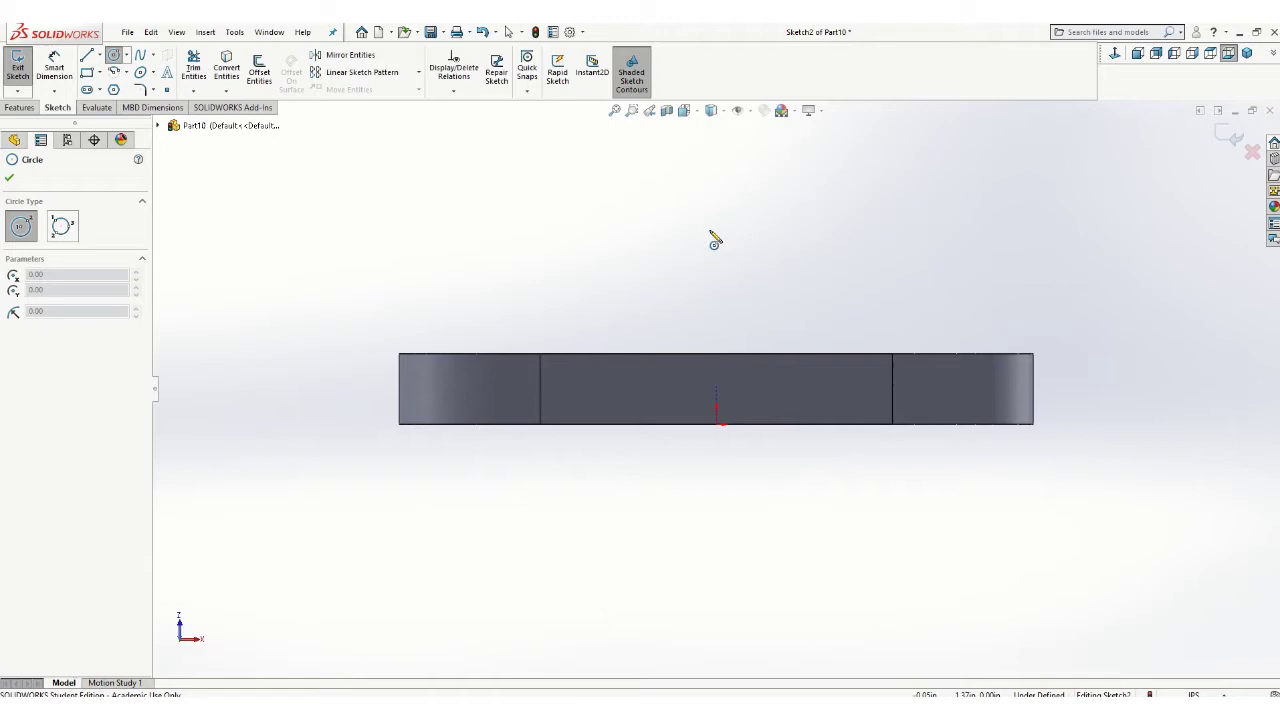
click(716, 206)
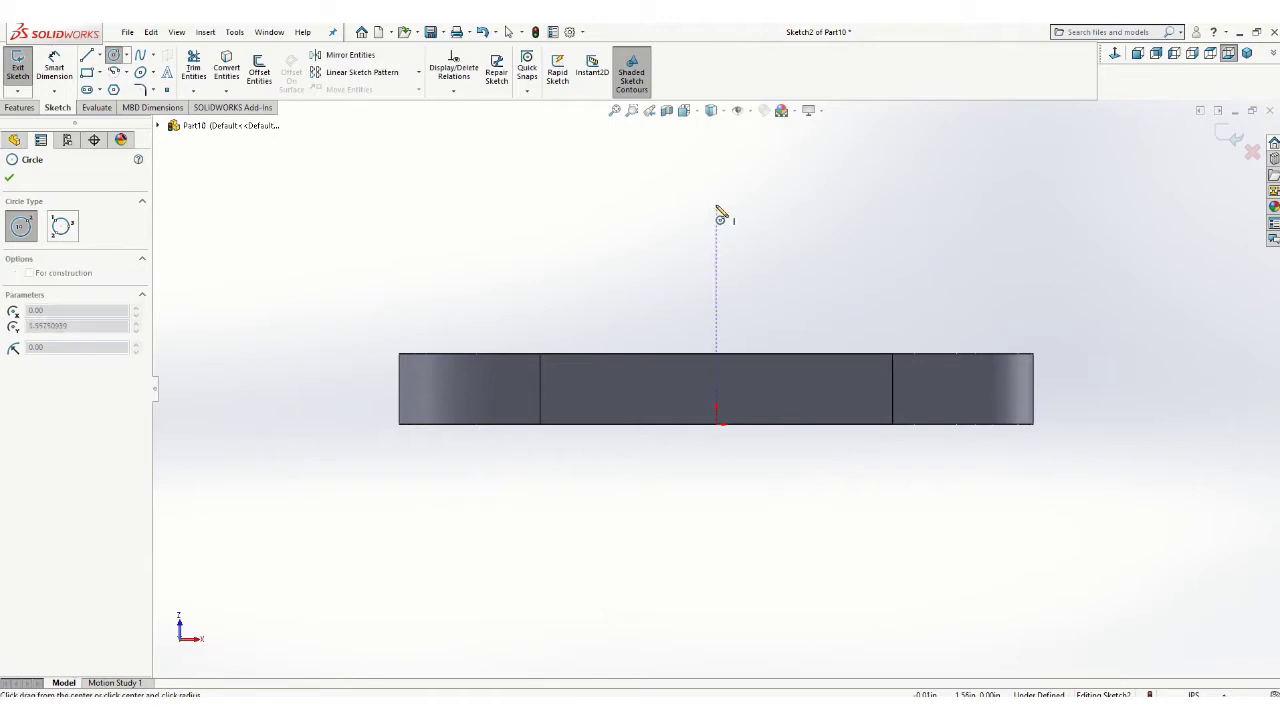
click(795, 236)
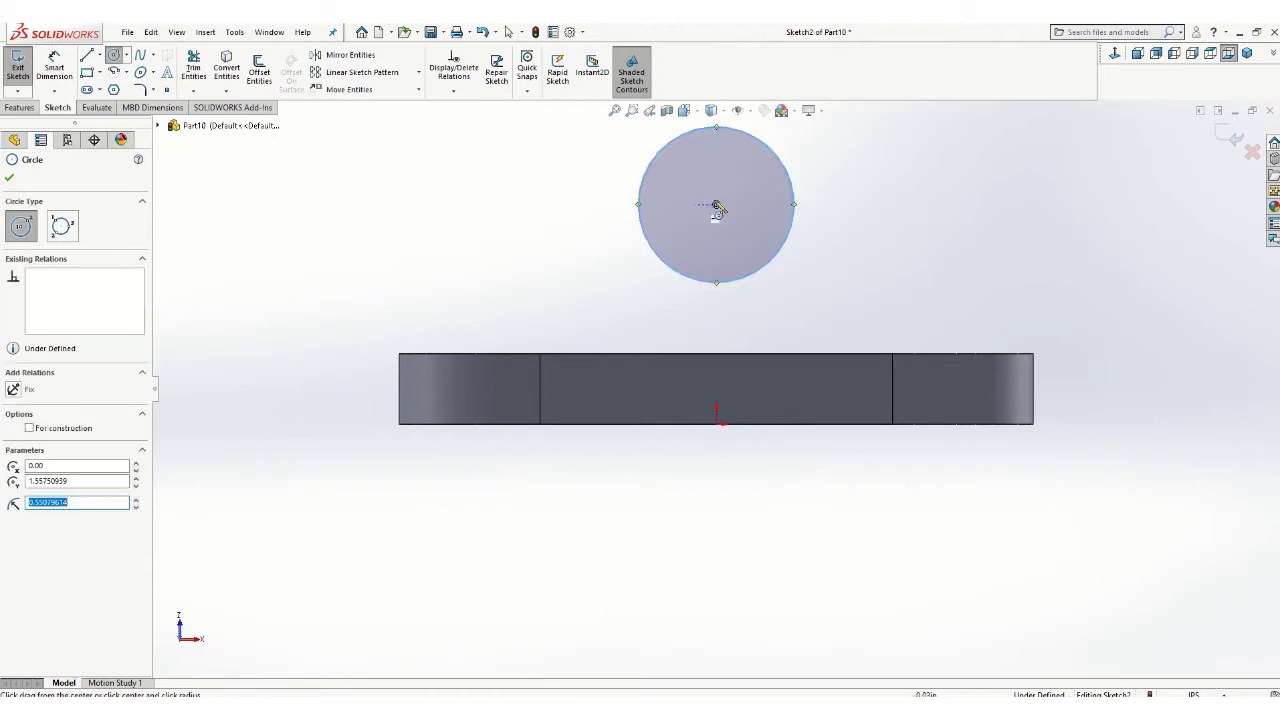
Step: Dimension the circle to Ø1.25 with its centre 1.00 above the bottom edge
click(67, 72)
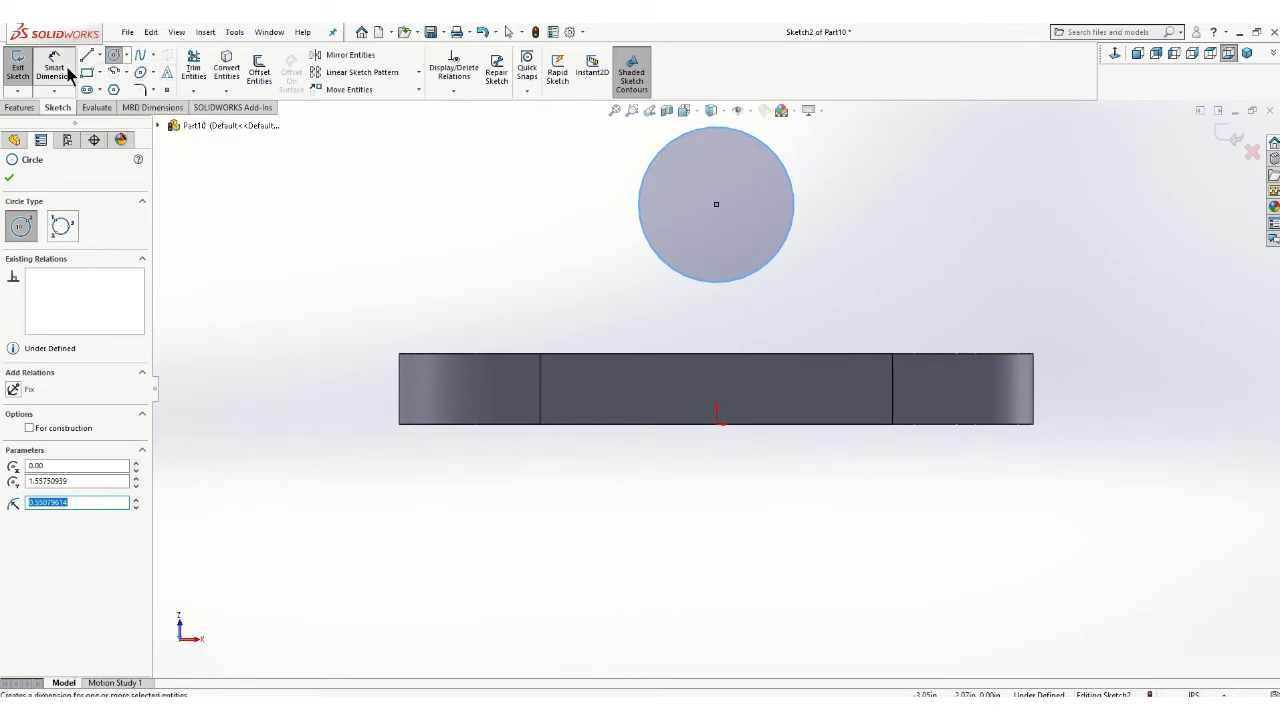
click(792, 178)
click(878, 122)
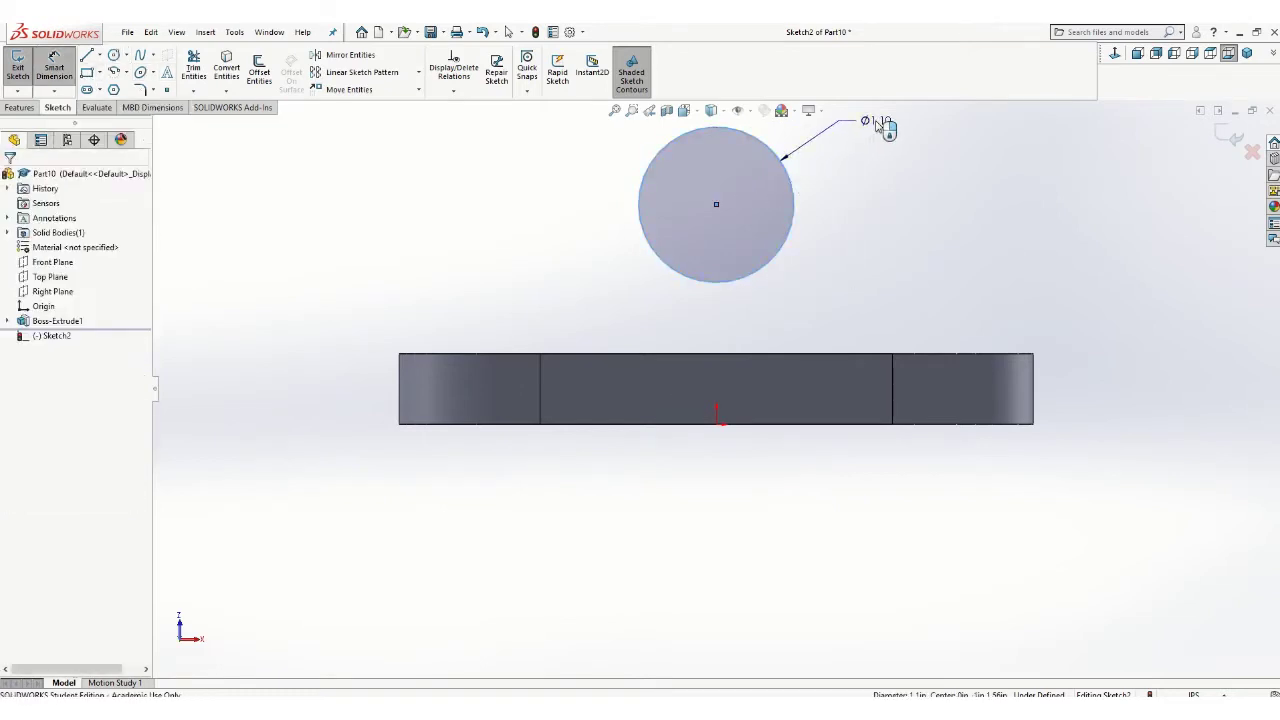
text(1.25)
key(Return)
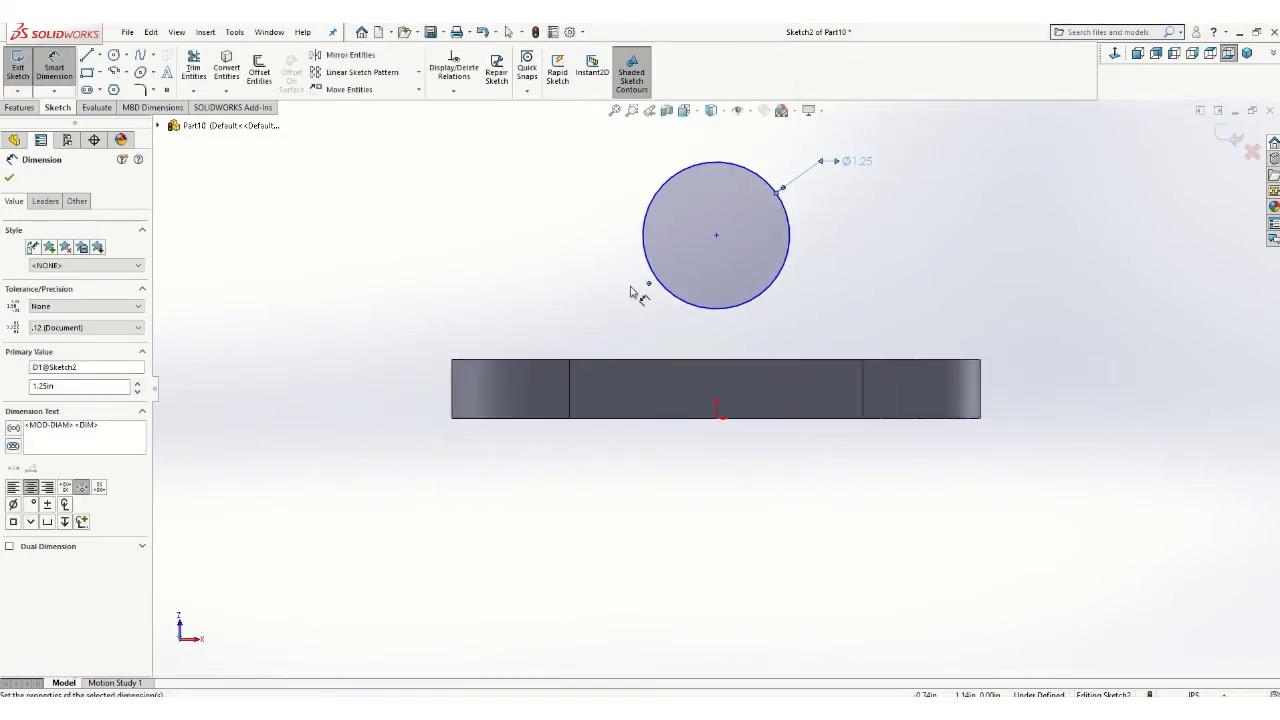
click(740, 418)
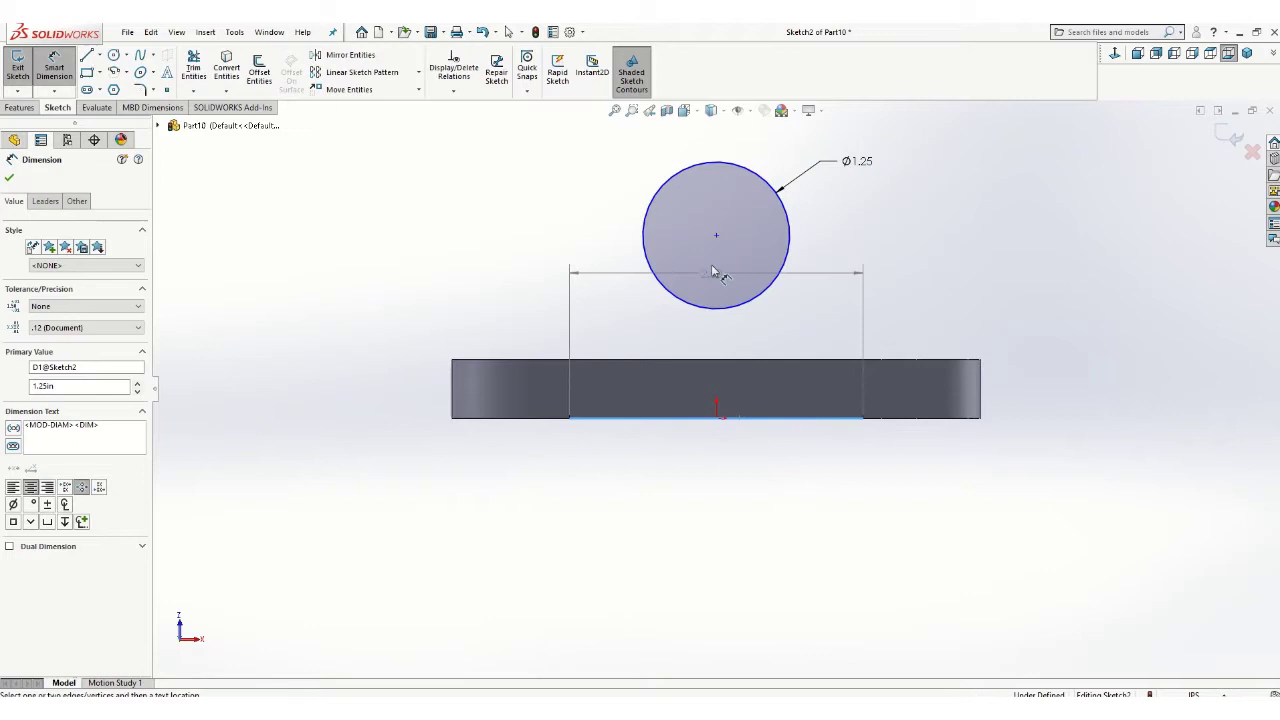
click(716, 237)
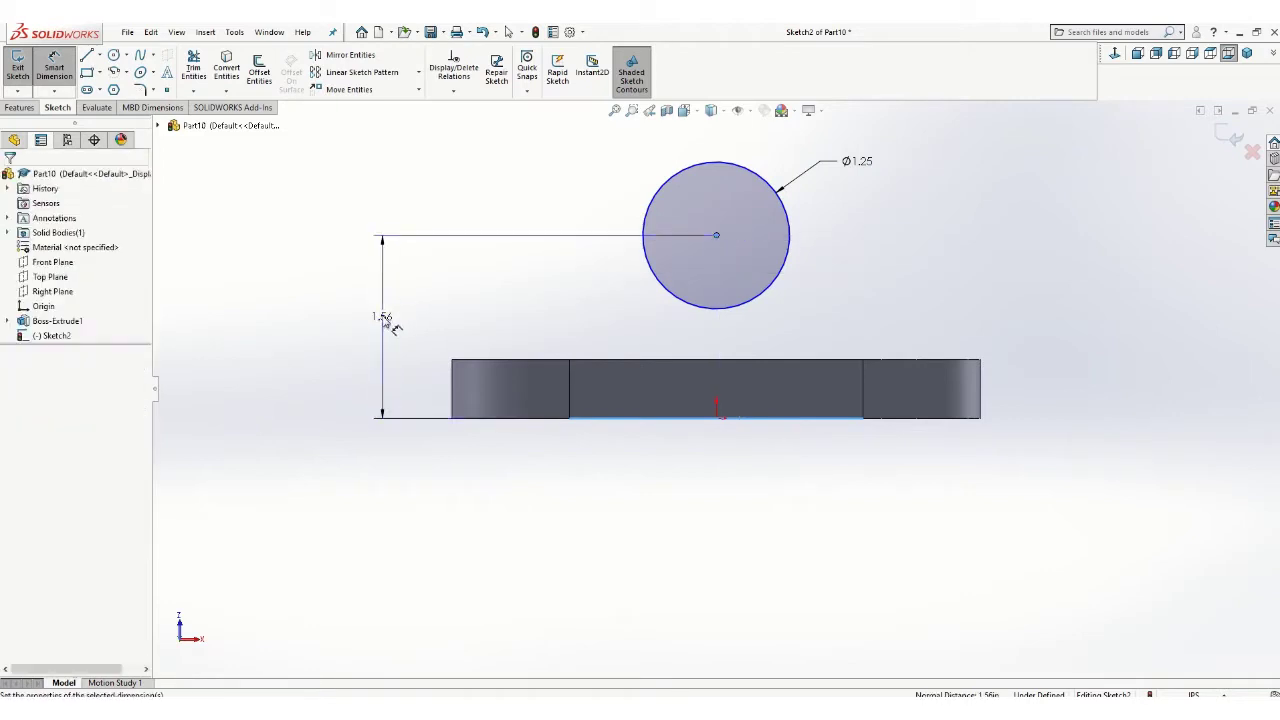
click(382, 316)
text(1)
key(Return)
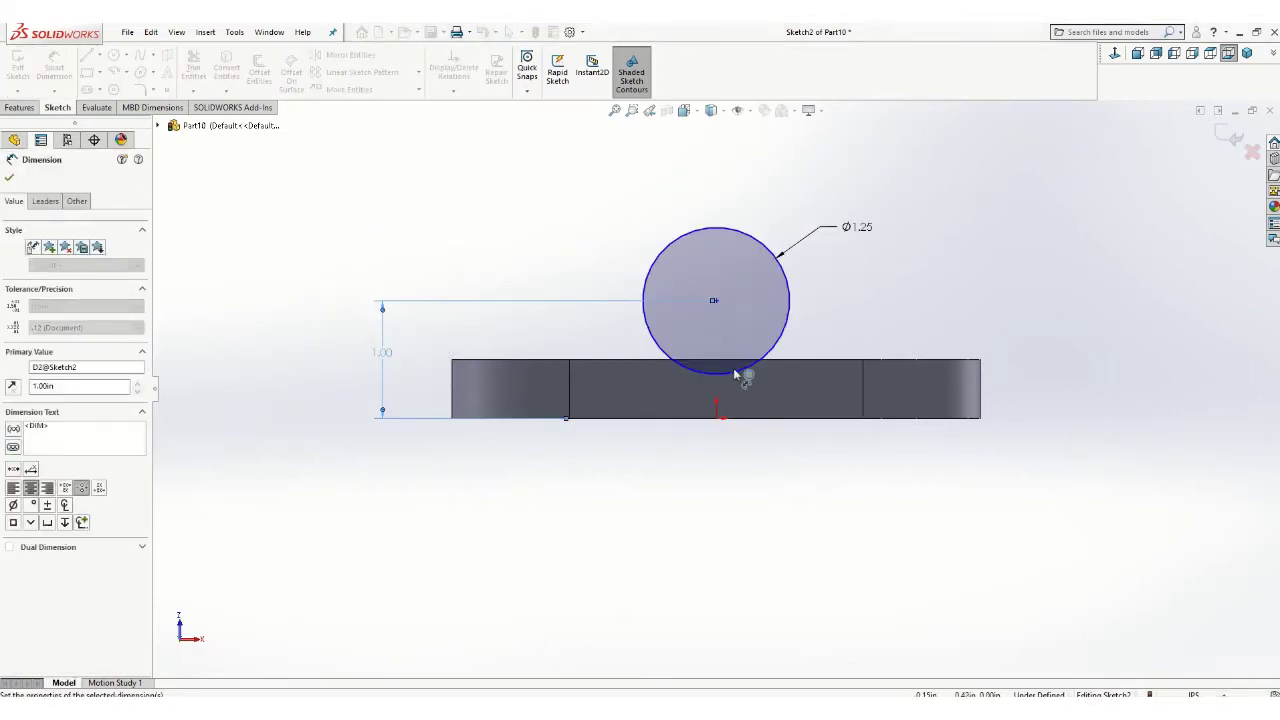
scroll(806, 366, down, 4)
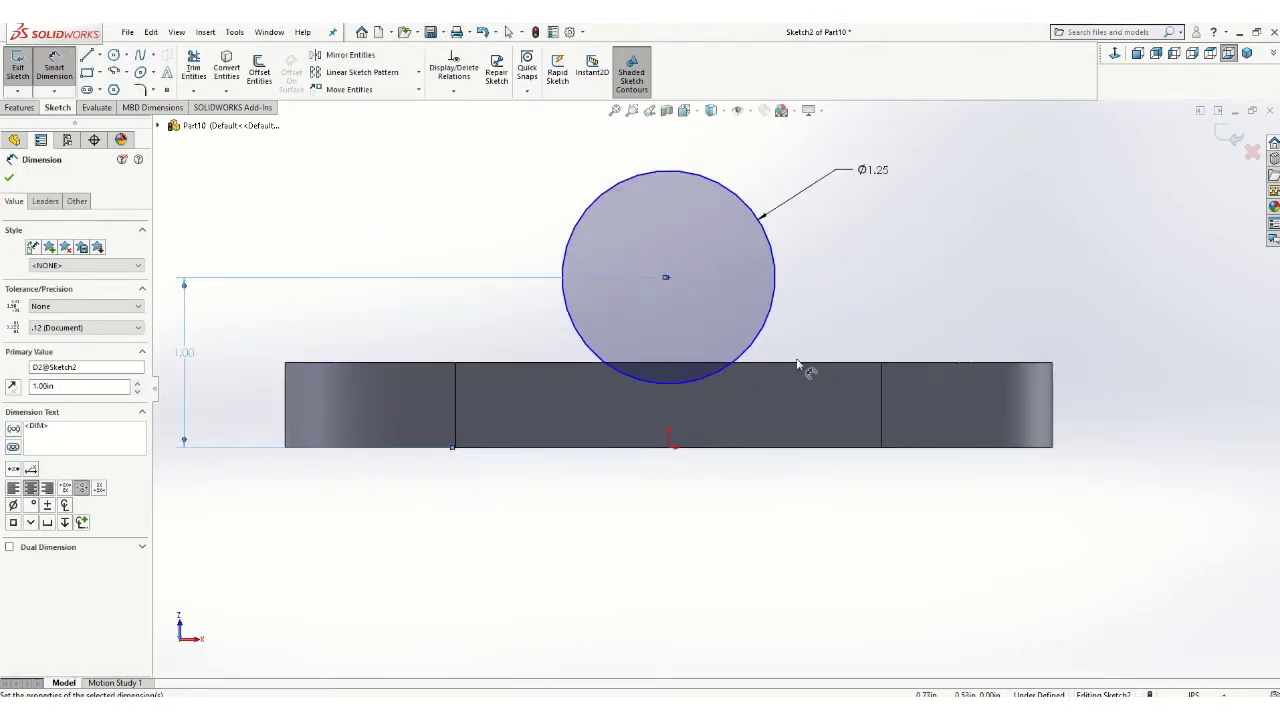
Step: Draw vertical lines from both circle sides down to the top edge, joined by a horizontal line
click(87, 55)
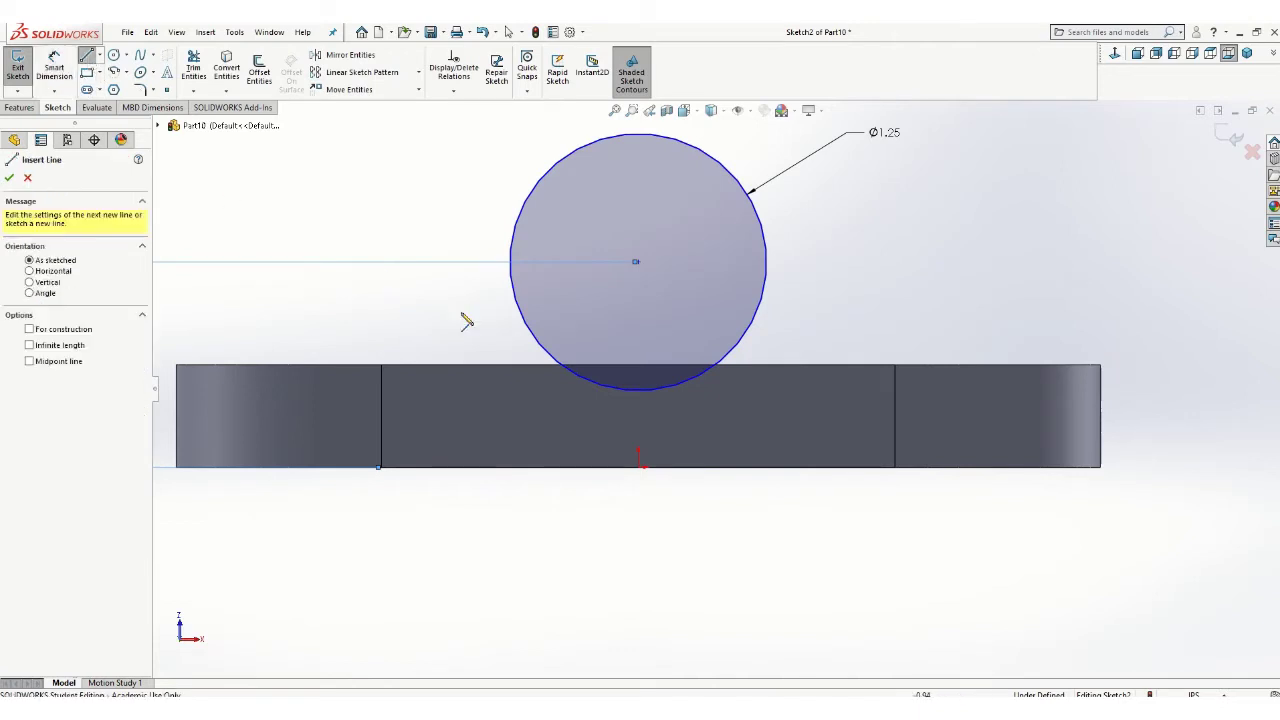
click(510, 263)
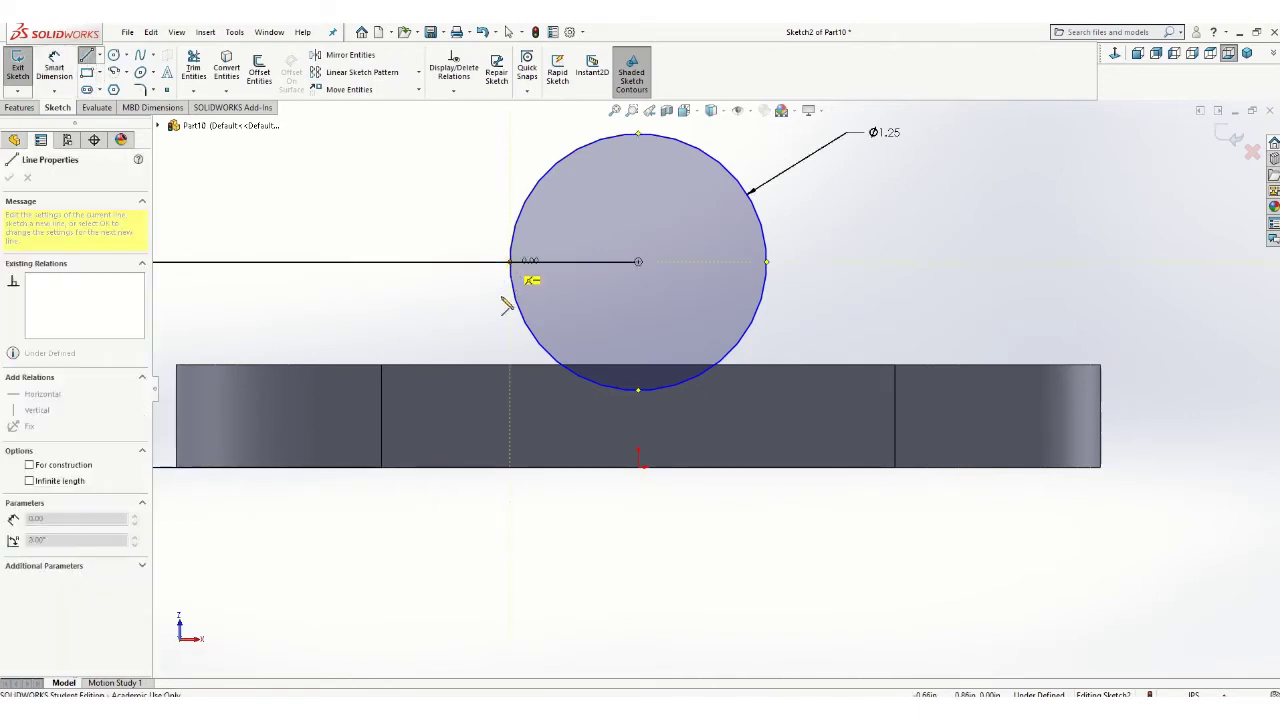
click(510, 373)
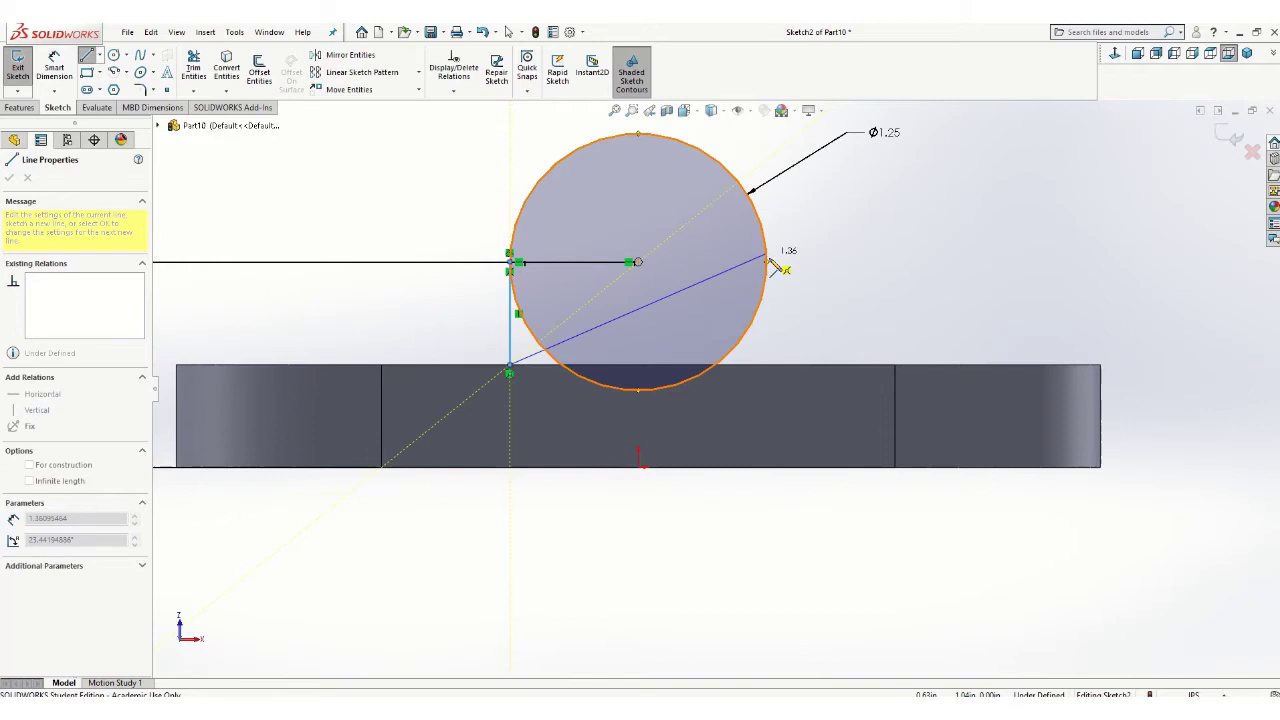
click(766, 373)
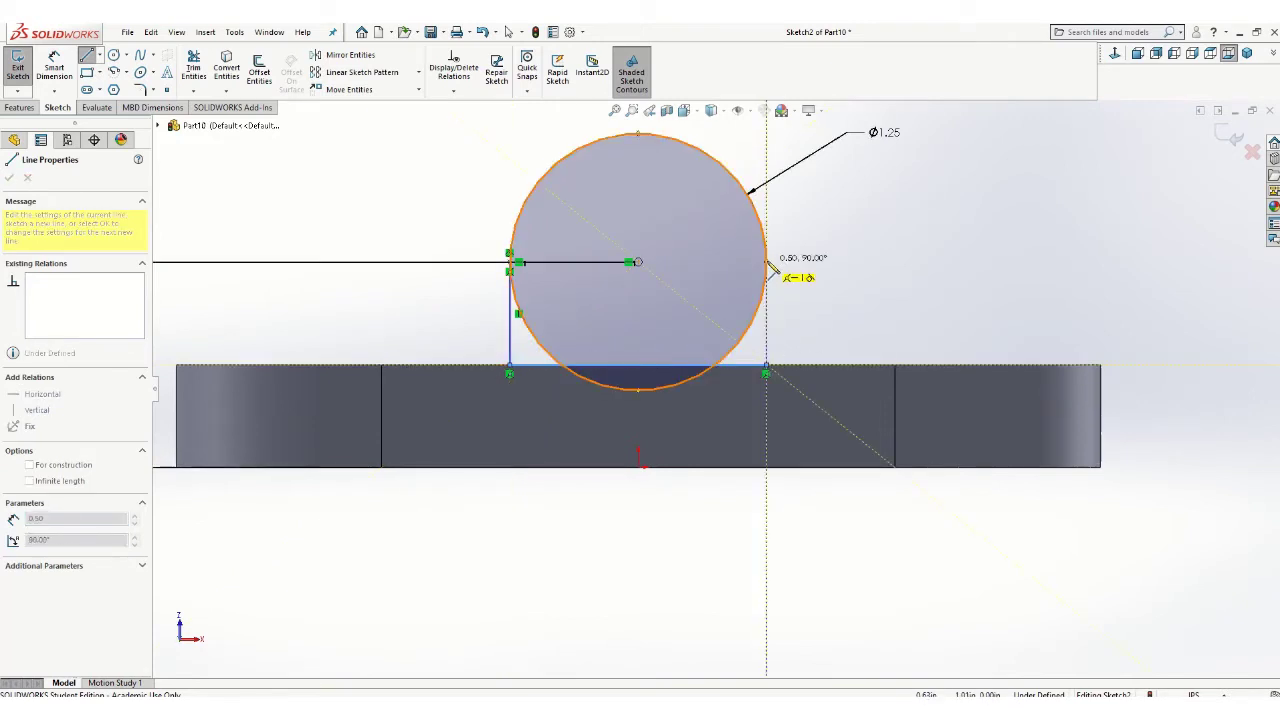
click(766, 262)
key(Escape)
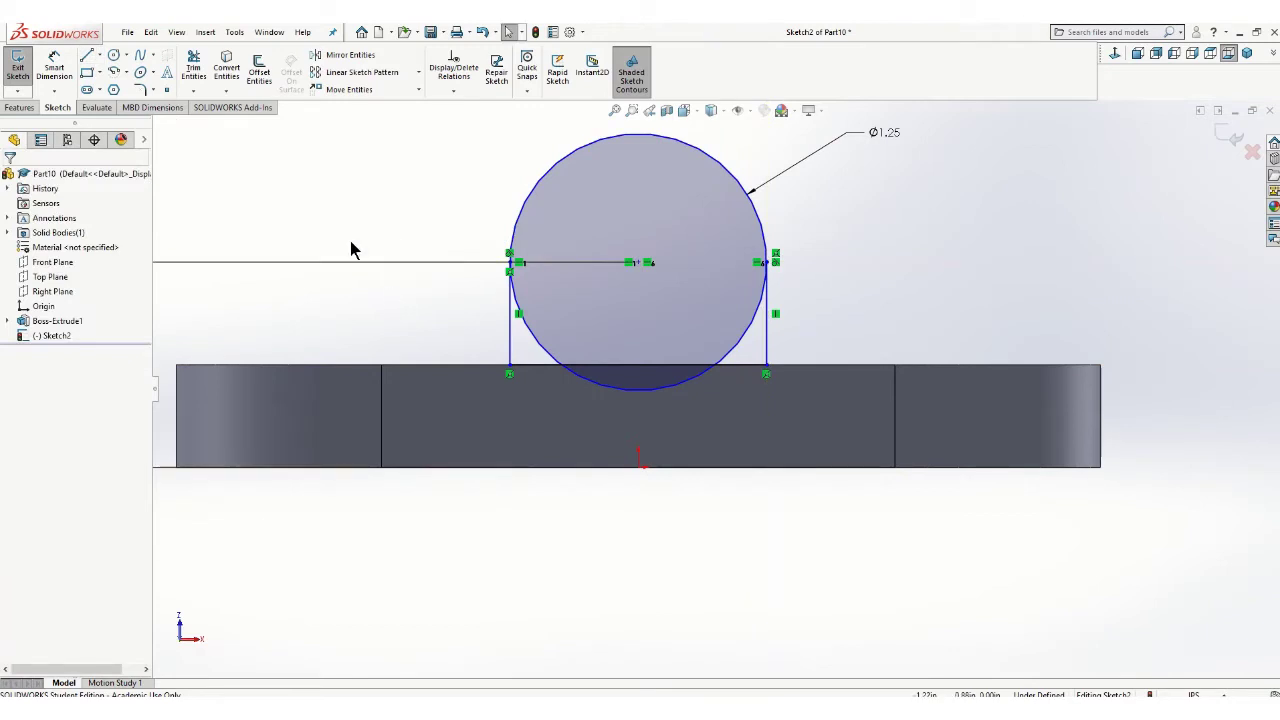
Step: Power-trim the circle's lower-left, lower-right and bottom arcs
click(193, 68)
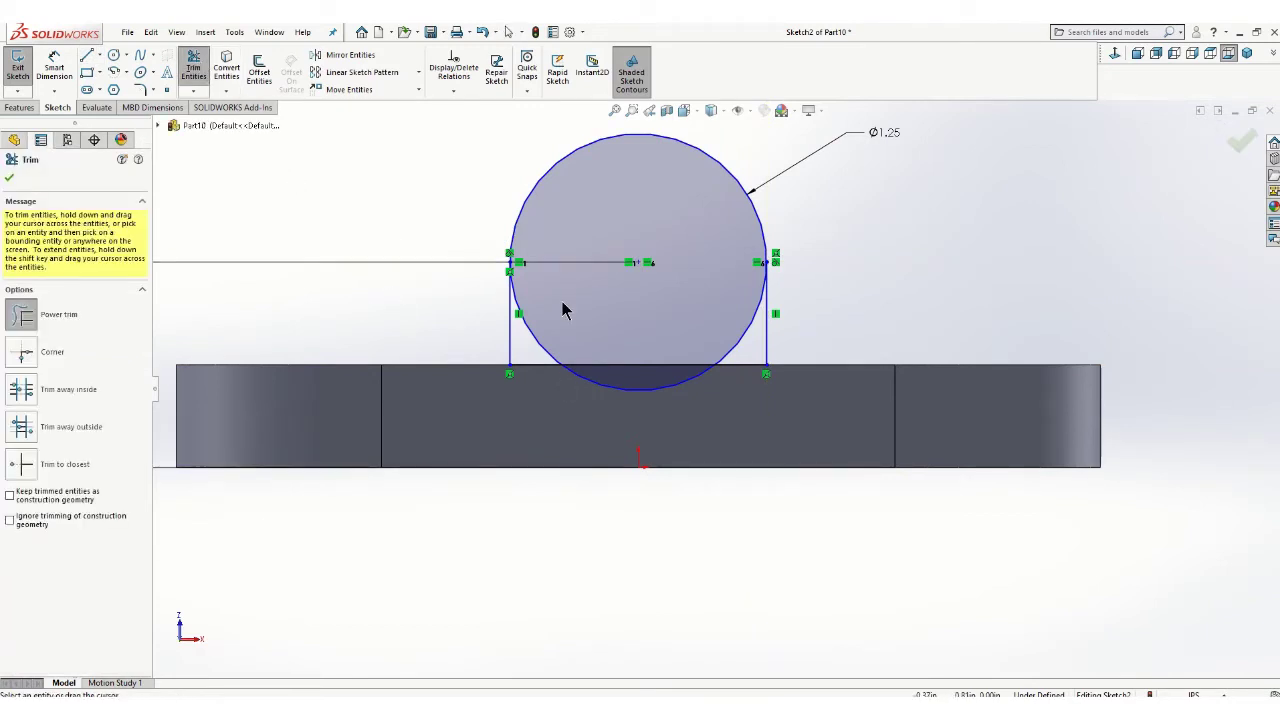
drag(558, 303, 530, 350)
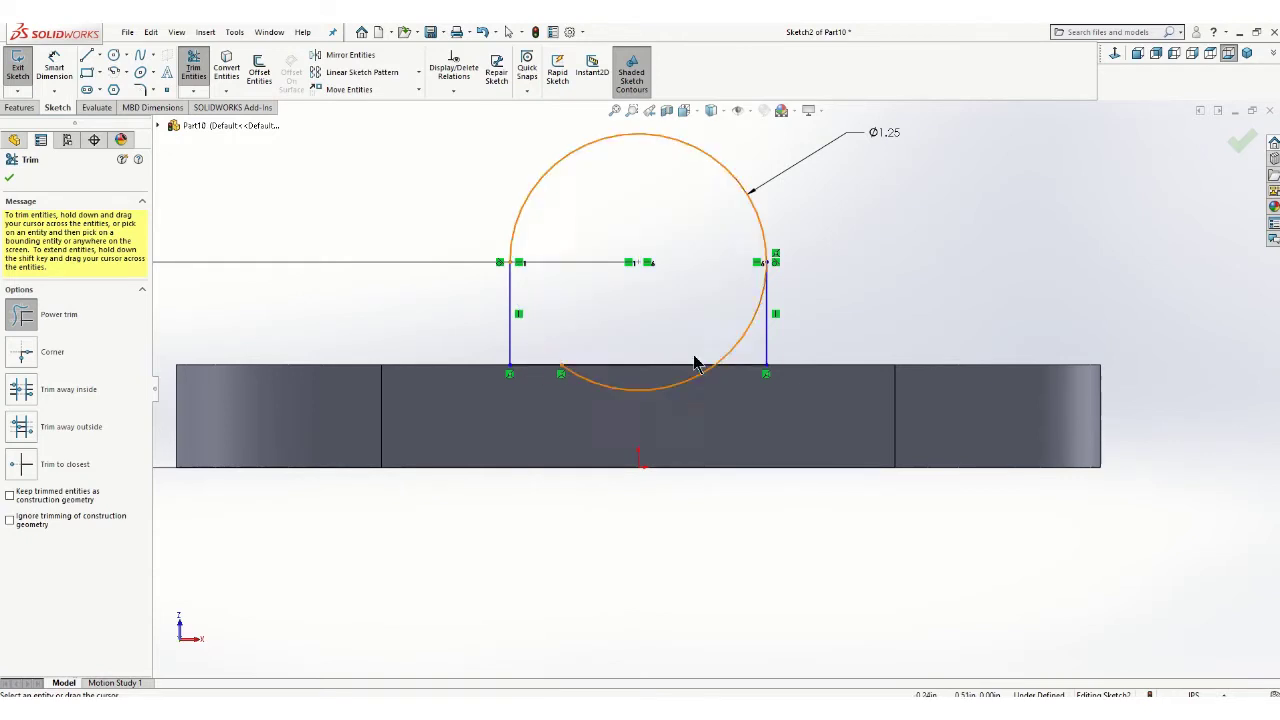
drag(703, 327, 743, 351)
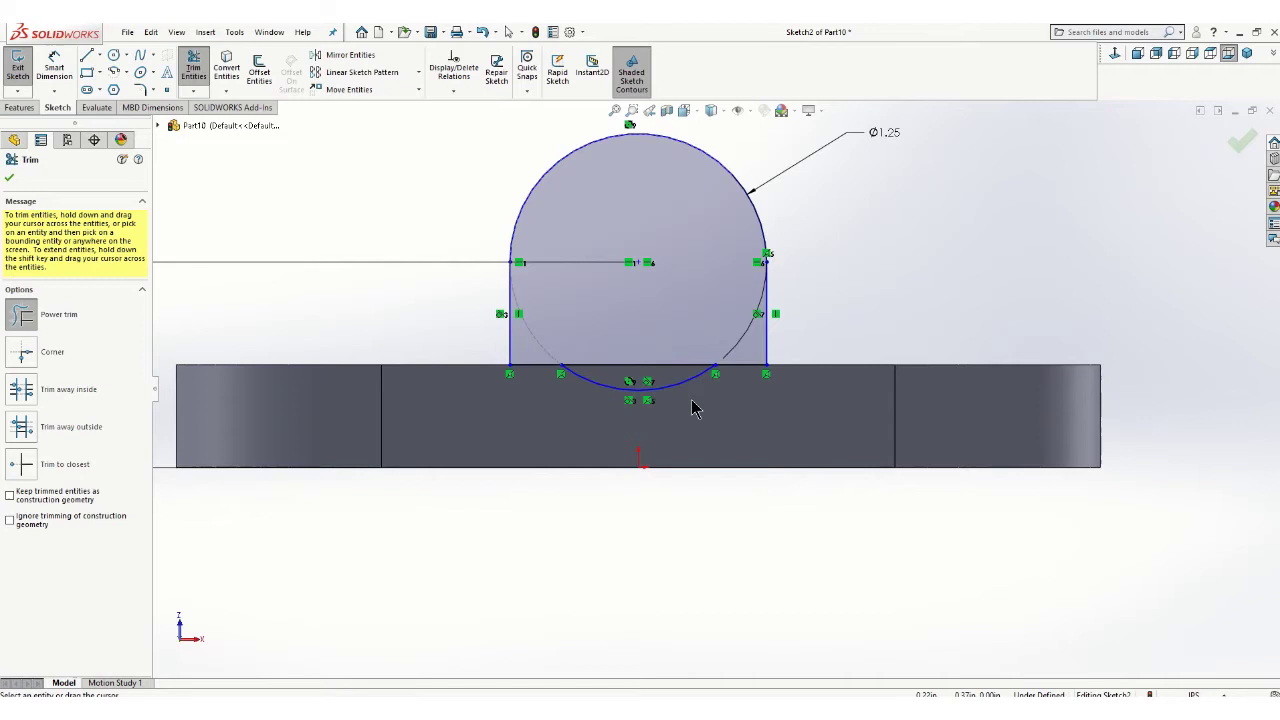
drag(680, 397, 673, 390)
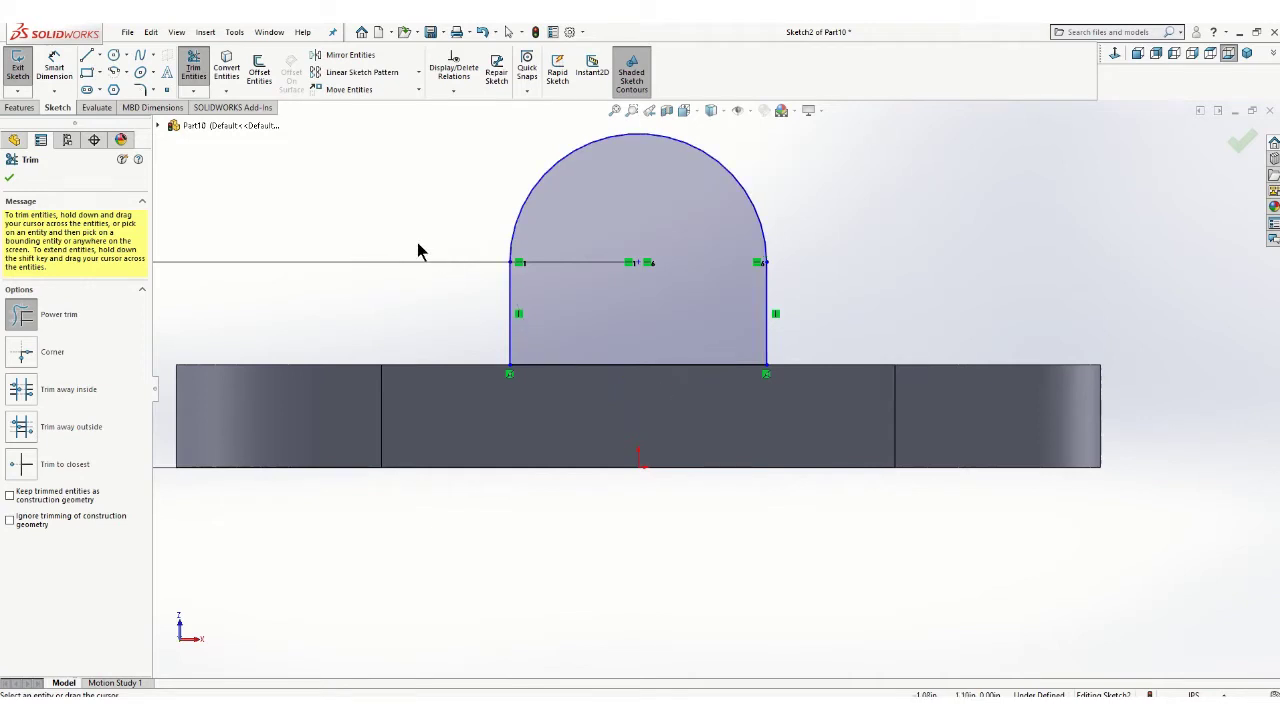
Step: Draw a small circle centred on the rounded top's arc centre
key(z)
click(11, 178)
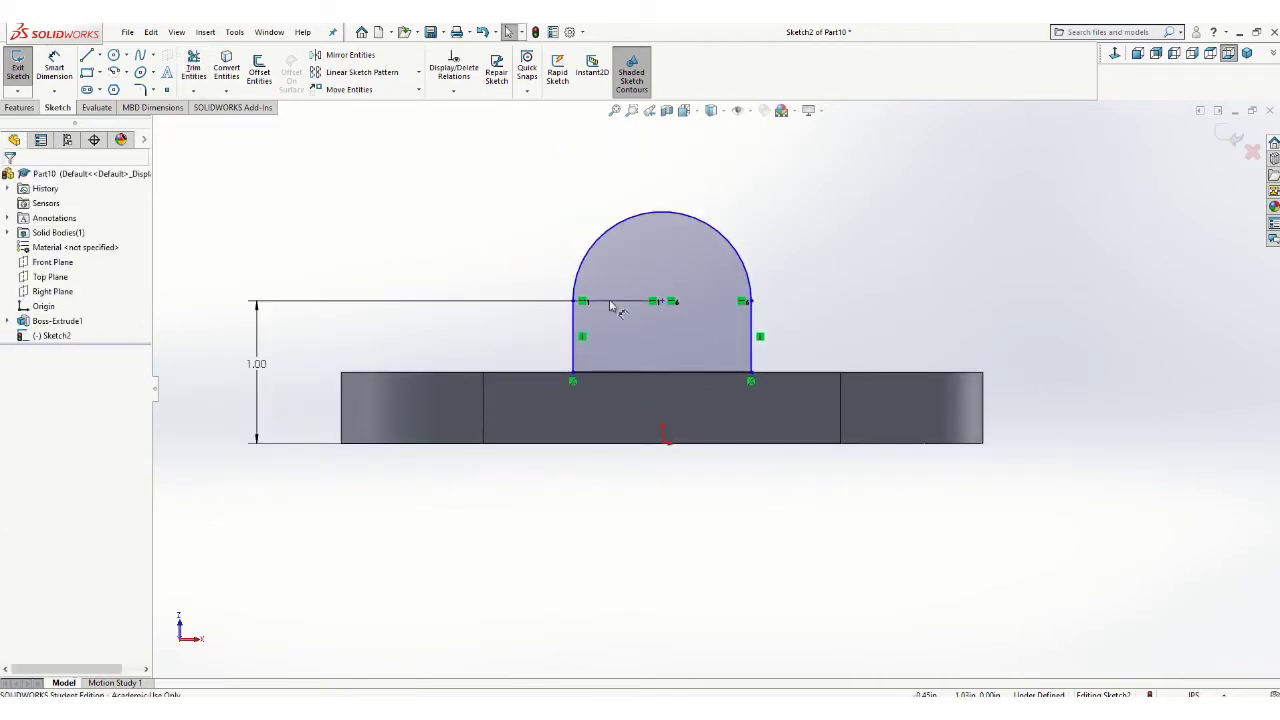
click(114, 54)
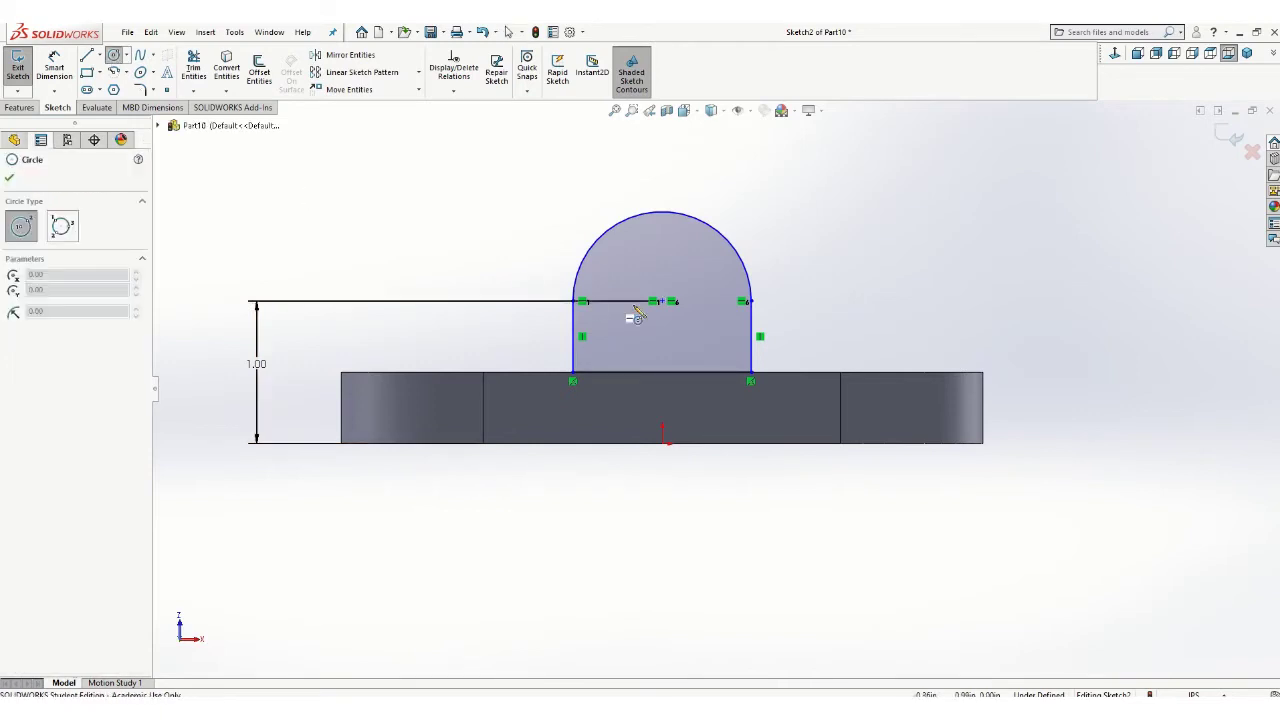
click(662, 301)
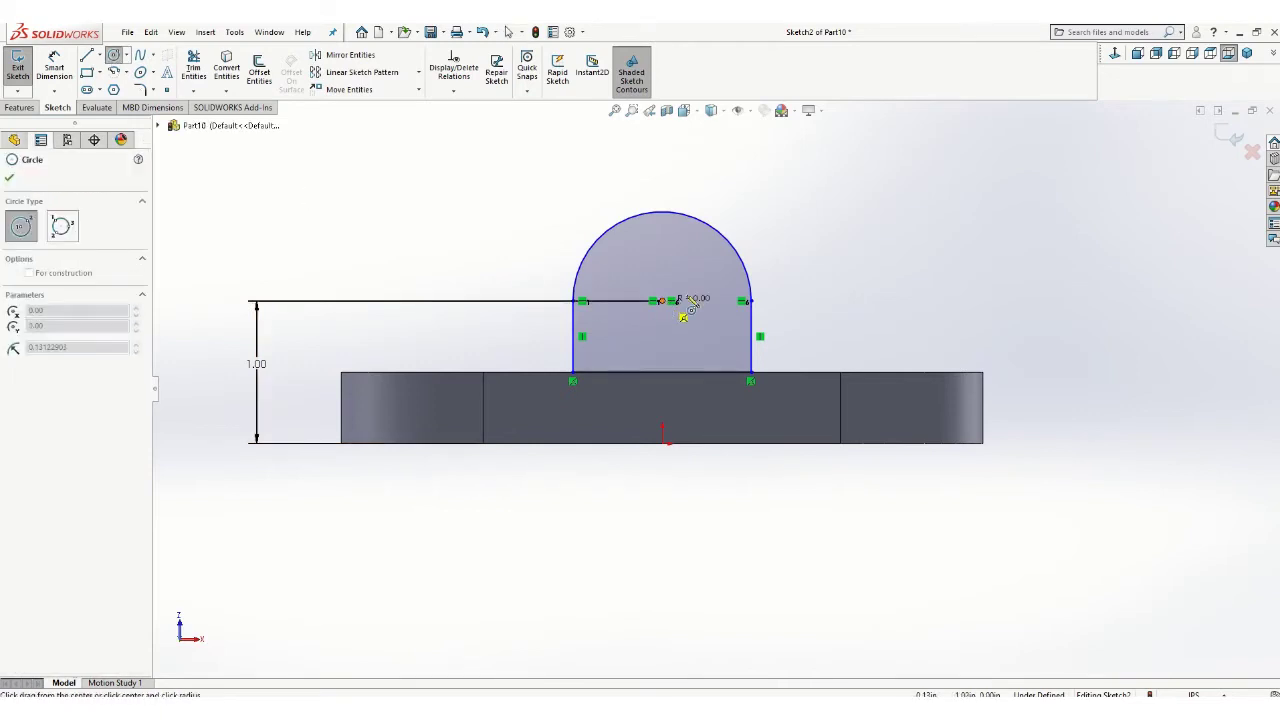
click(704, 298)
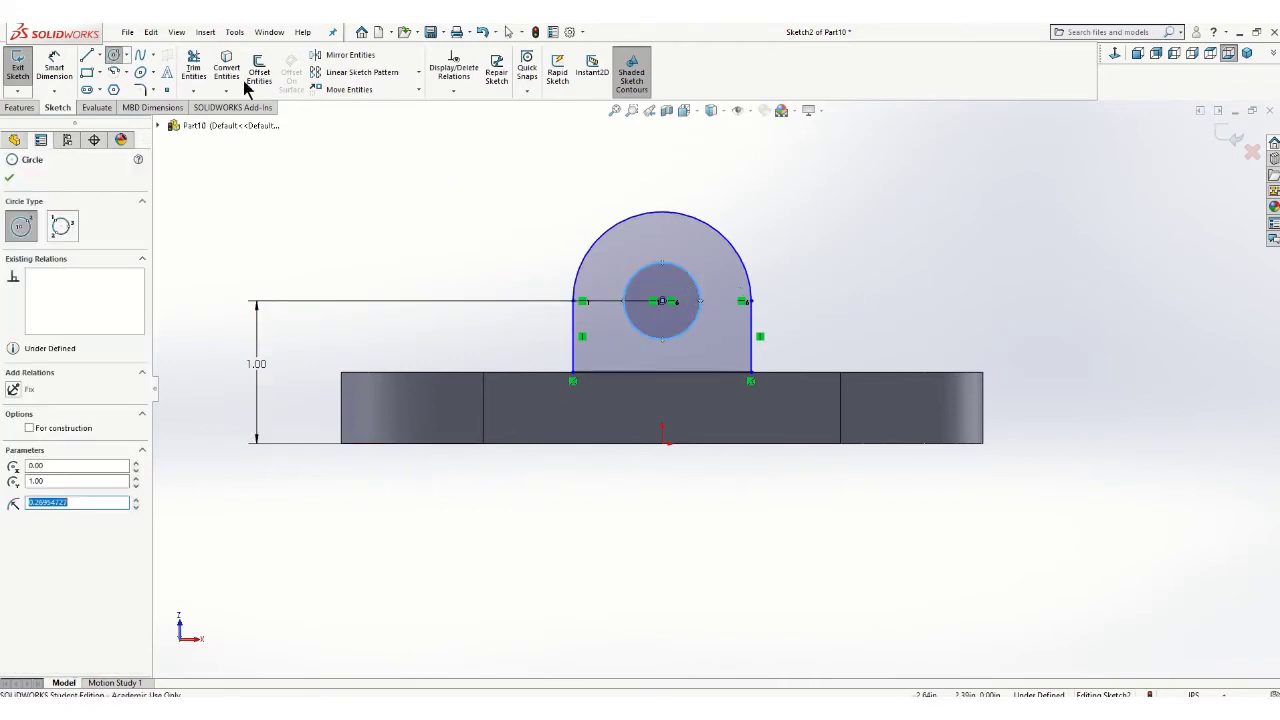
Step: Dimension the small circle to Ø.50 and exit the sketch
click(55, 66)
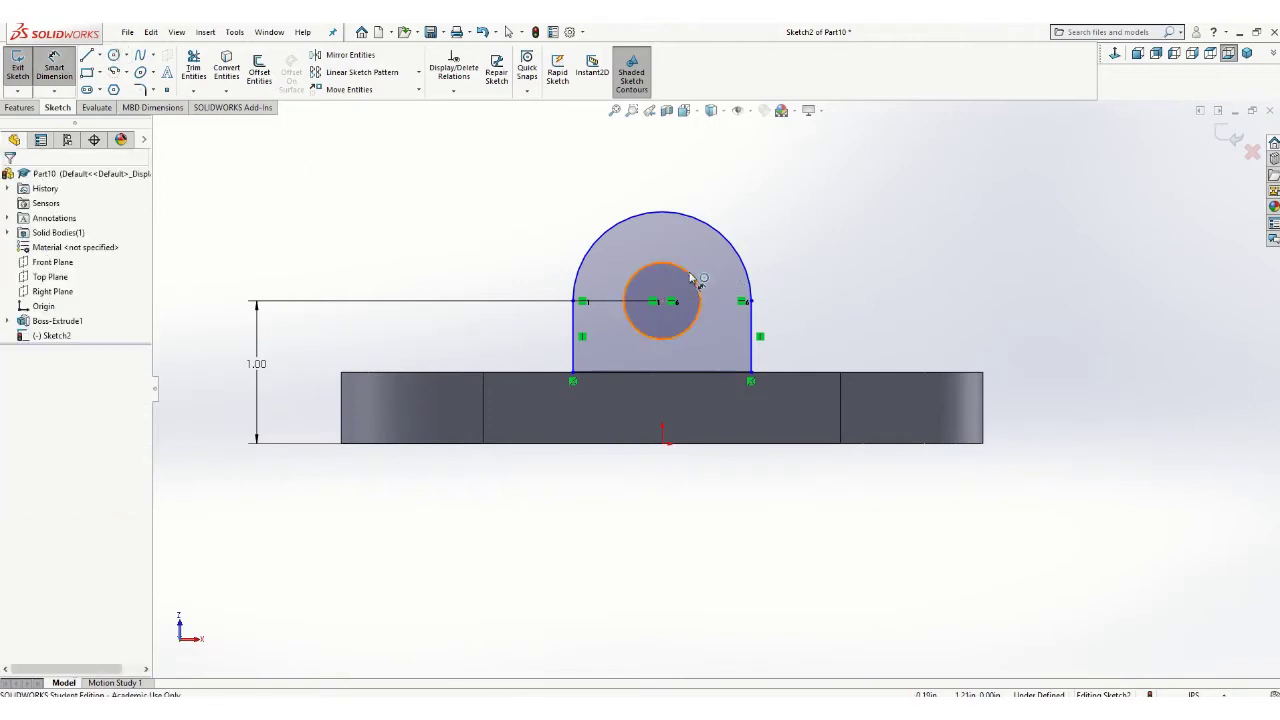
click(697, 281)
click(796, 201)
text(.5)
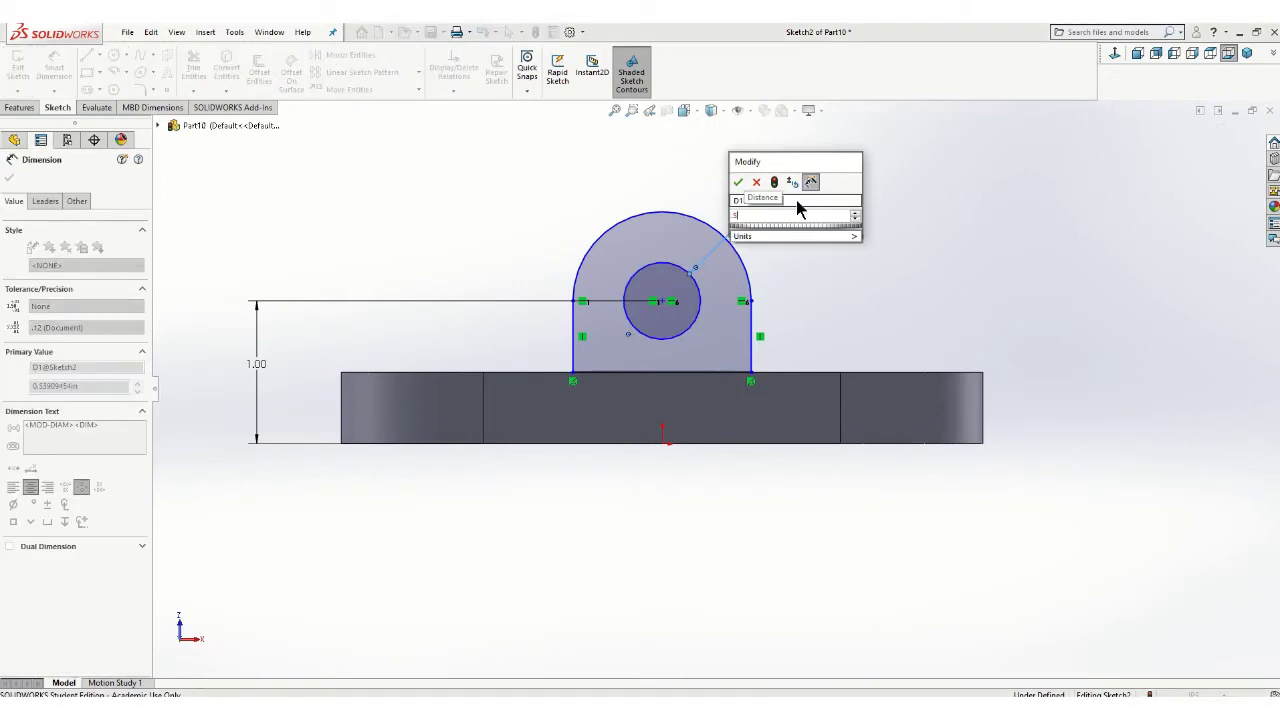
key(Return)
click(11, 177)
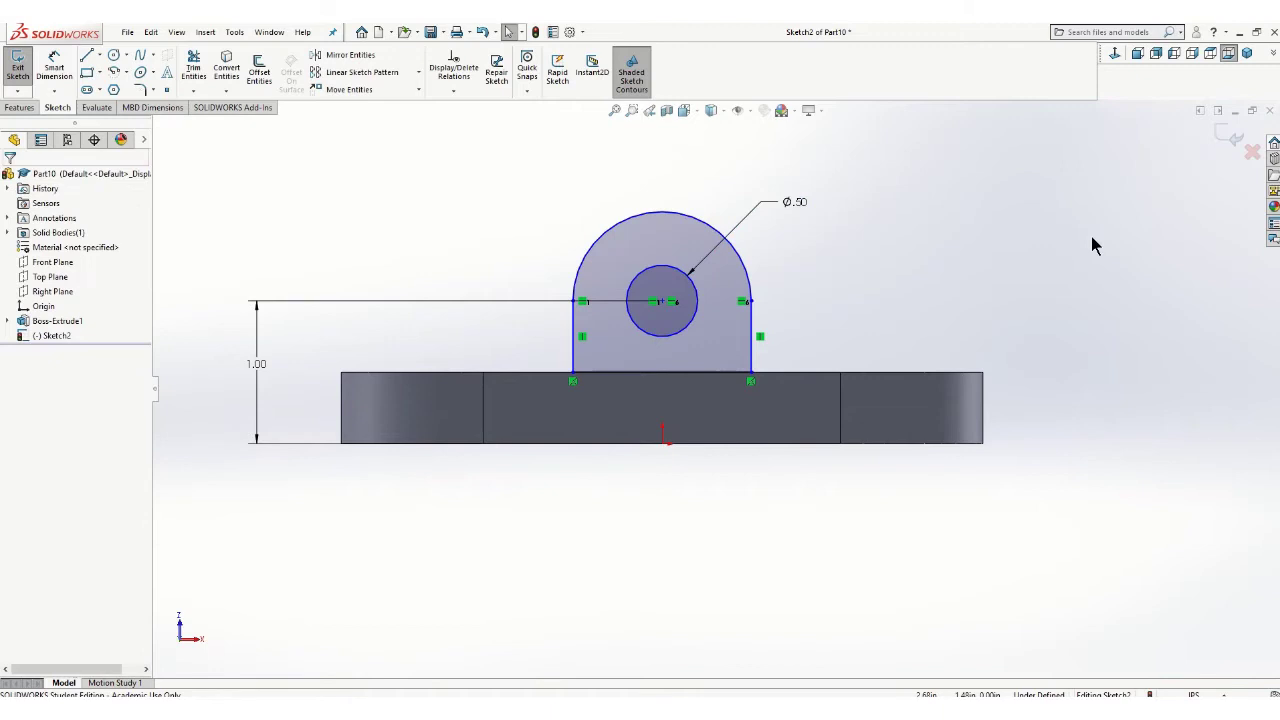
click(1230, 137)
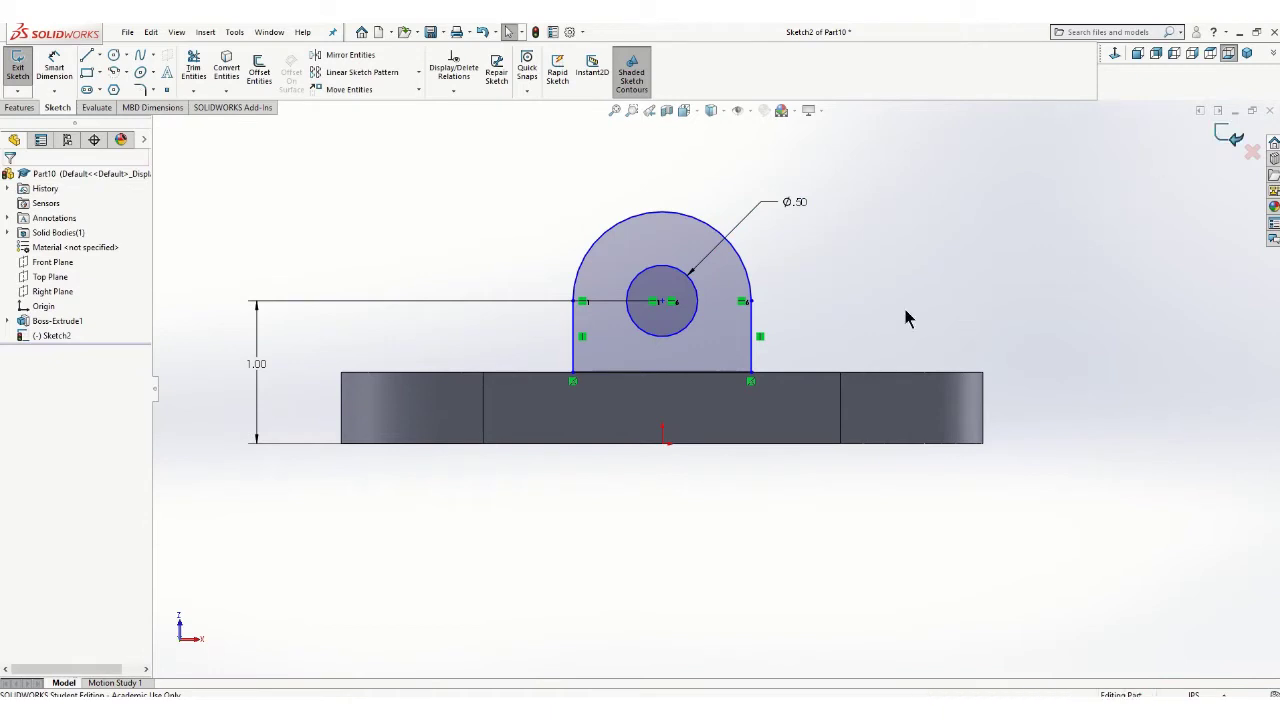
Step: Extrude the rounded-top profile 0.50 in, reversed toward the base, as Boss-Extrude2
middle_drag(861, 298, 760, 342)
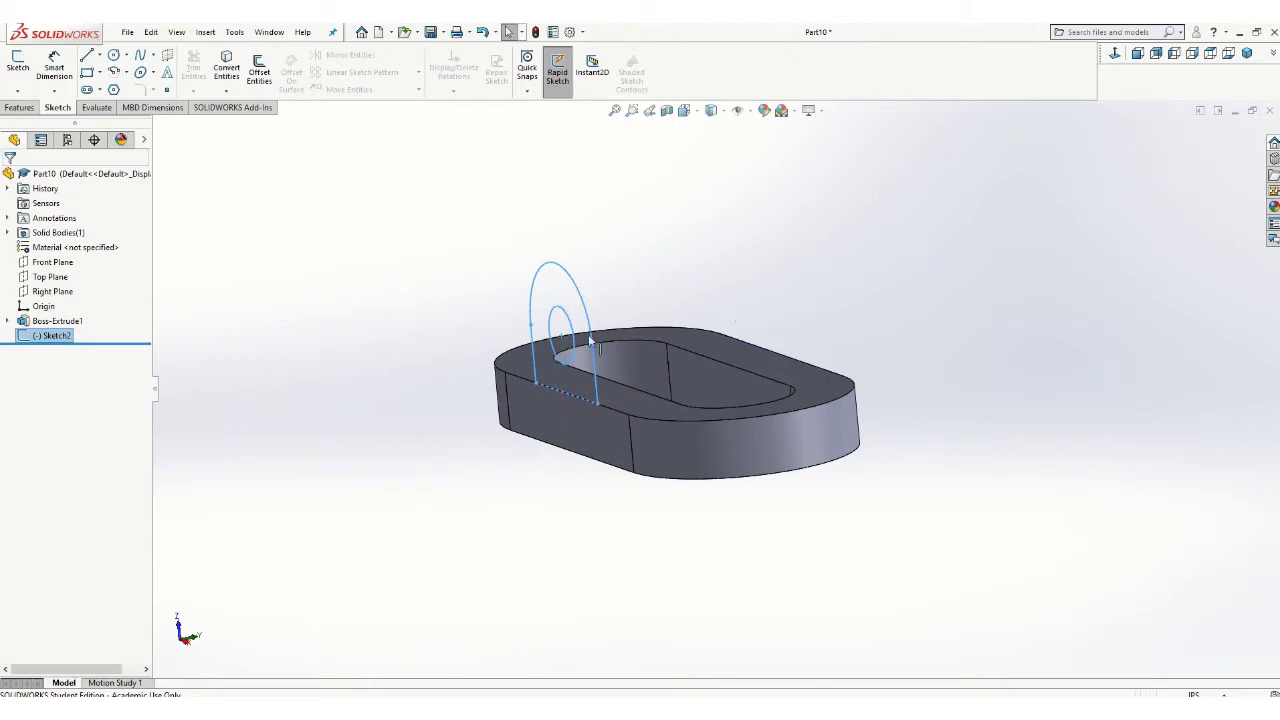
click(19, 107)
click(22, 68)
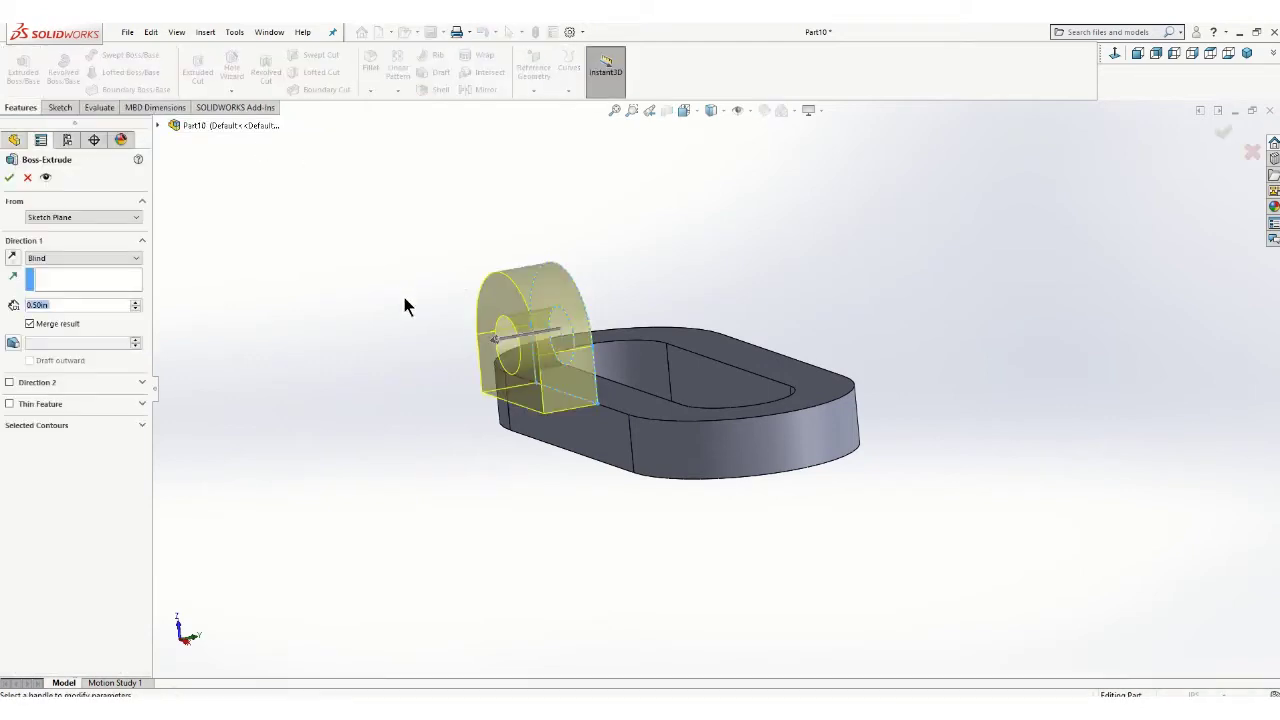
middle_drag(404, 298, 437, 310)
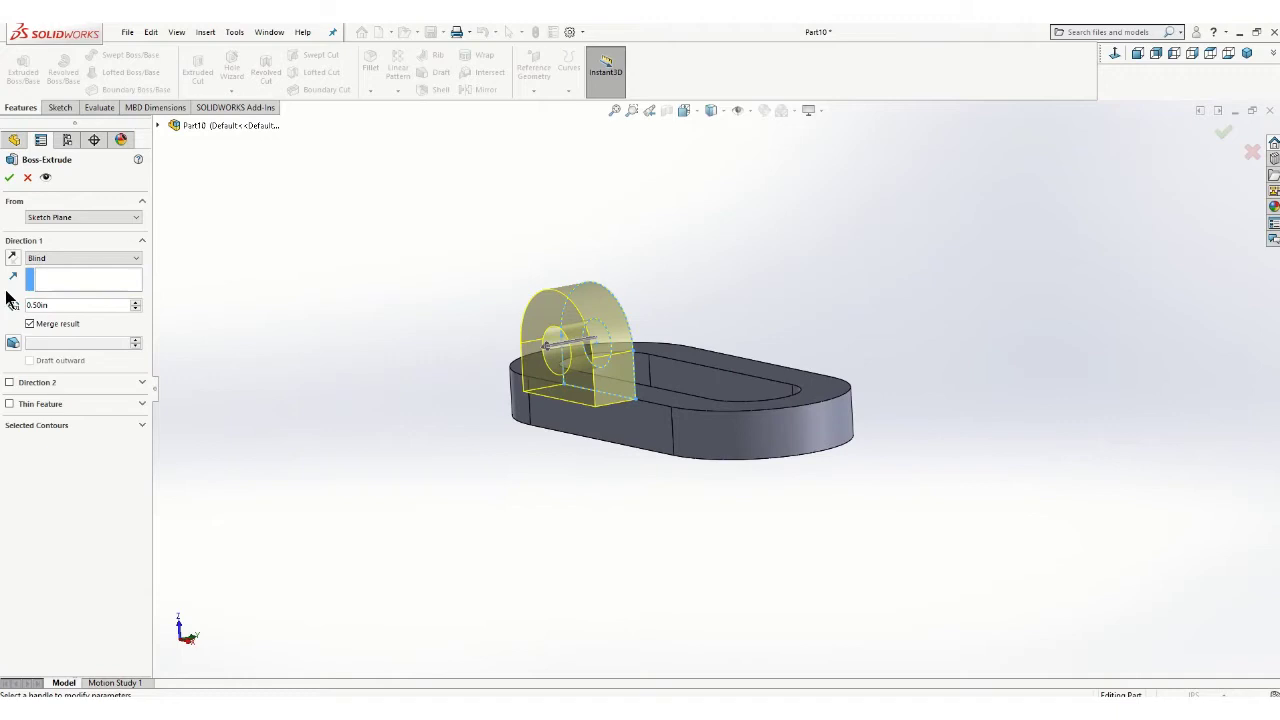
click(14, 259)
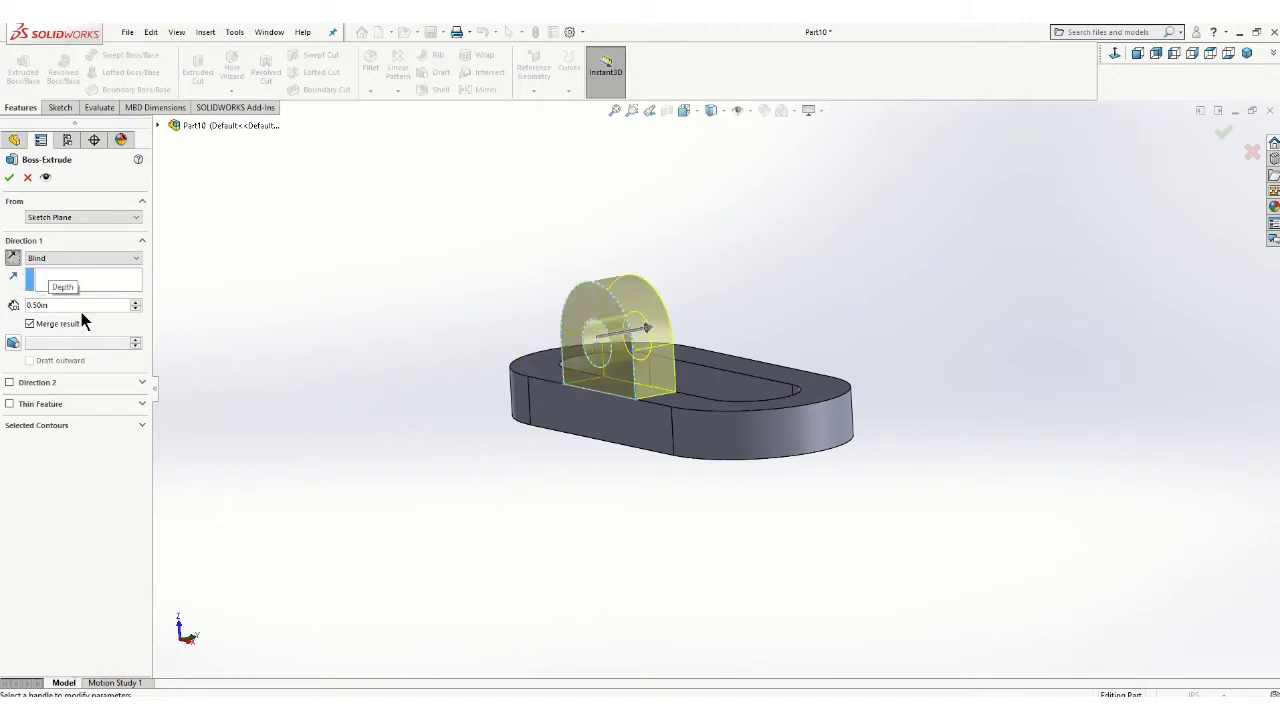
click(9, 177)
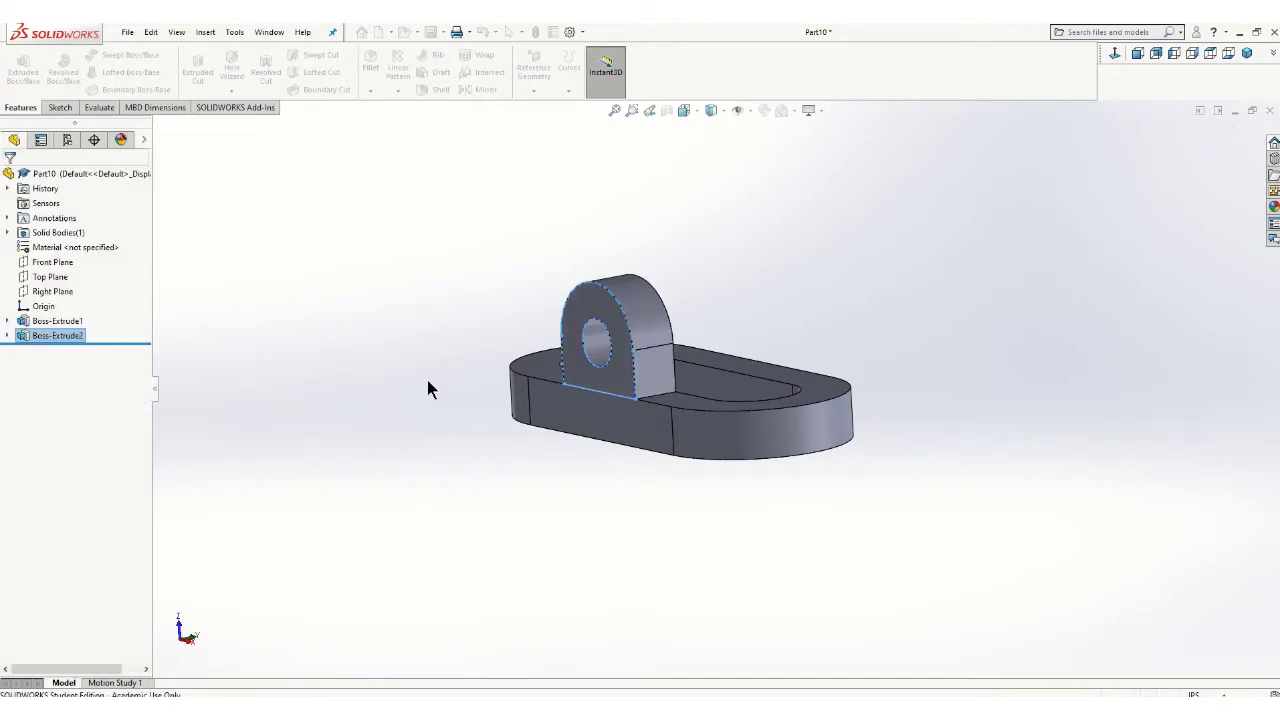
middle_drag(457, 397, 251, 343)
middle_drag(730, 414, 669, 480)
mouse_move(645, 405)
middle_down()
mouse_move(651, 443)
mouse_move(640, 400)
middle_up()
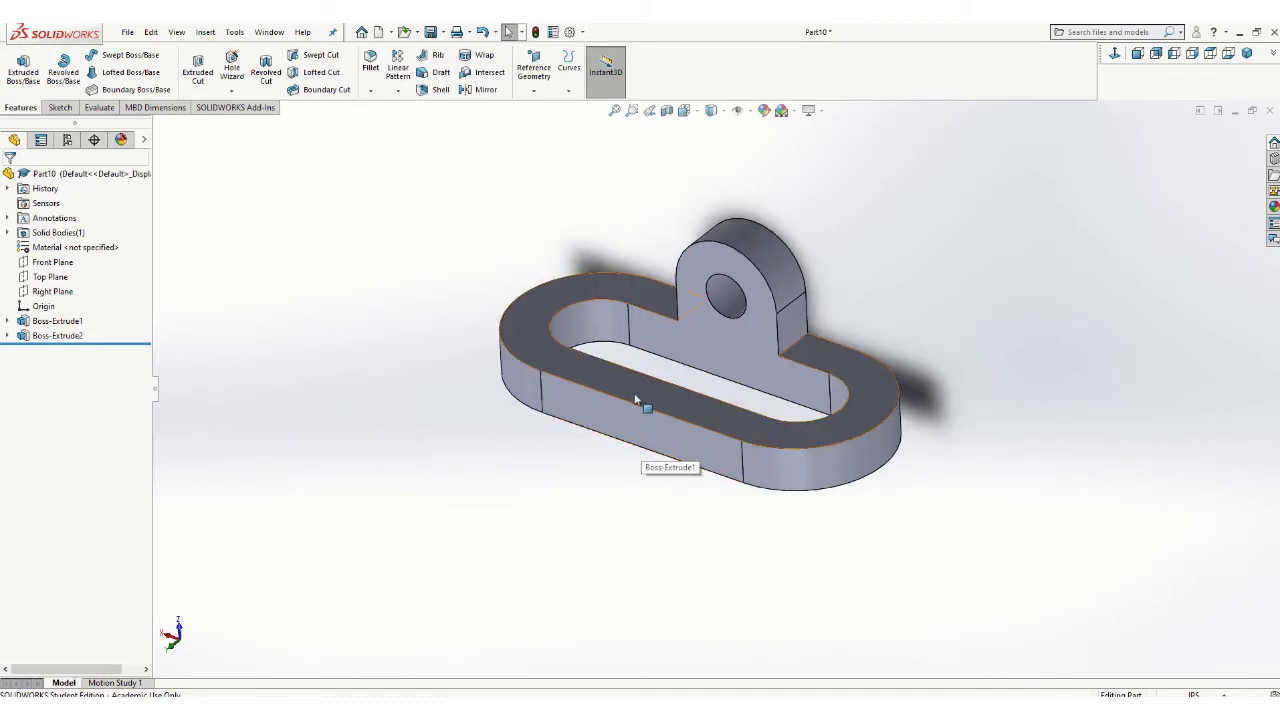
Step: Sketch a corner rectangle on the ring's top face spanning the far straight side, outer to inner edge
click(59, 108)
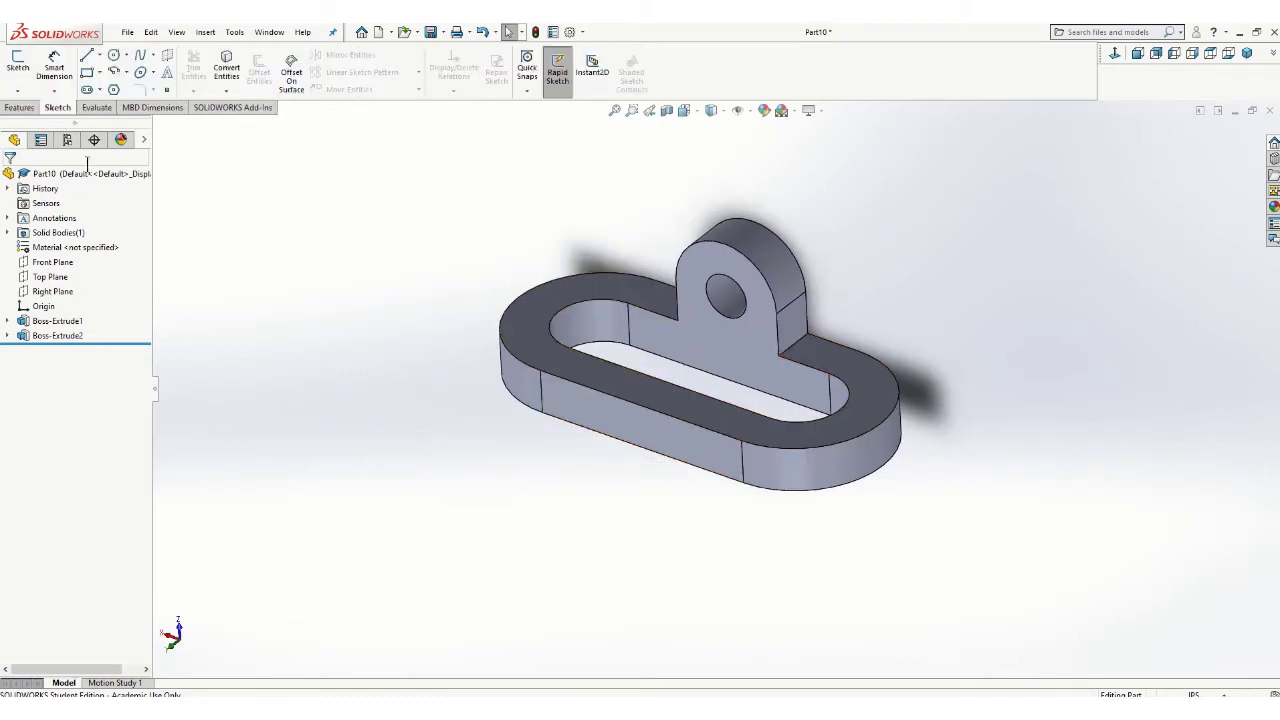
click(14, 62)
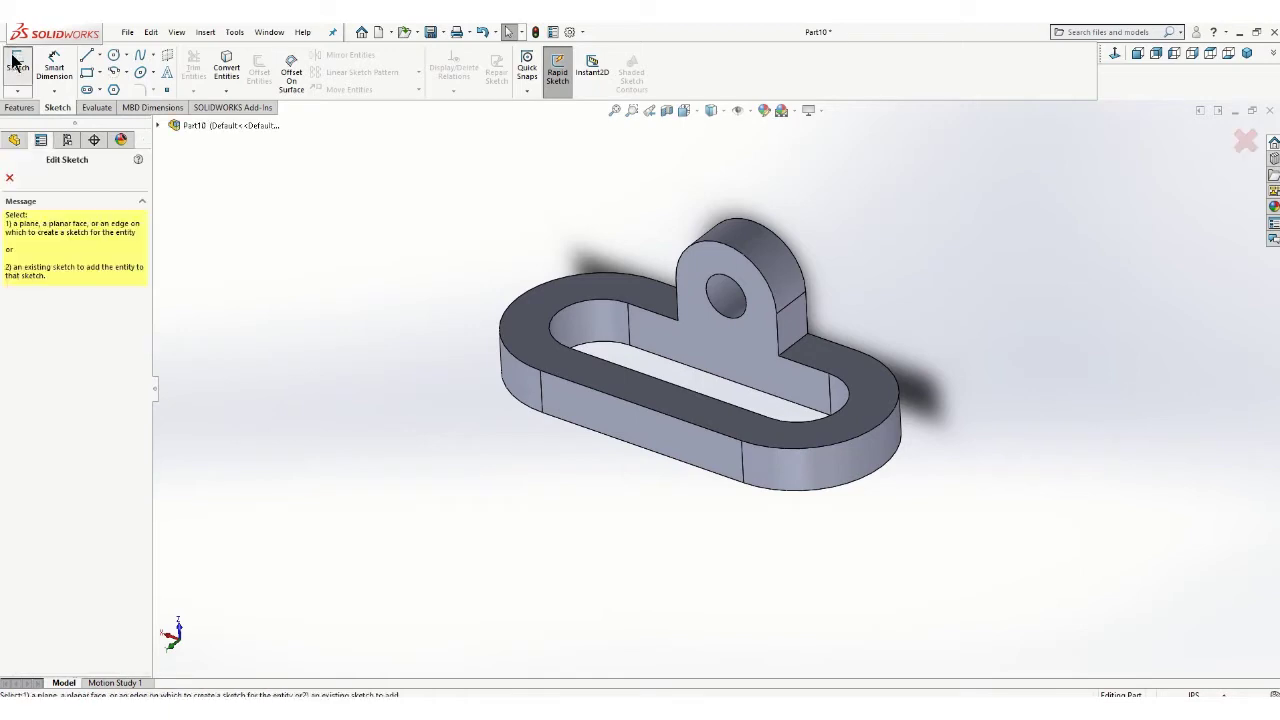
click(635, 390)
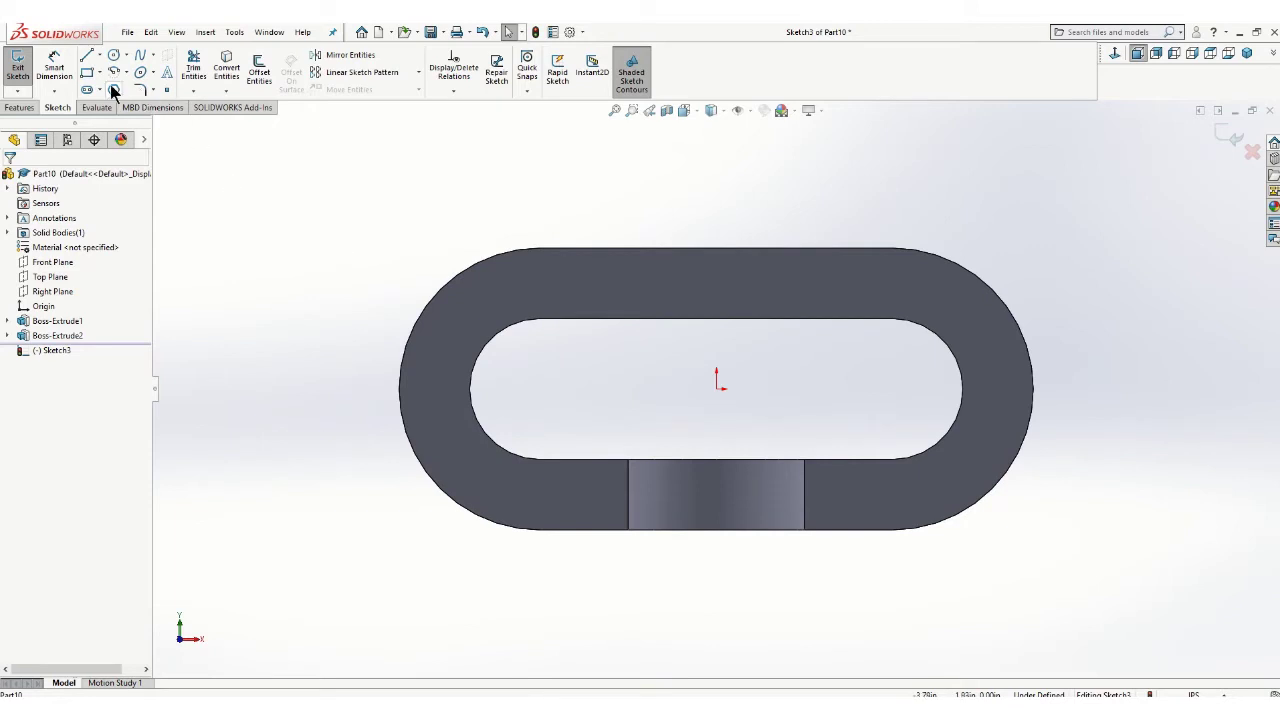
click(87, 72)
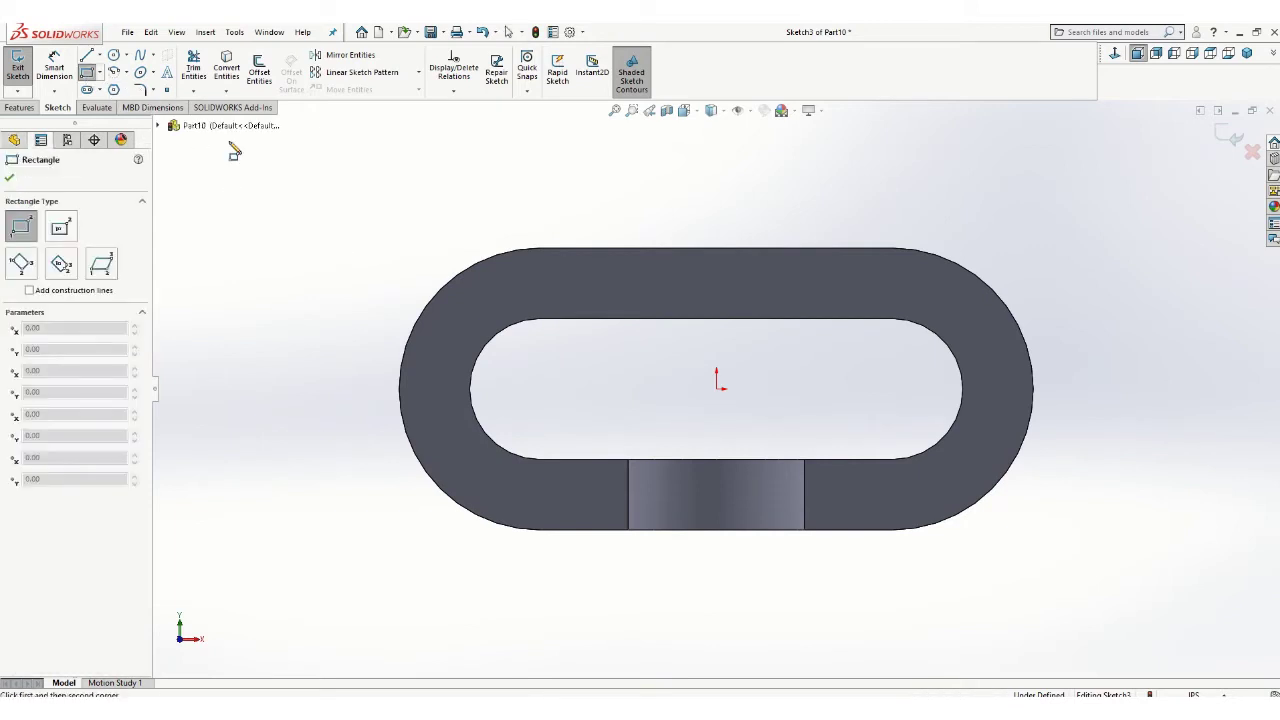
click(641, 249)
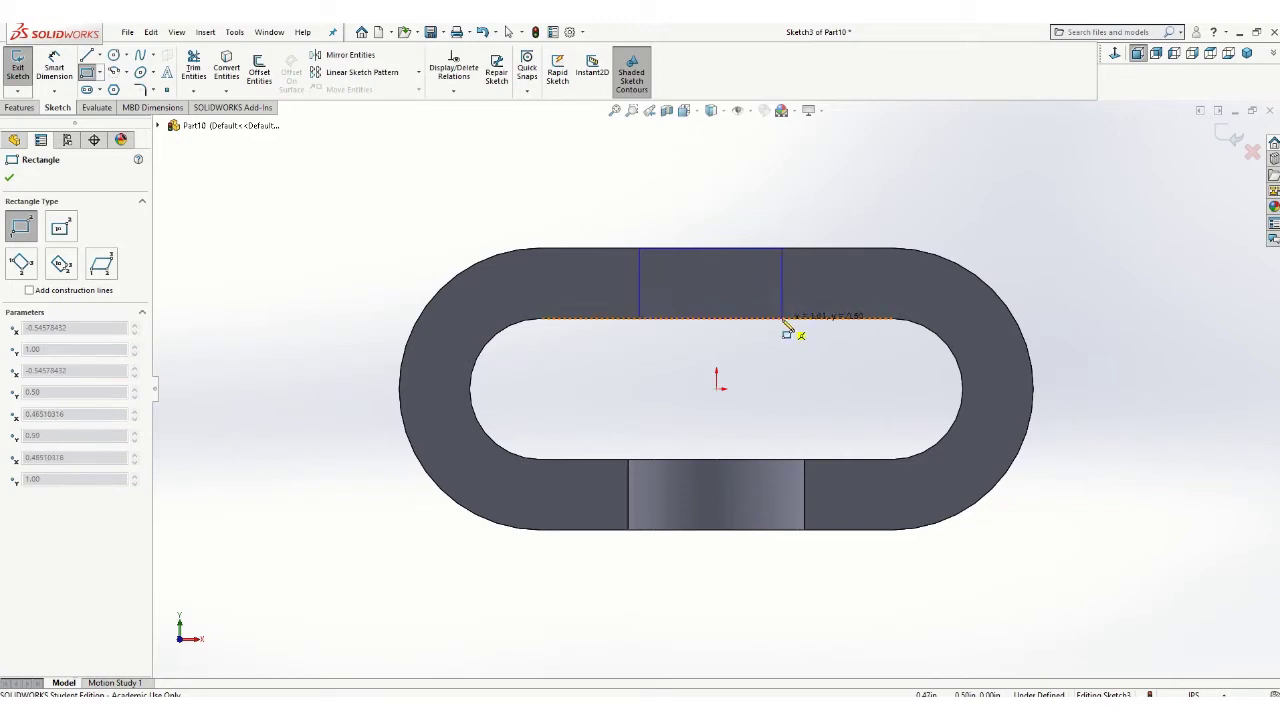
click(787, 321)
click(55, 68)
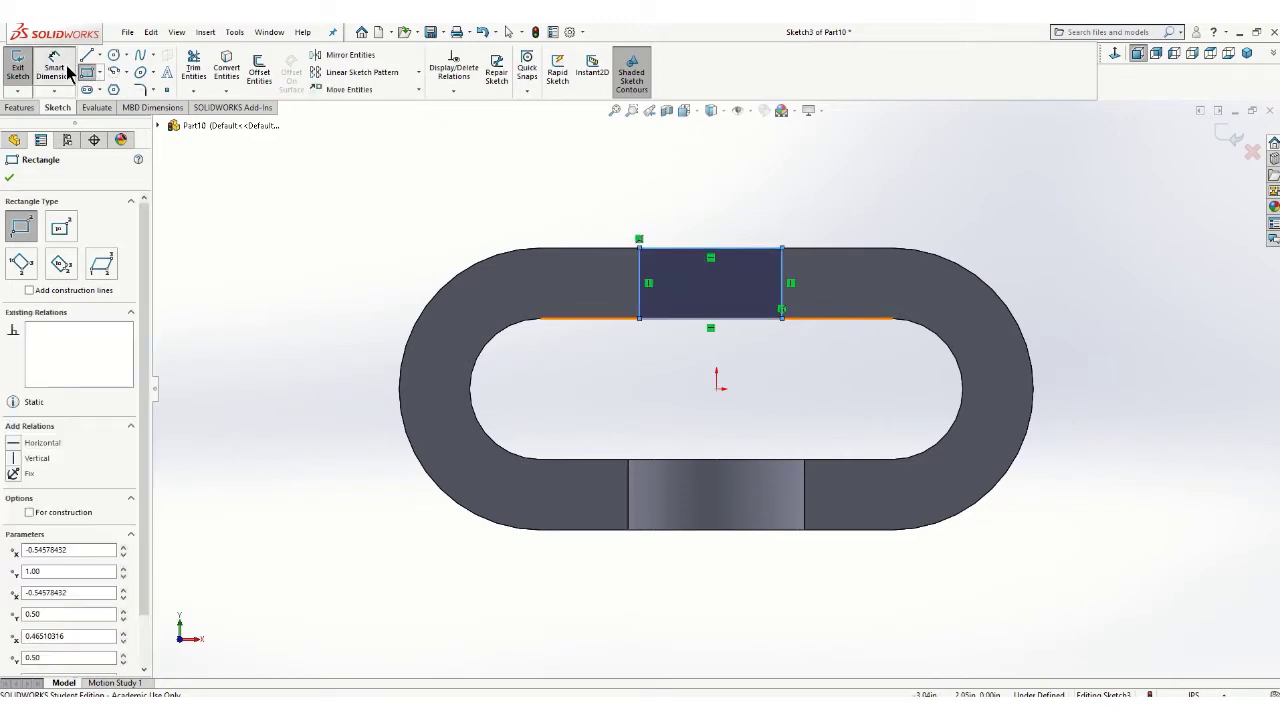
Step: Dimension the rectangle's top edge to a width of 1.25 in
click(711, 249)
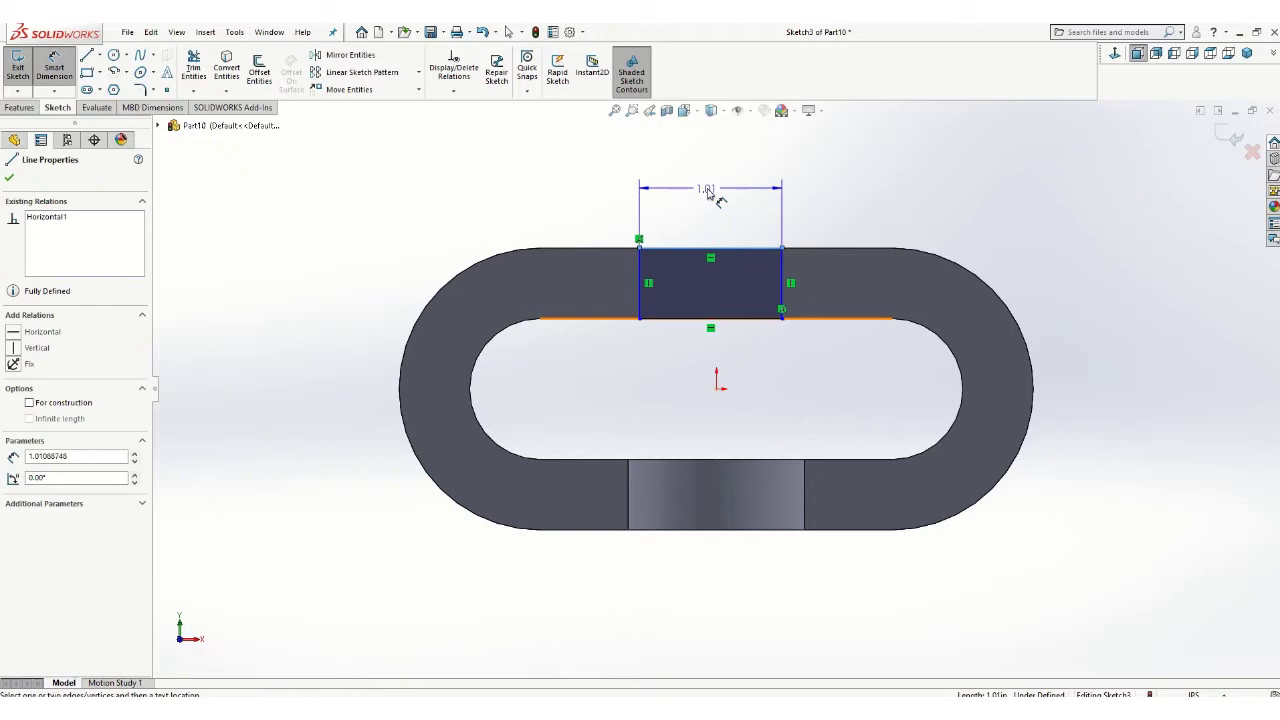
click(705, 195)
text(1.25)
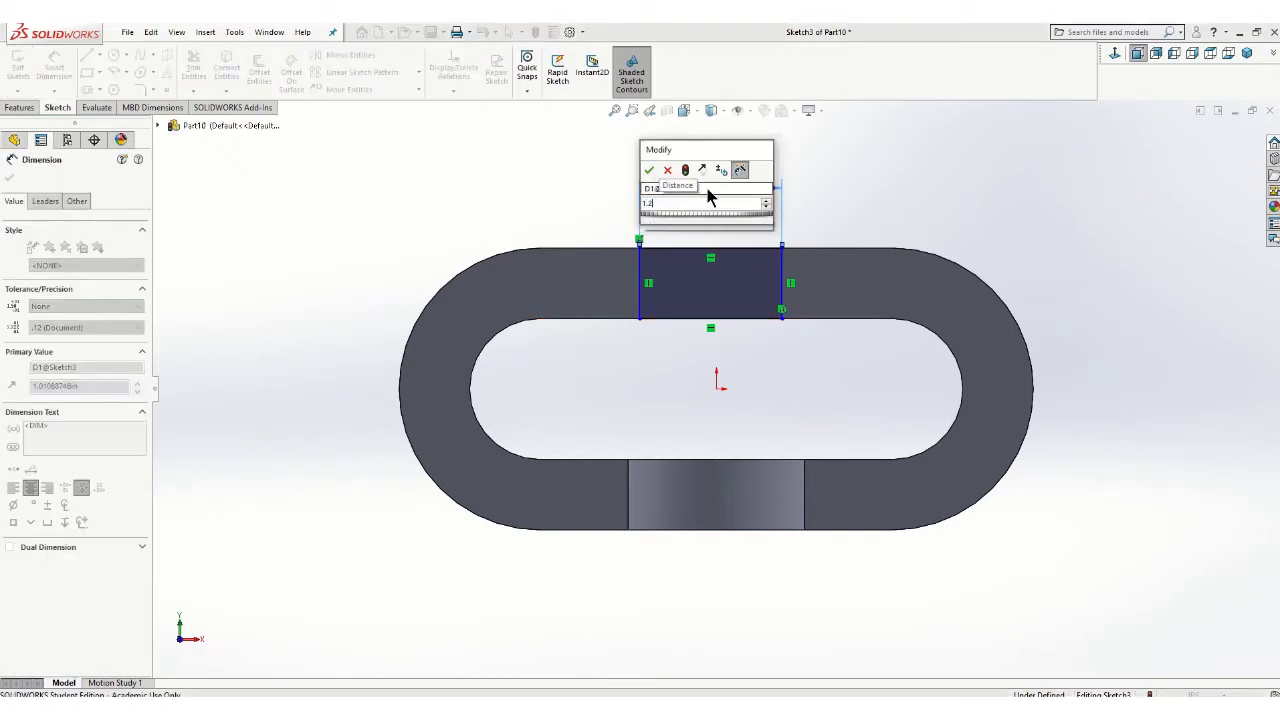
key(Return)
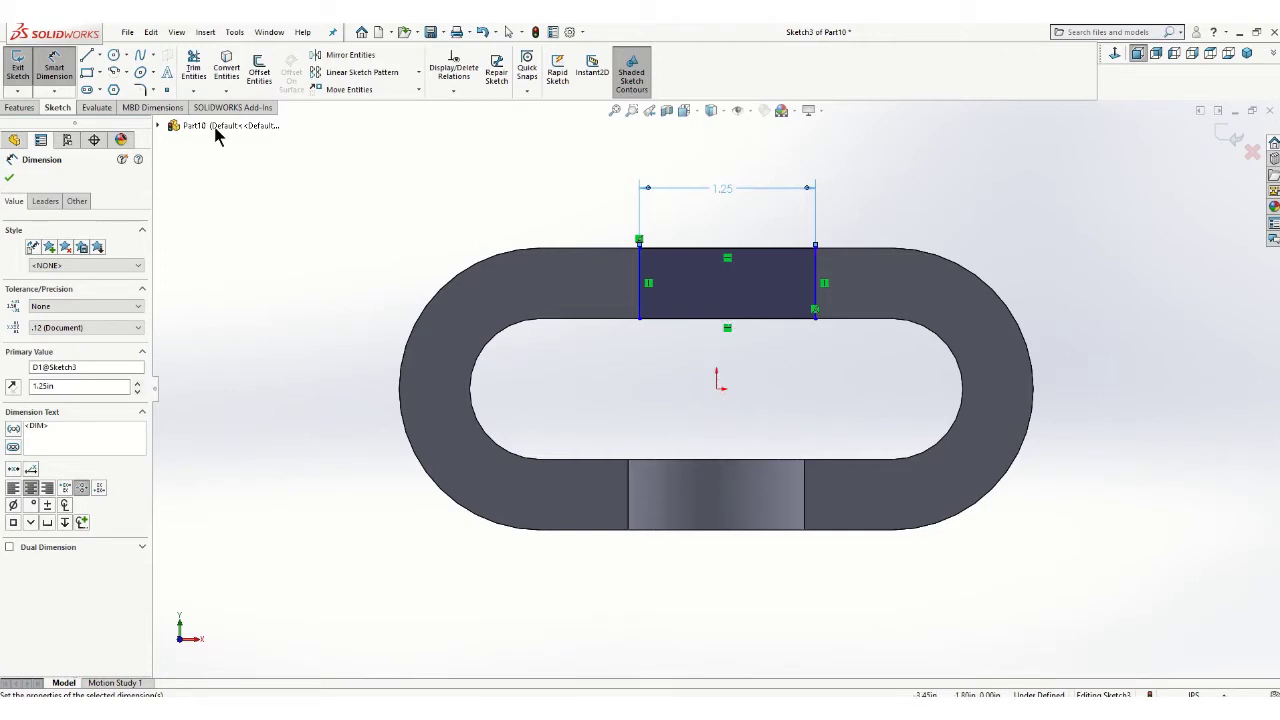
Step: Dimension the right edge 0.625 in from the origin and exit the sketch
click(817, 280)
click(716, 387)
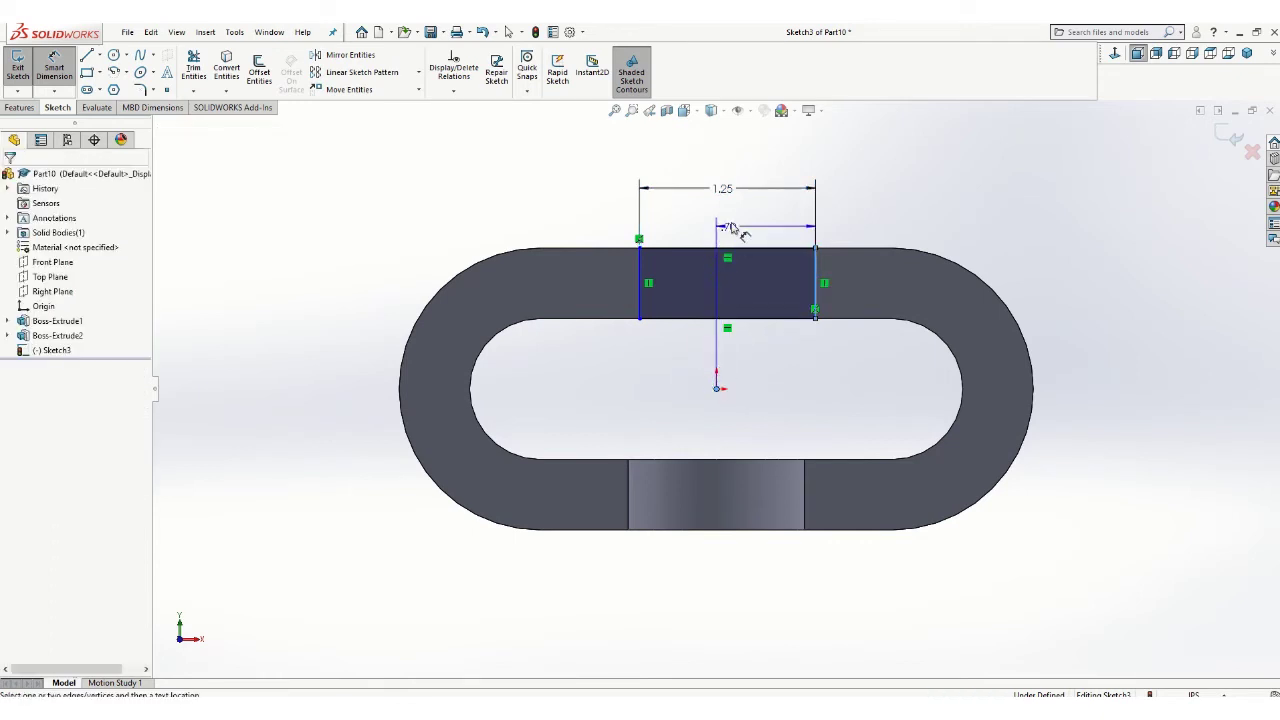
click(731, 205)
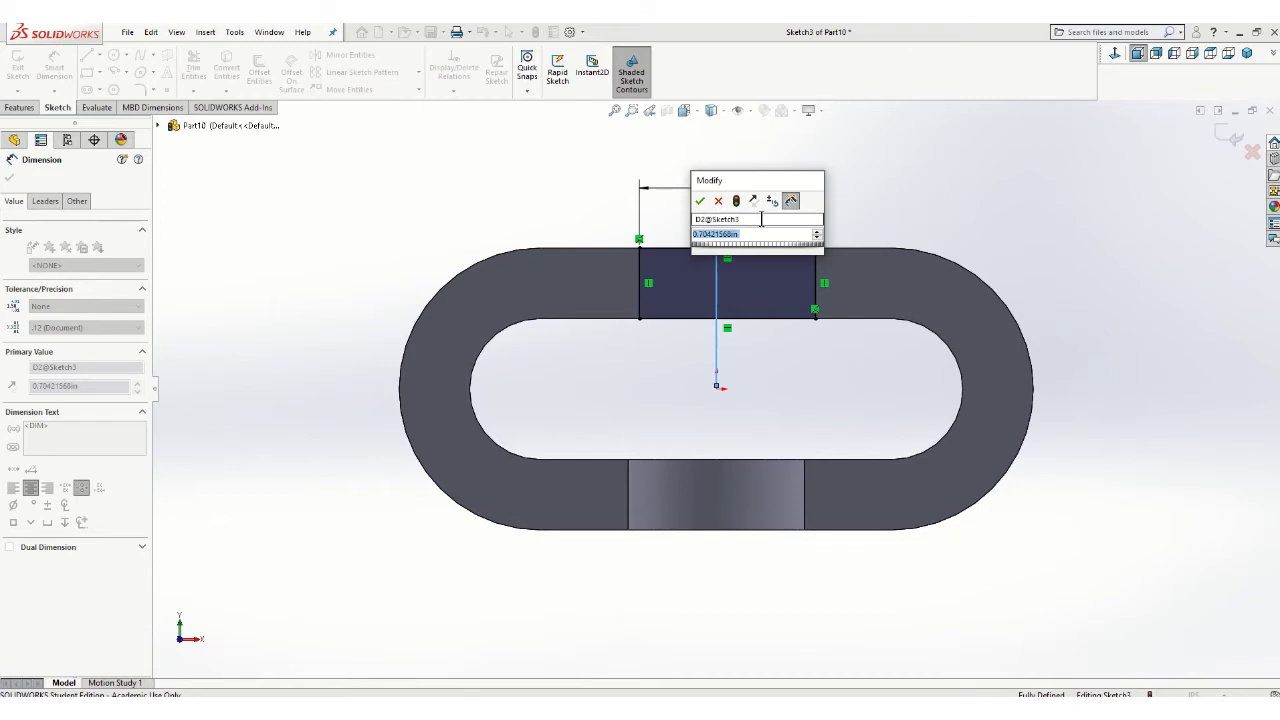
text(.625)
key(Return)
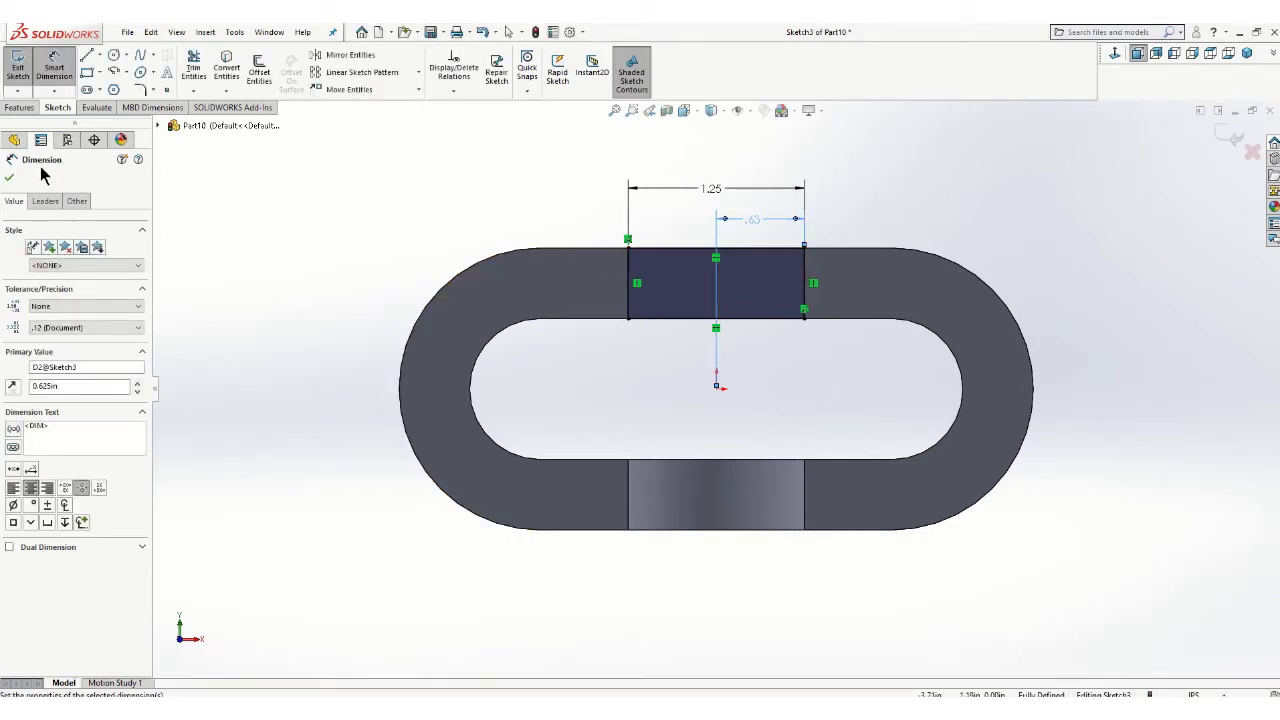
click(10, 177)
click(1232, 138)
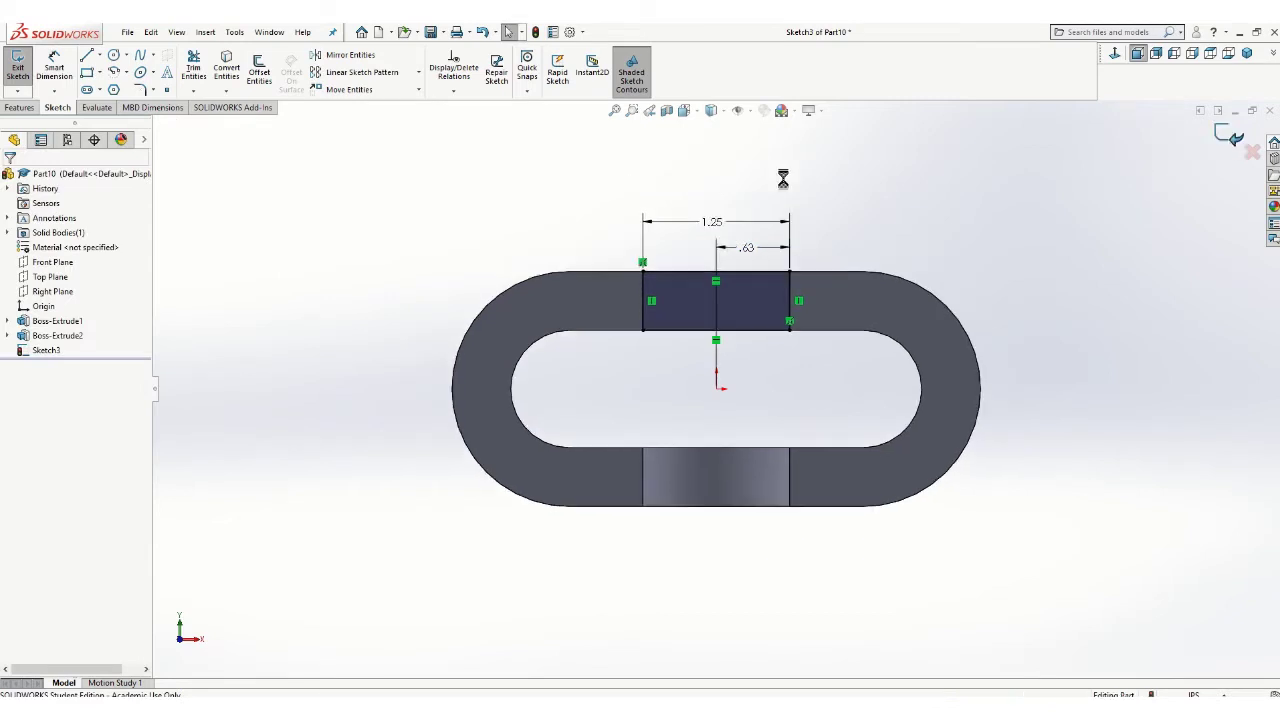
Step: Extrude-cut Sketch3's rectangle through the ring, opening a gap opposite the lug
mouse_move(486, 320)
middle_down()
mouse_move(583, 271)
mouse_move(746, 427)
mouse_move(683, 611)
mouse_move(694, 494)
mouse_move(311, 263)
middle_up()
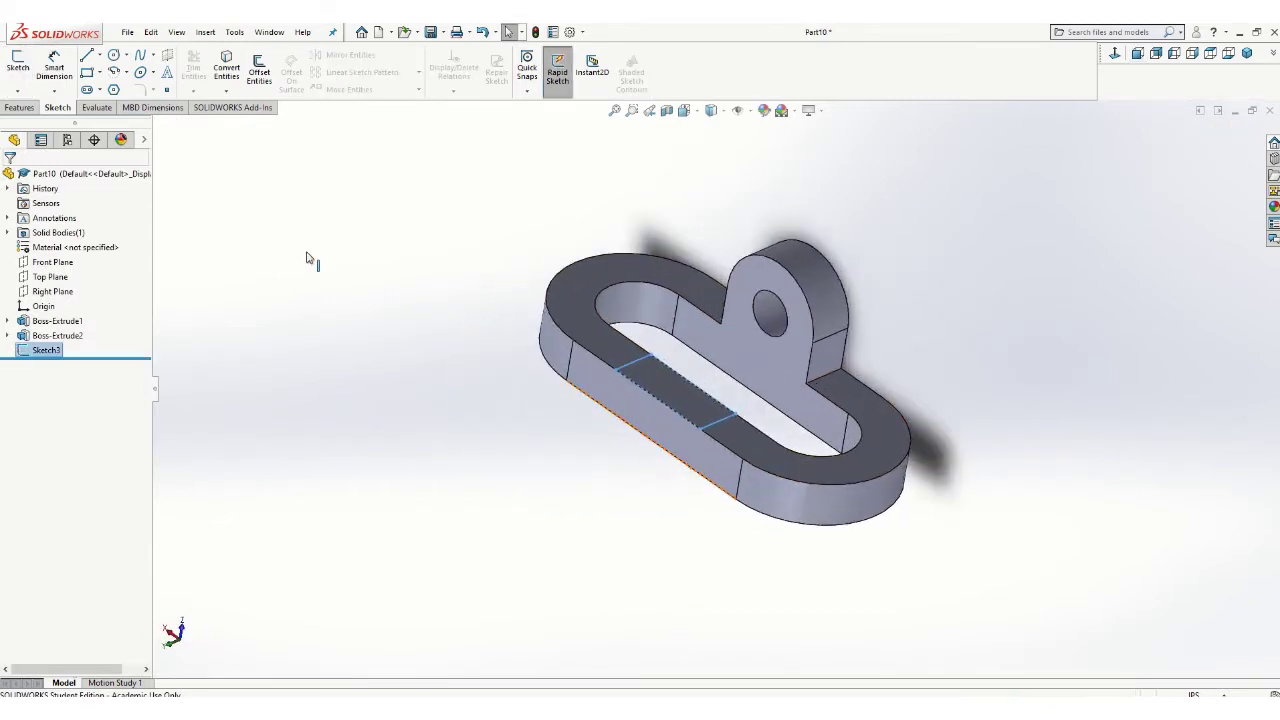
click(33, 108)
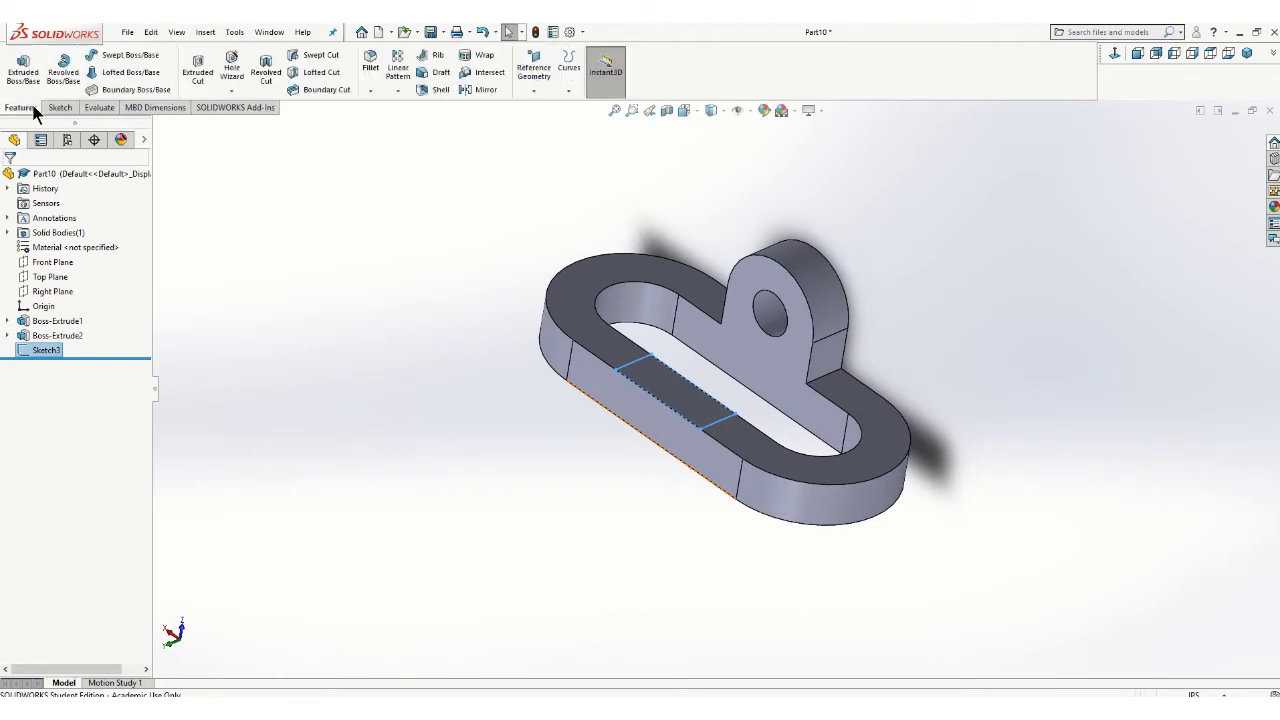
click(197, 70)
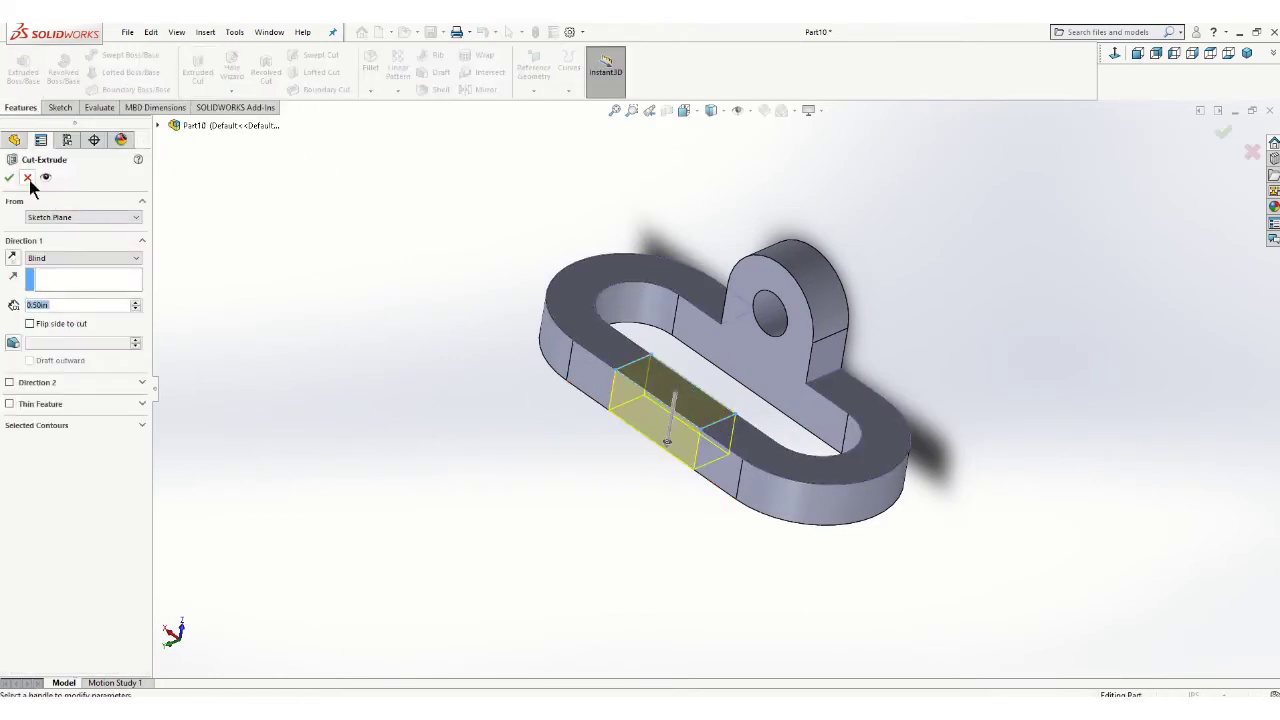
click(9, 177)
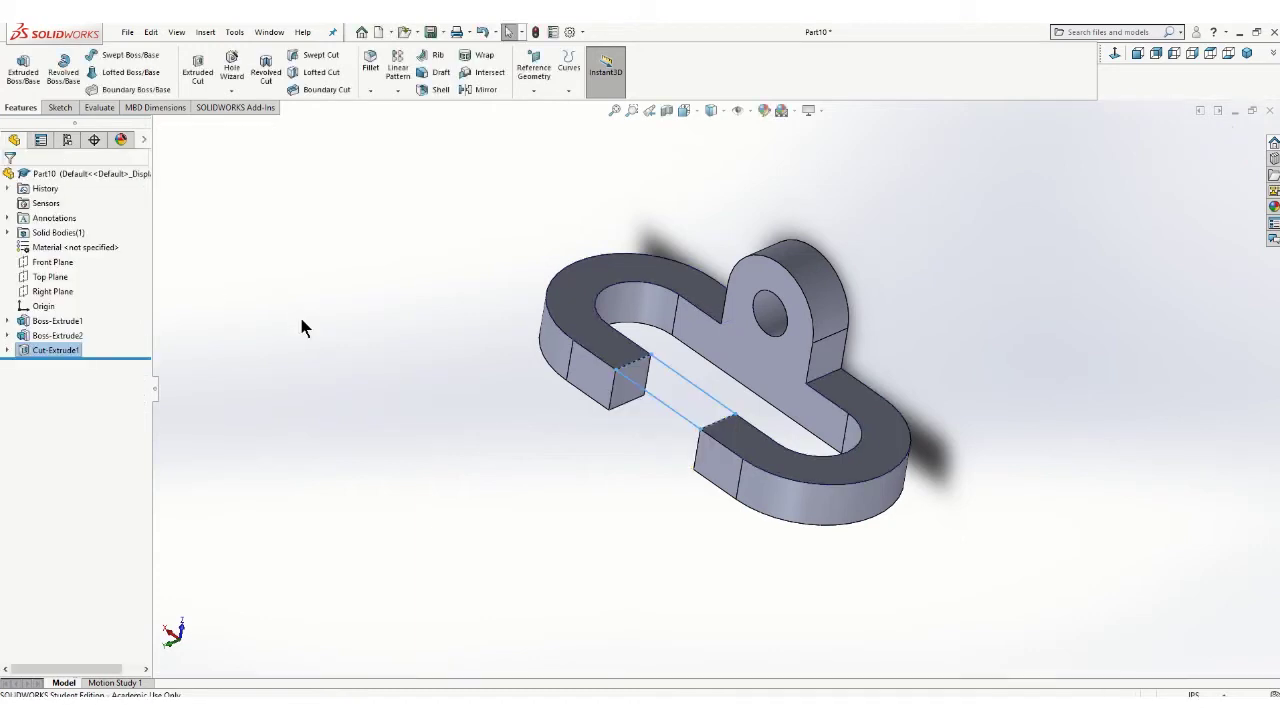
mouse_move(394, 272)
middle_down()
mouse_move(457, 328)
mouse_move(423, 328)
mouse_move(408, 287)
middle_up()
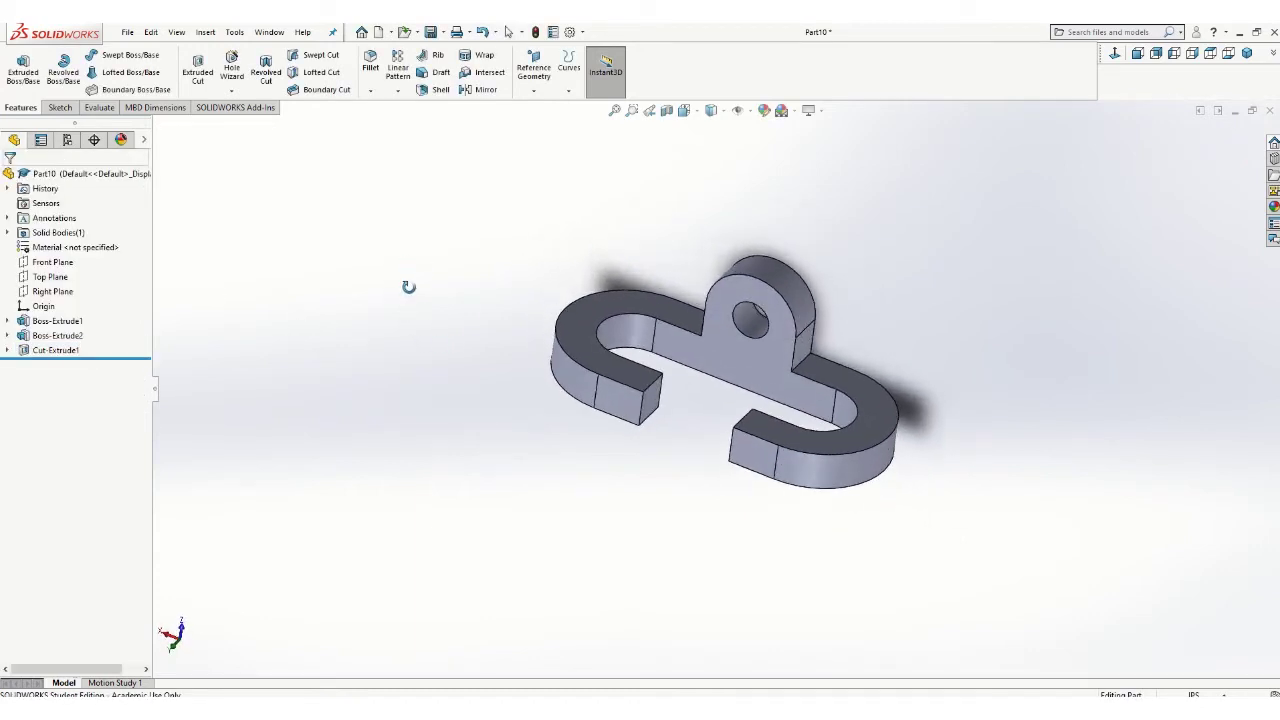
Step: Point Save As at Desktop > MET 132 SU 2020 and enter the coupling-base file name
click(131, 32)
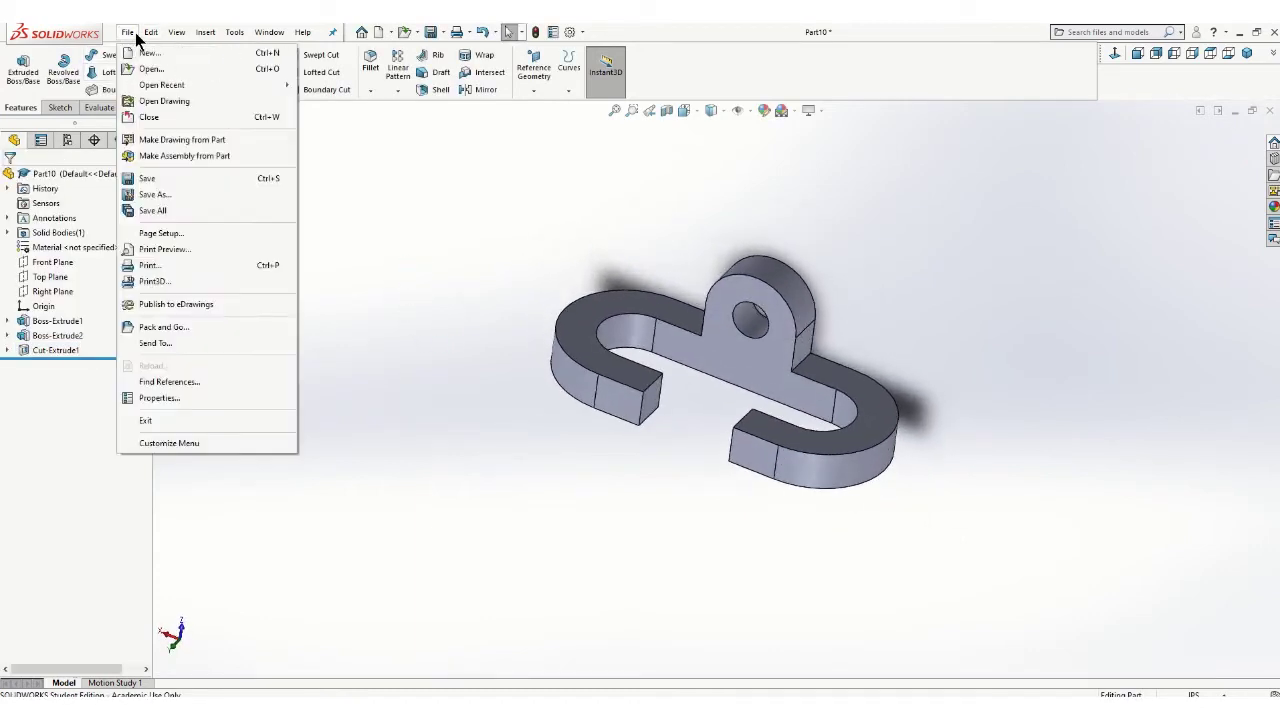
click(167, 196)
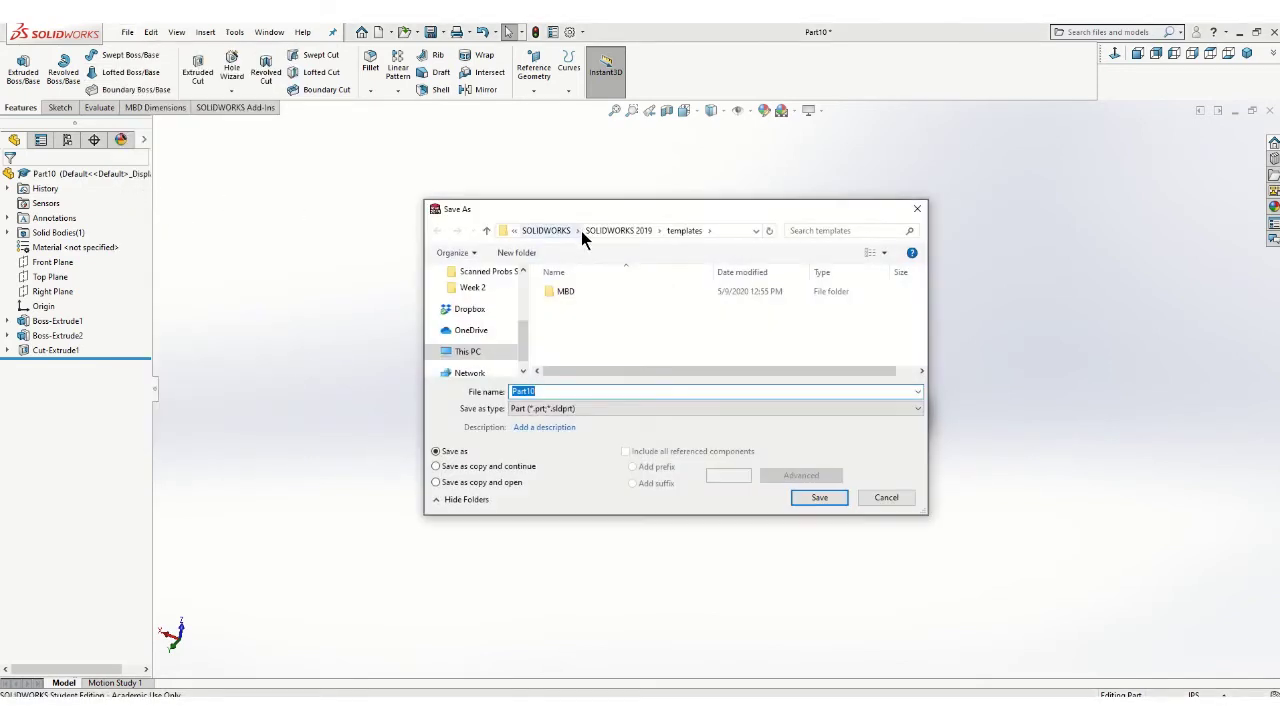
scroll(481, 288, up, 2)
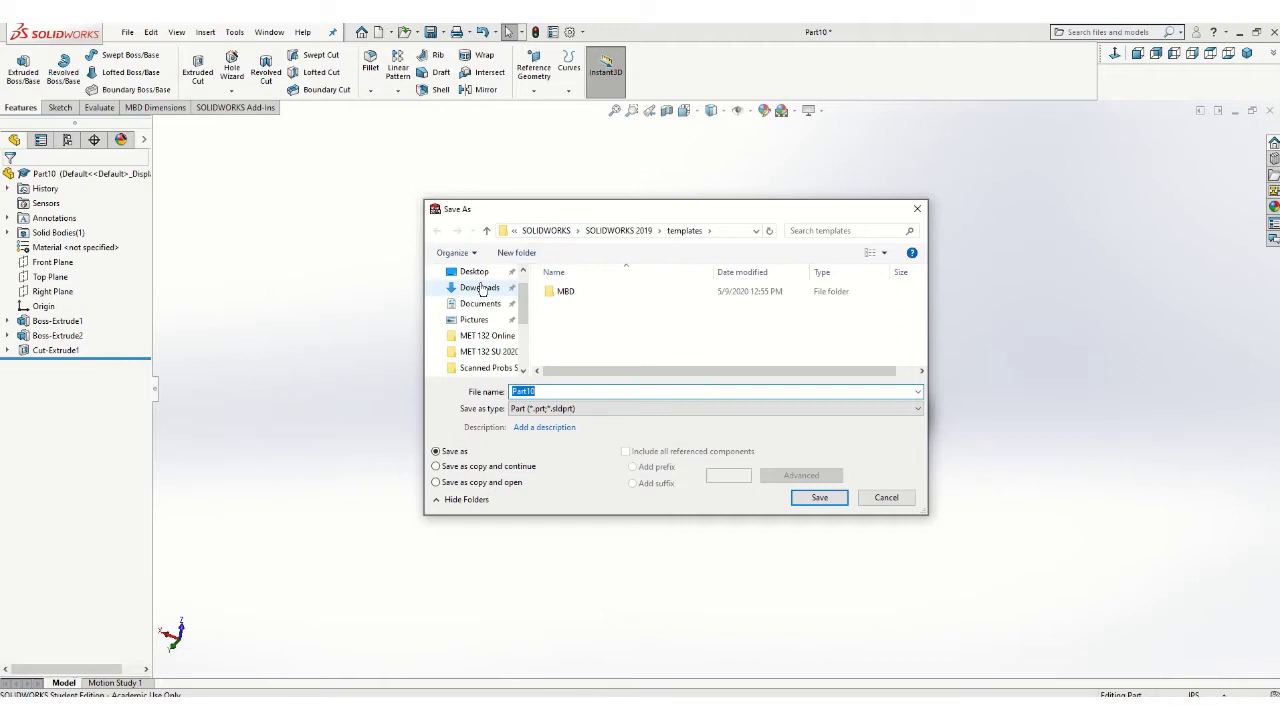
click(474, 272)
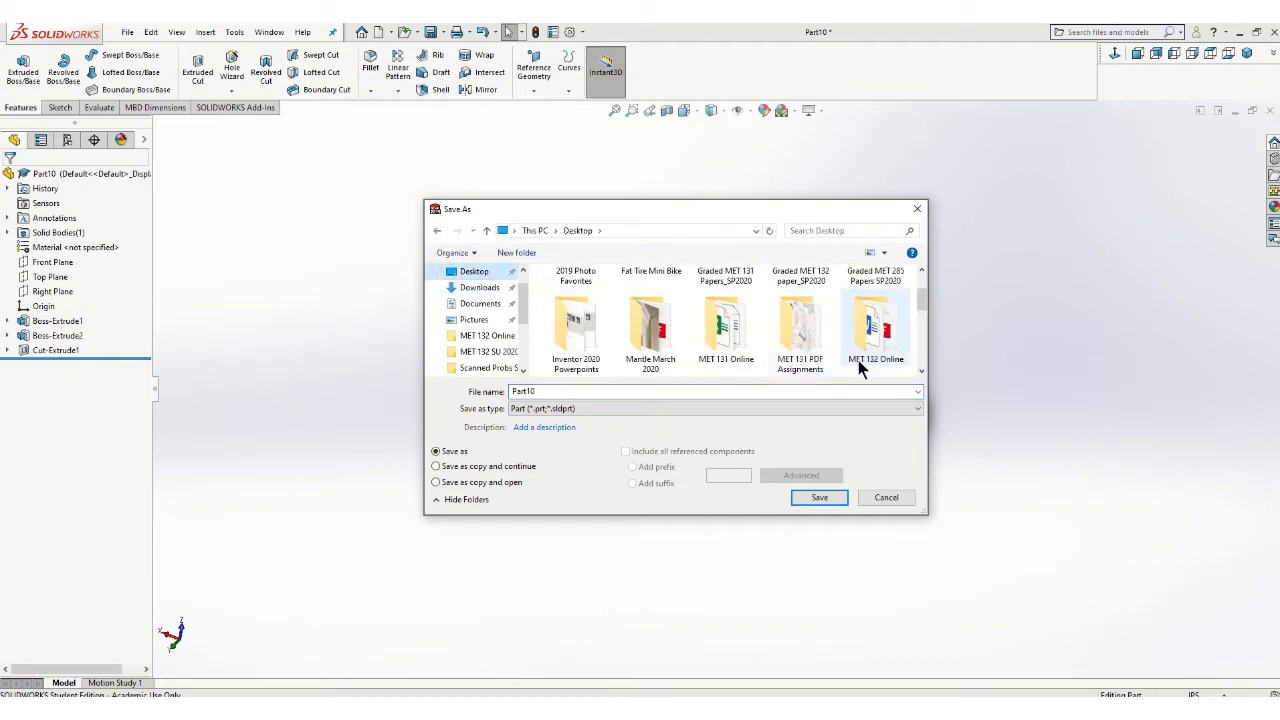
scroll(858, 360, down, 1)
double_click(651, 328)
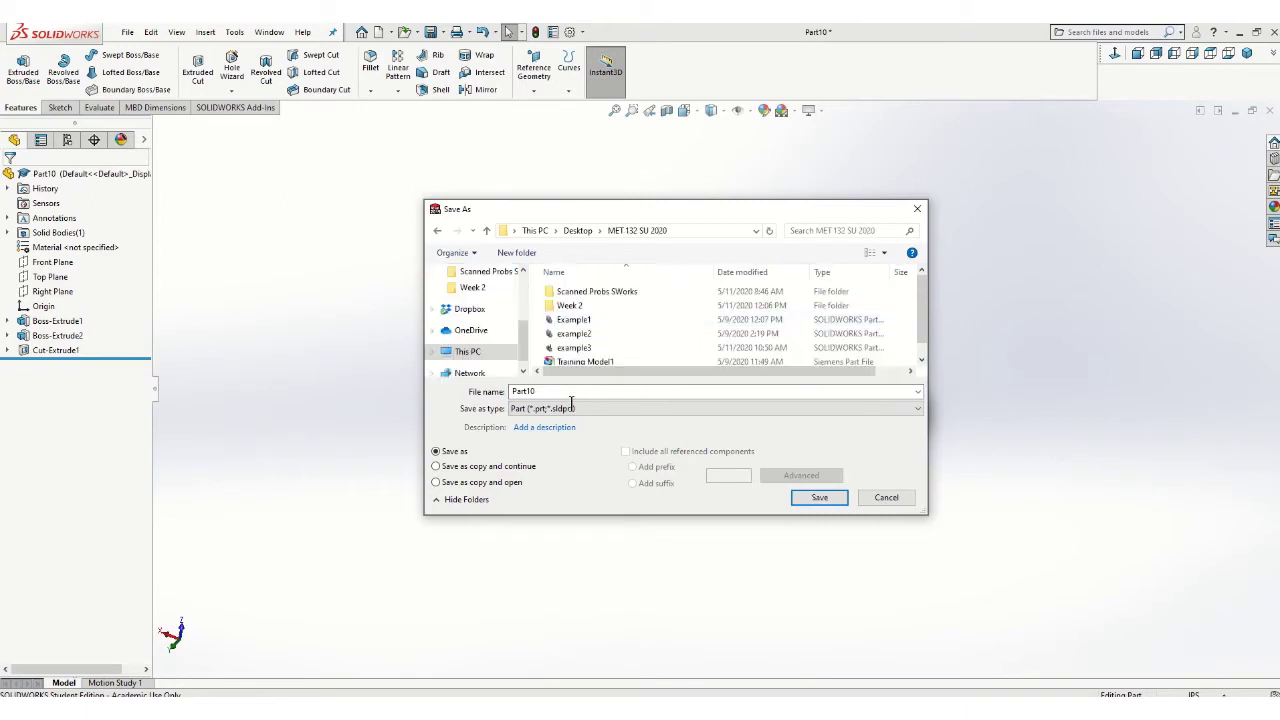
double_click(515, 391)
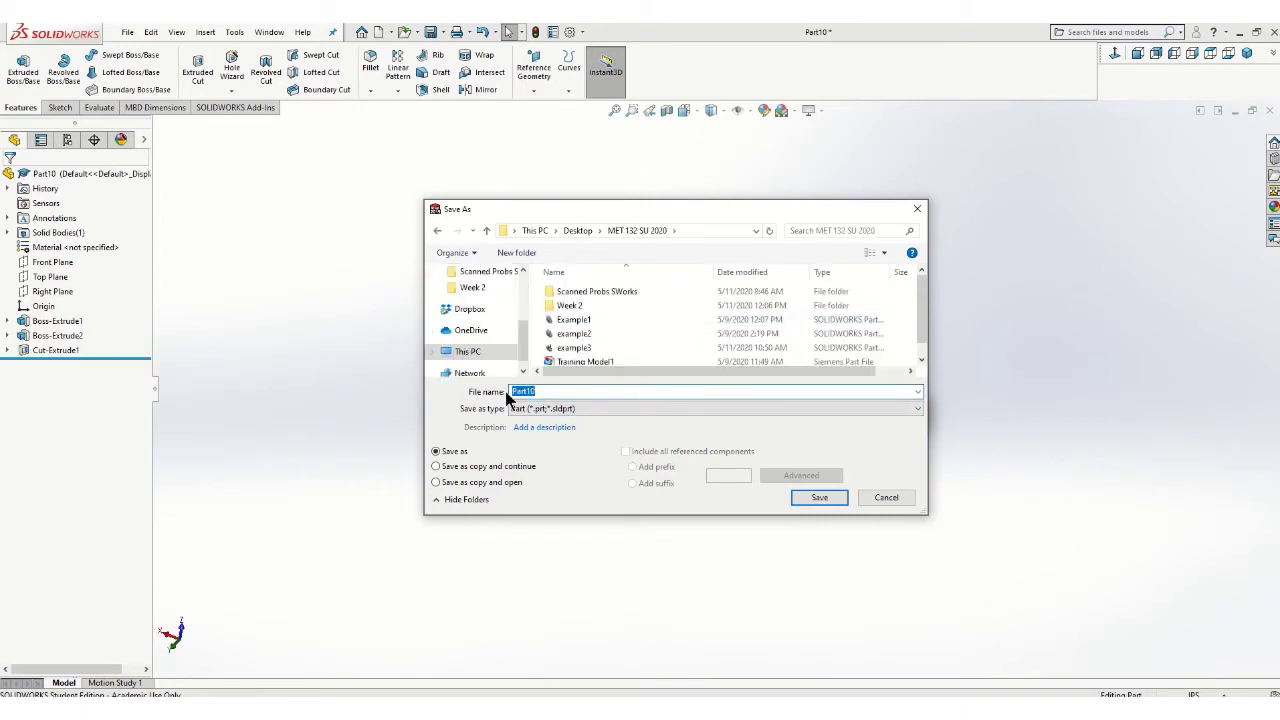
text(p3)
Step: Save the part, then make a new B (ANSI) Landscape drawing from it
click(818, 498)
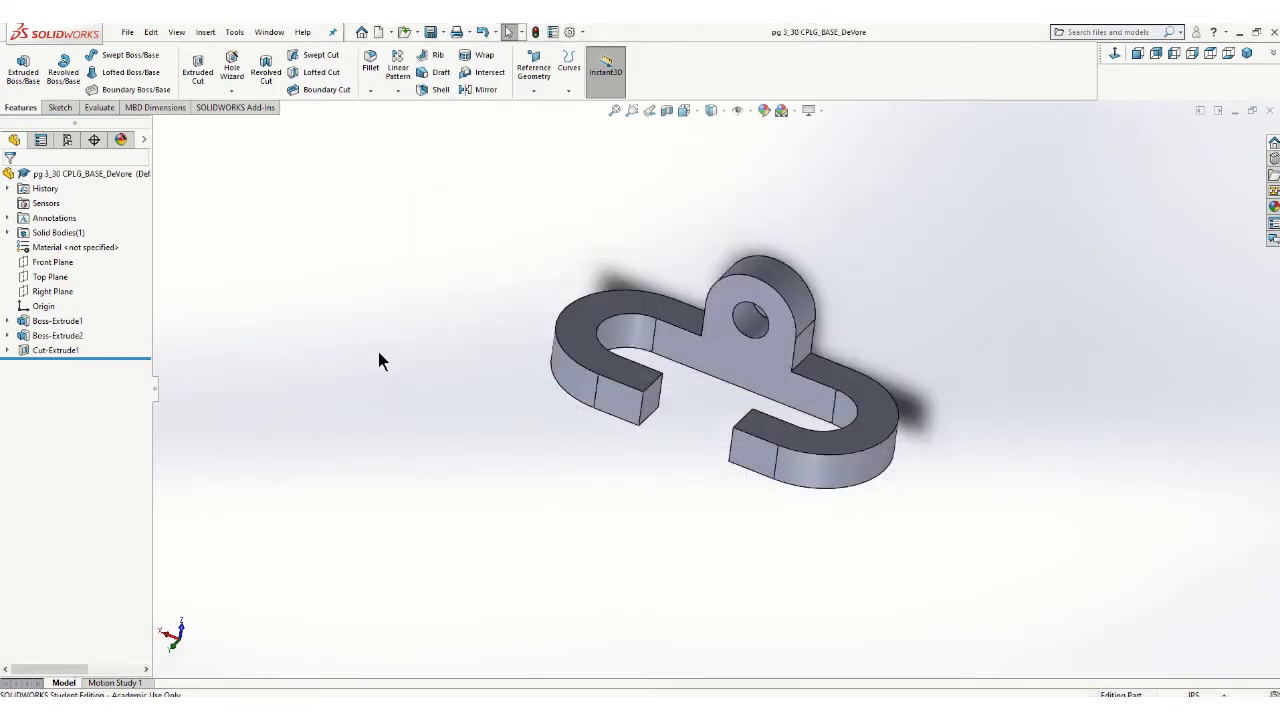
click(128, 33)
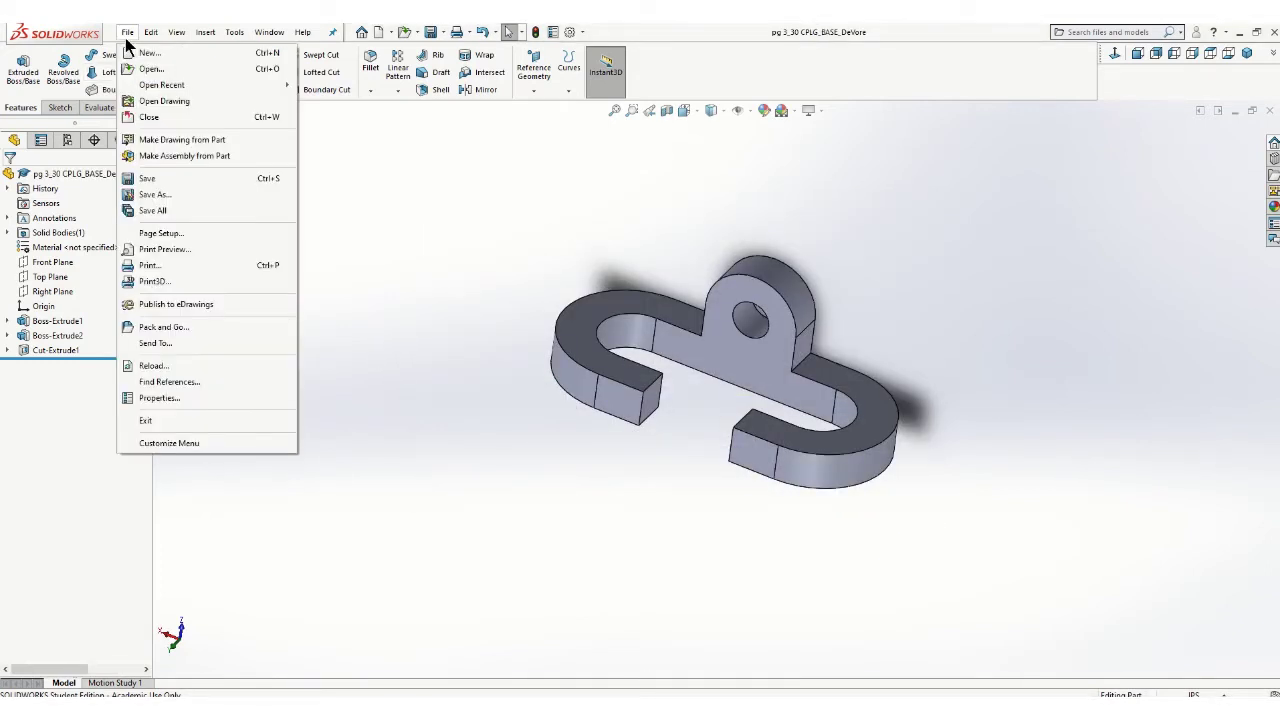
click(172, 140)
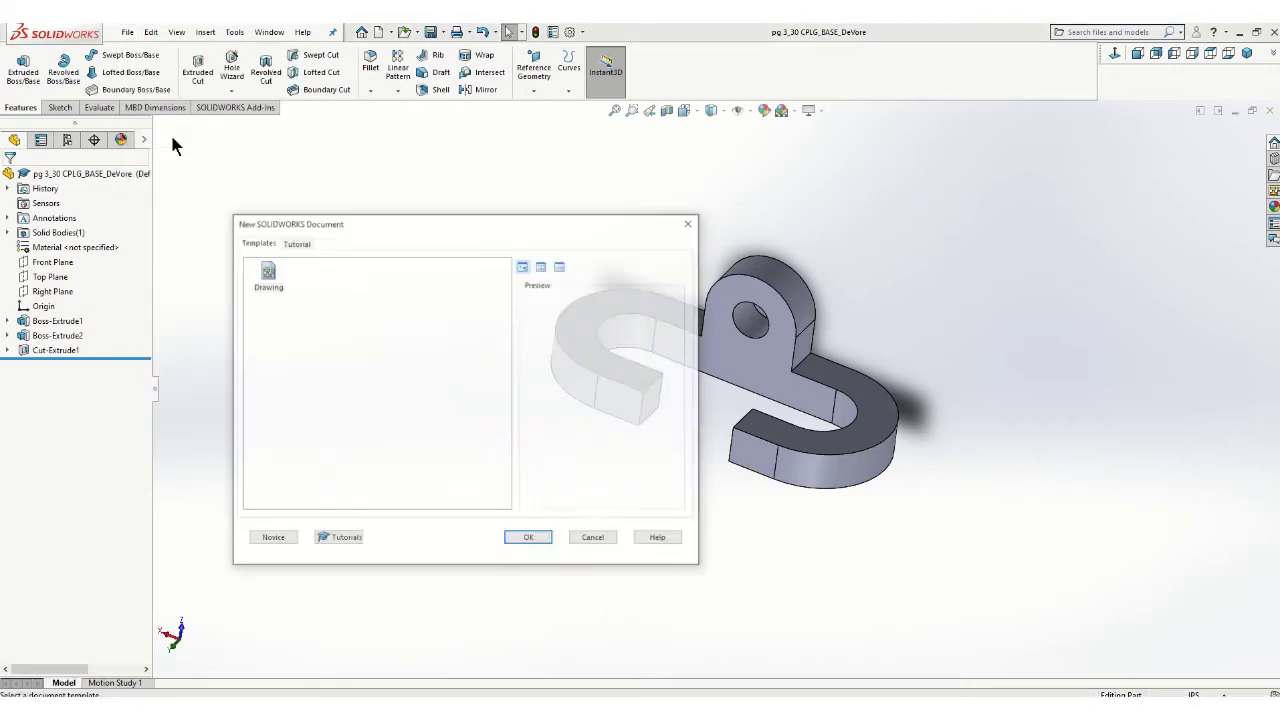
click(287, 537)
click(598, 332)
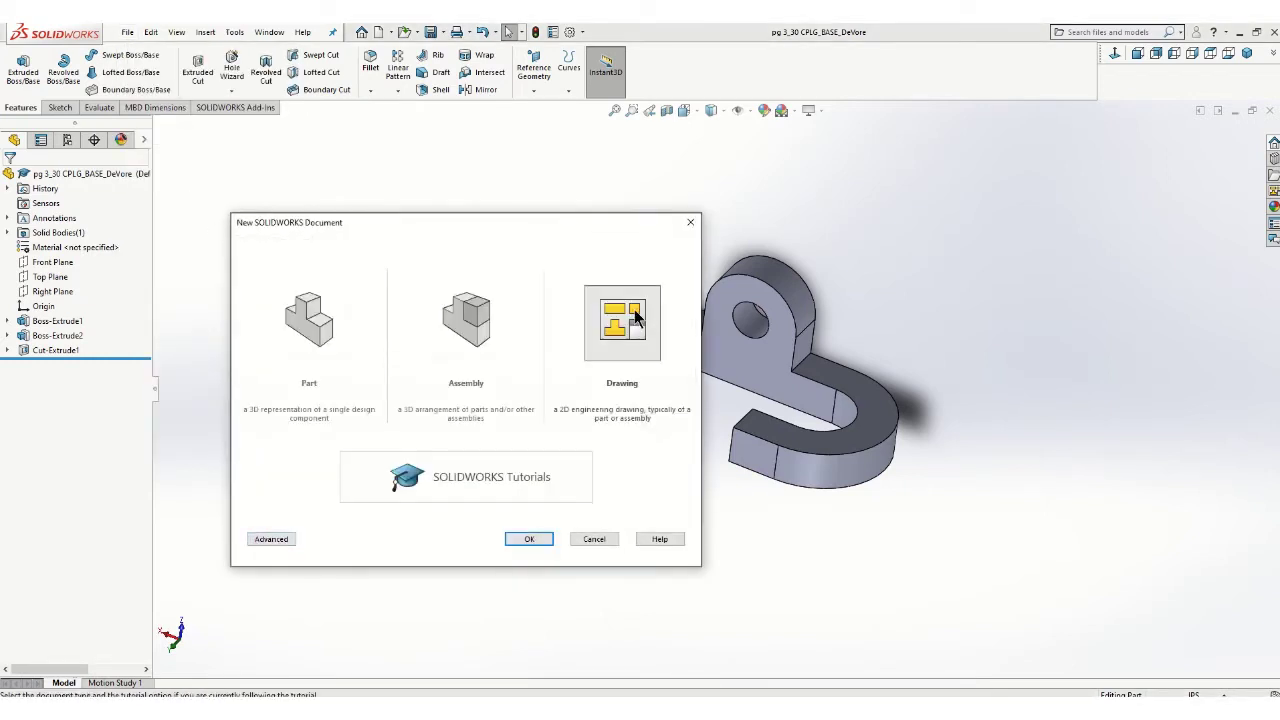
click(525, 541)
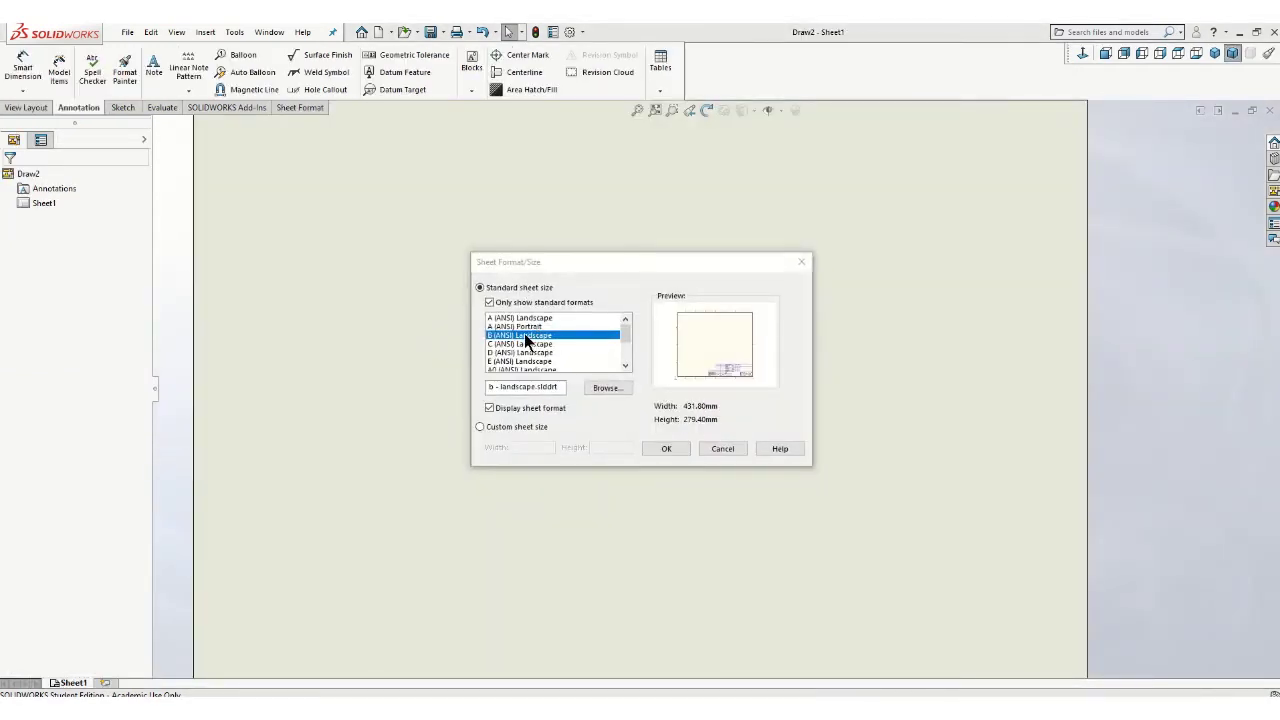
click(667, 449)
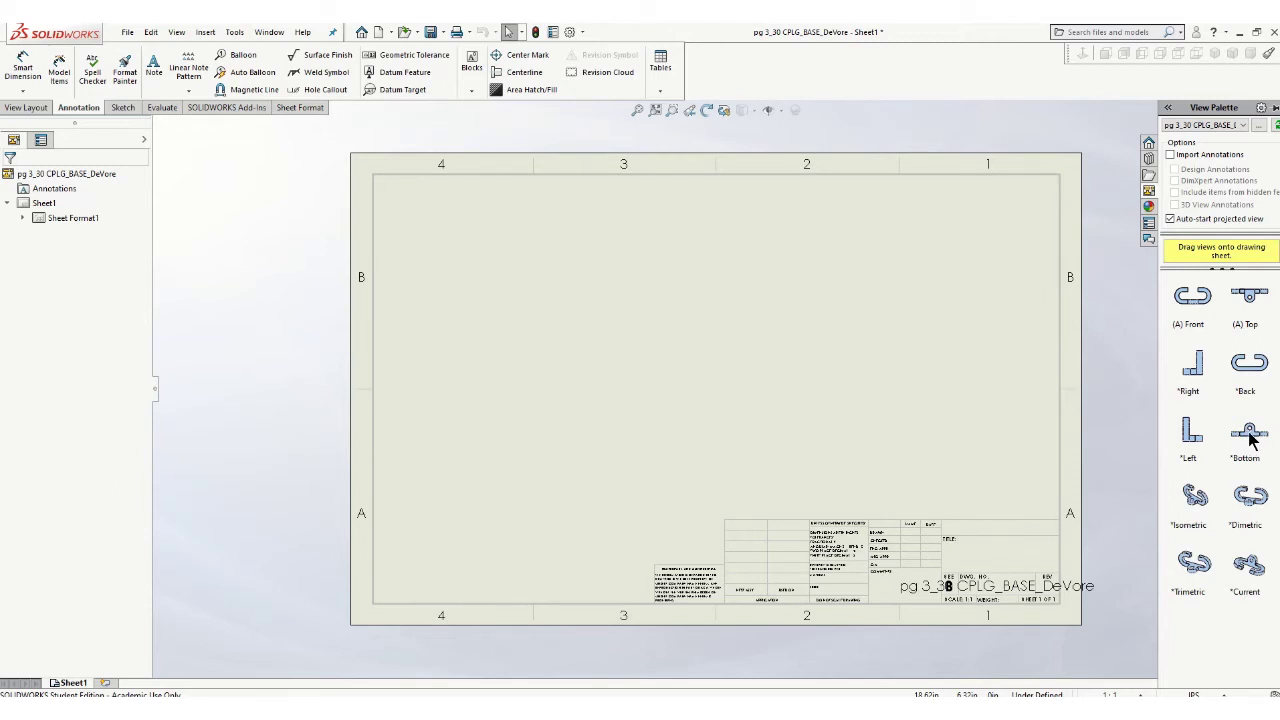
Step: Place front, top and right-side projected views on the sheet
drag(1250, 440, 586, 390)
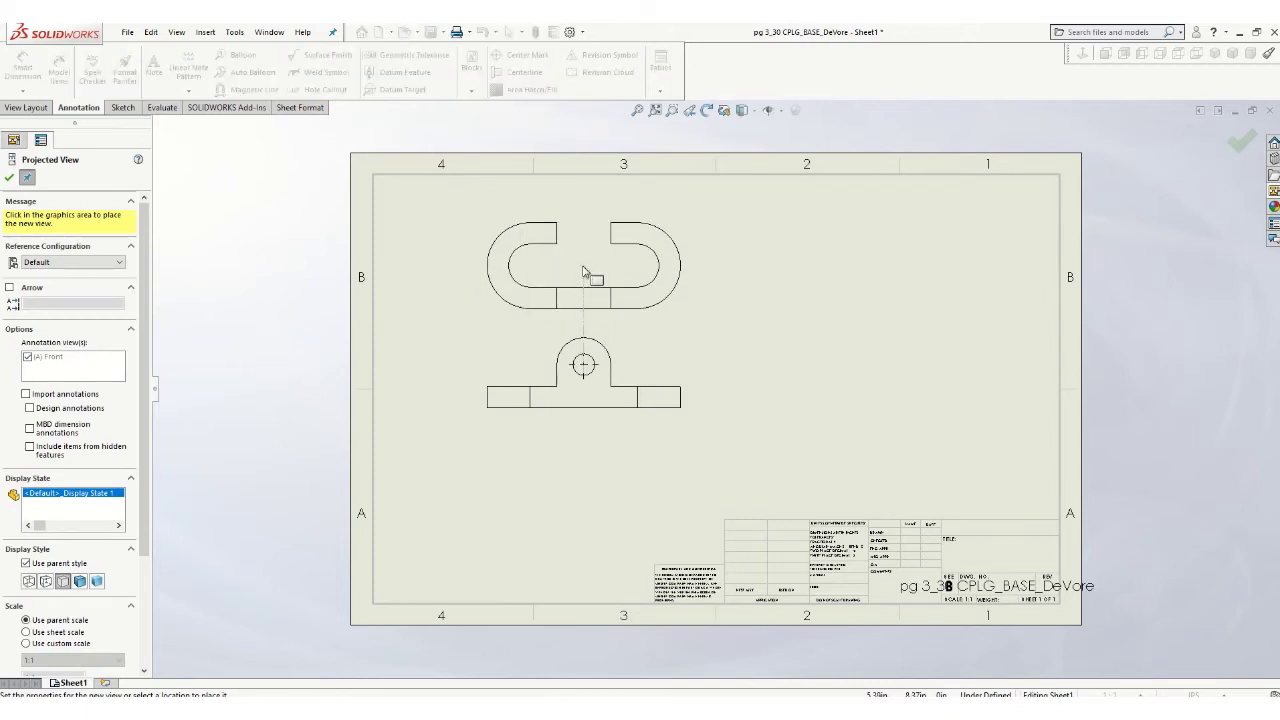
click(585, 272)
click(799, 377)
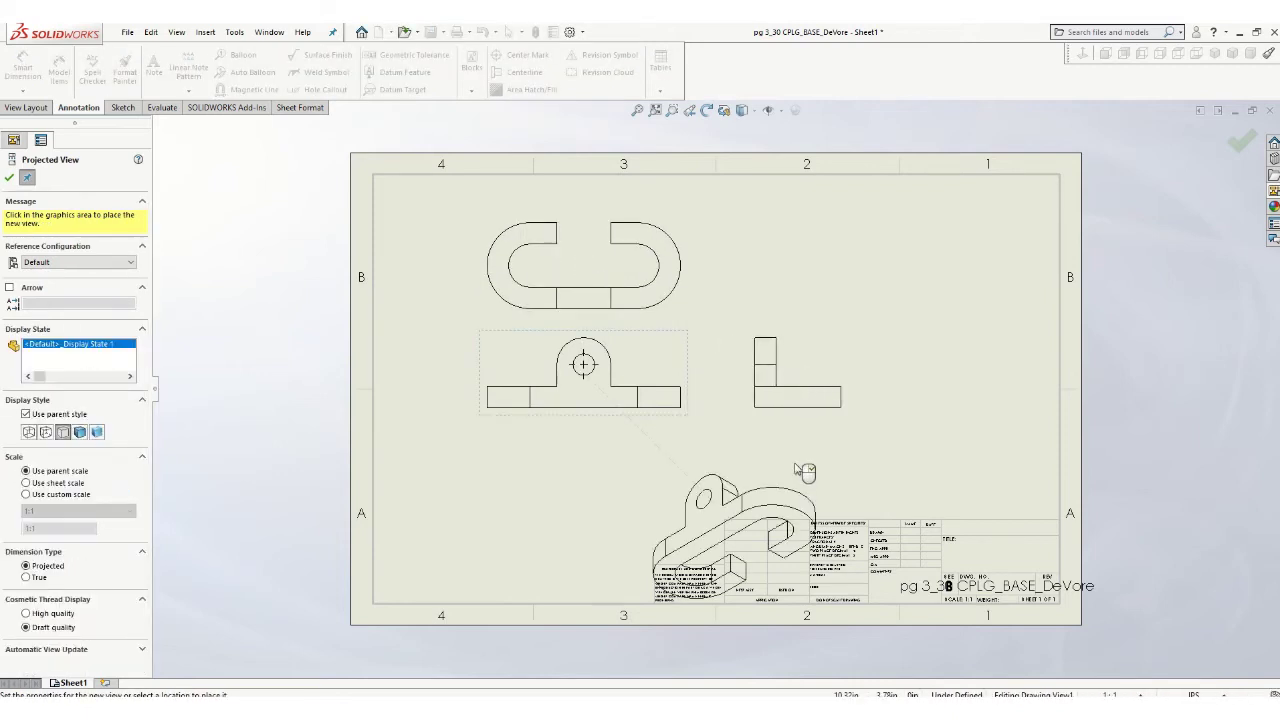
key(Escape)
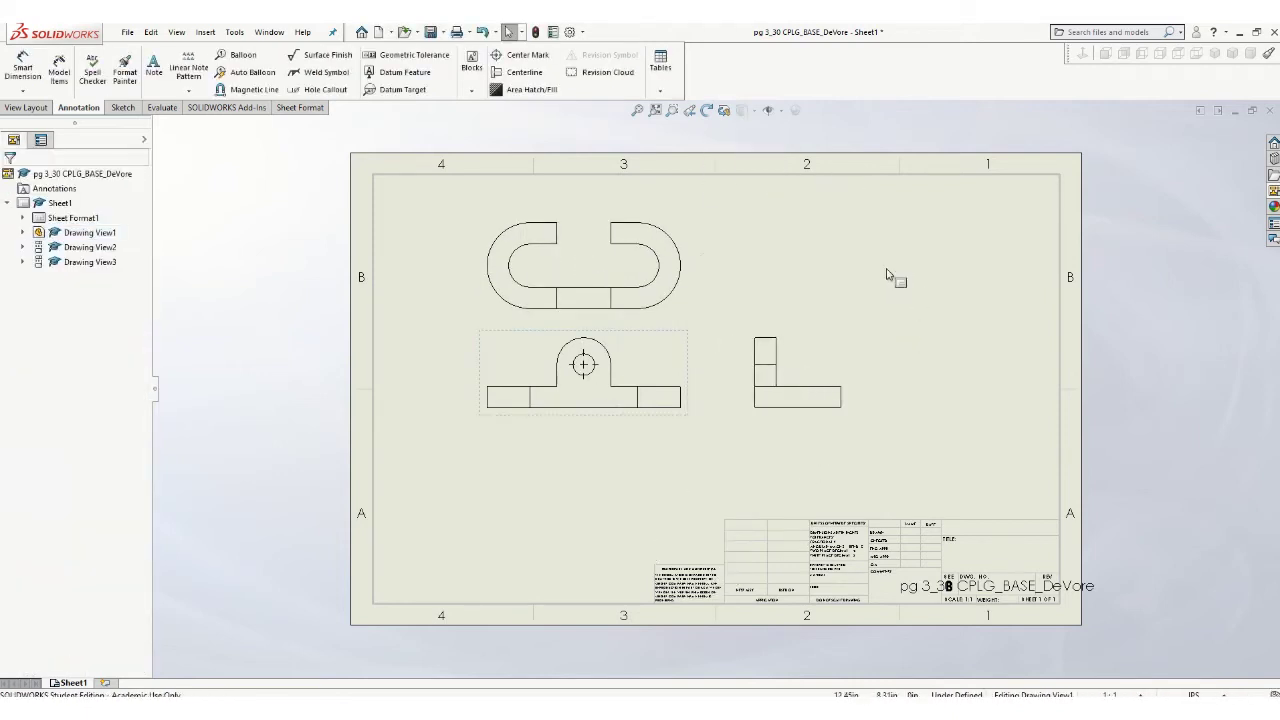
Step: Undo all three views and select *Current in the View Palette
click(482, 33)
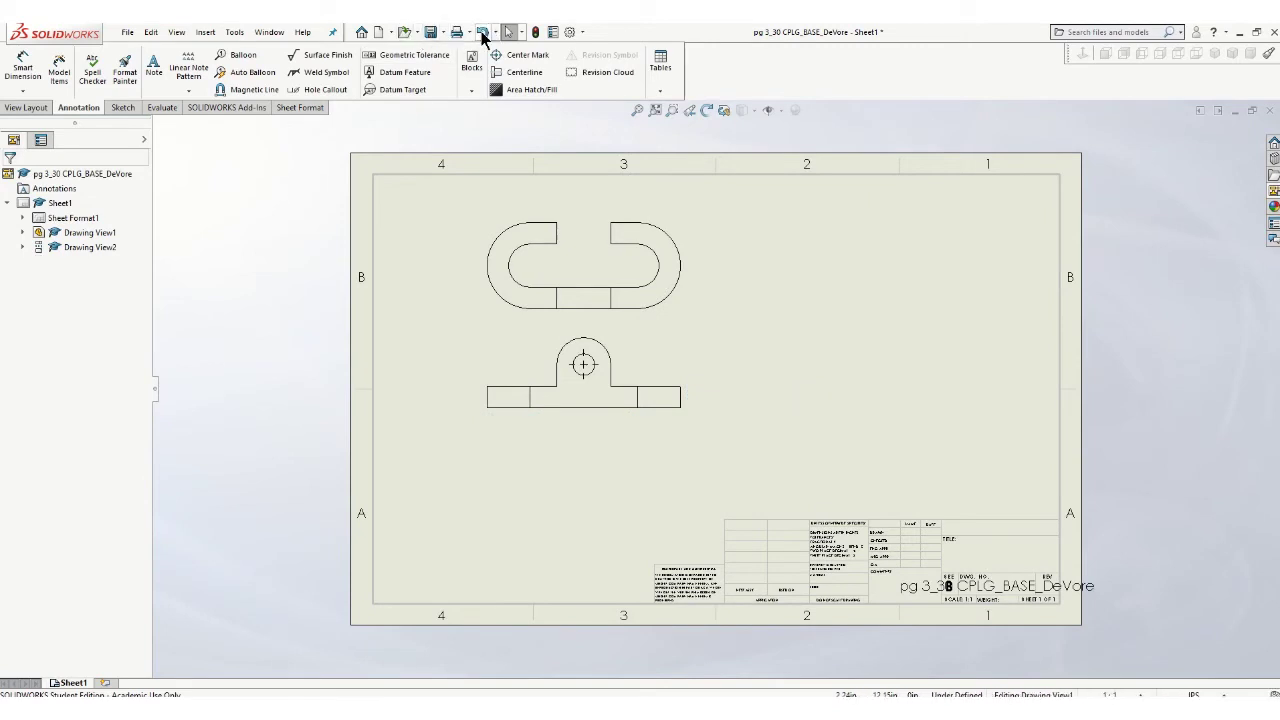
click(482, 33)
click(482, 33)
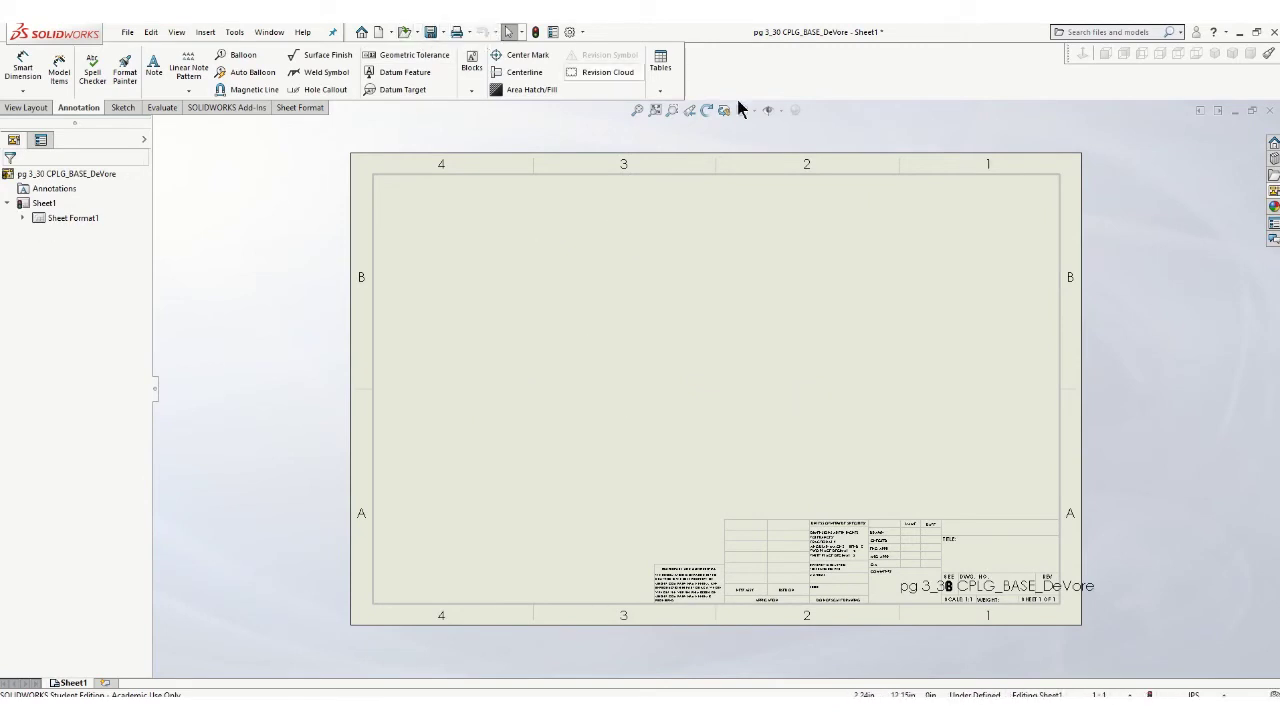
click(1273, 190)
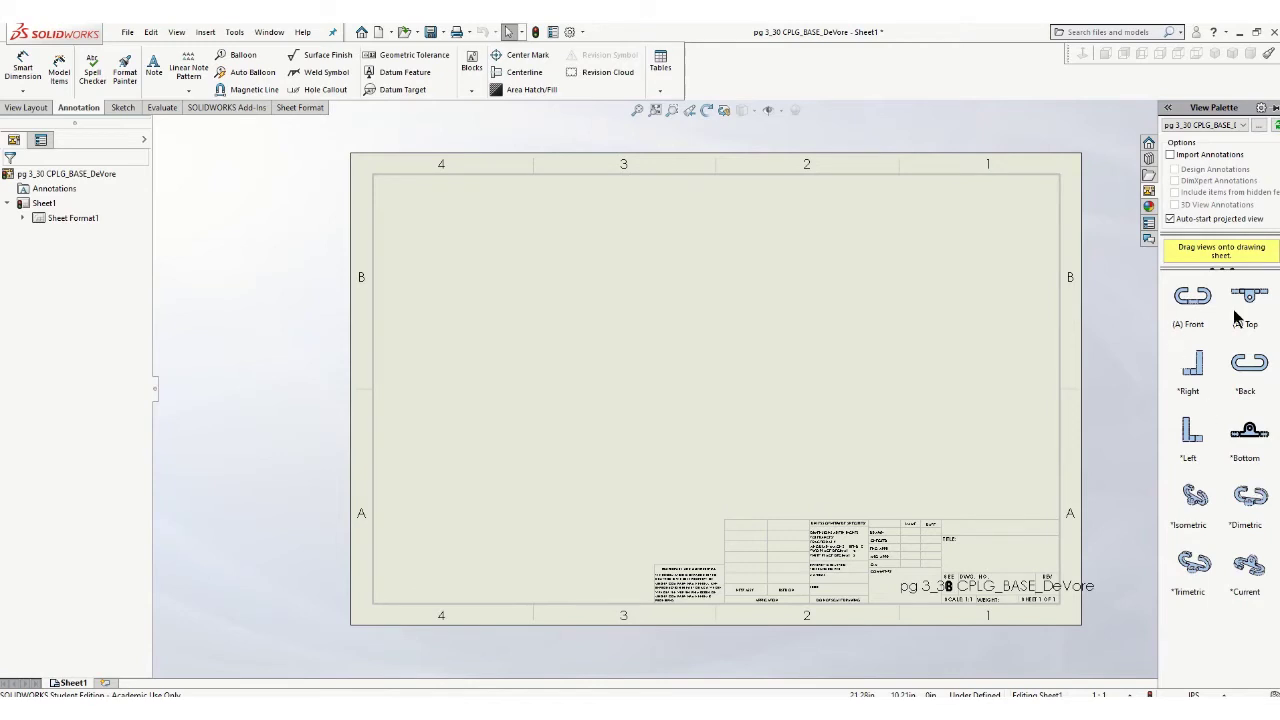
click(1257, 568)
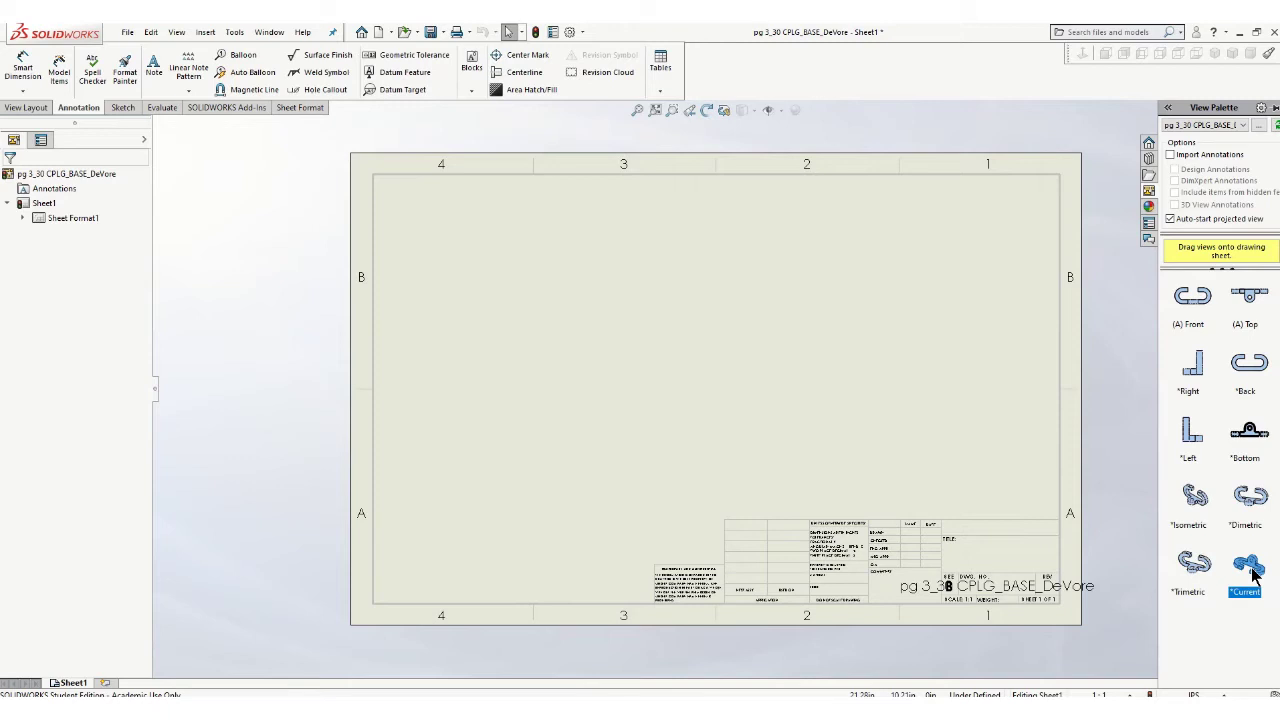
Step: Set the coupling base part window to Front orientation, then return to the drawing
mouse_move(604, 710)
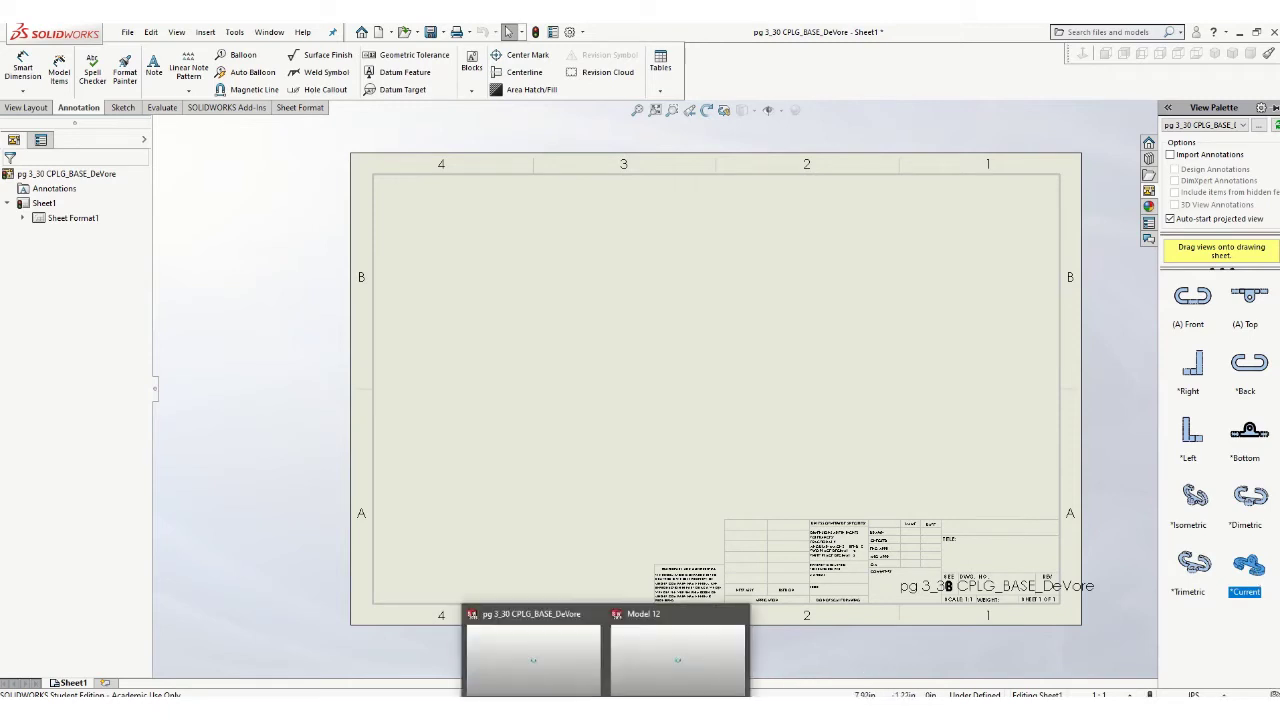
click(557, 676)
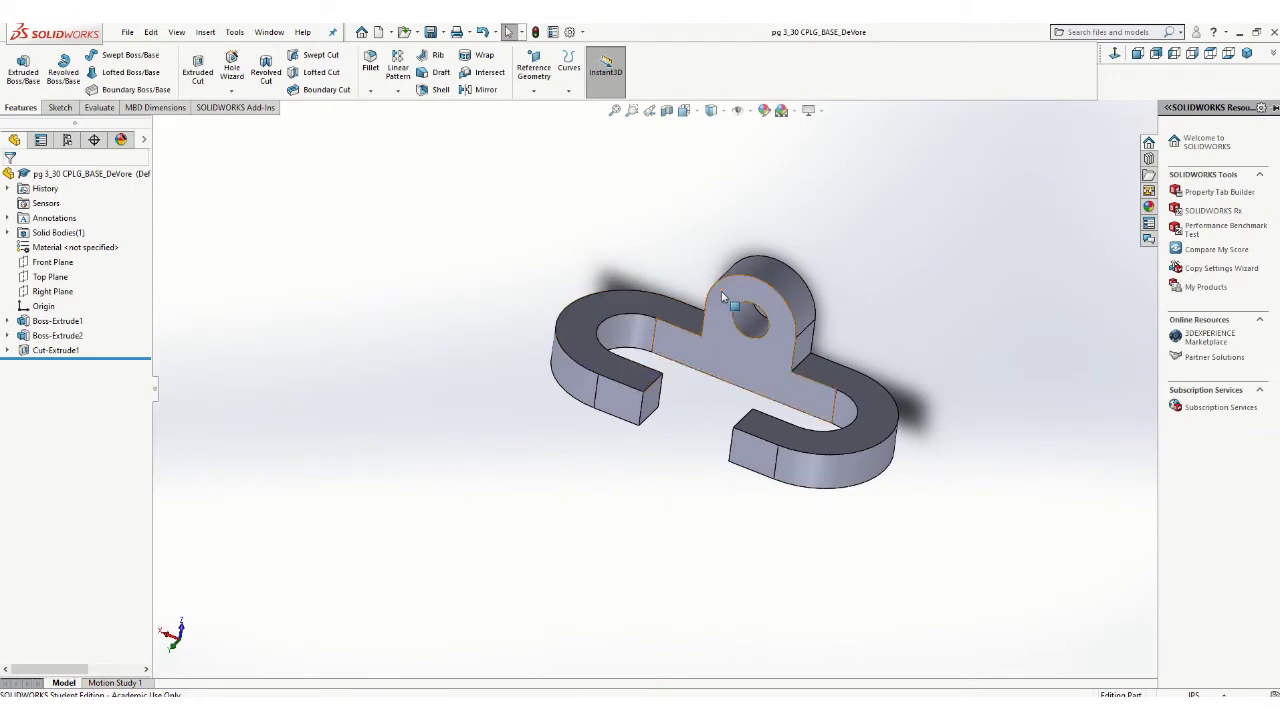
middle_drag(743, 351, 772, 340)
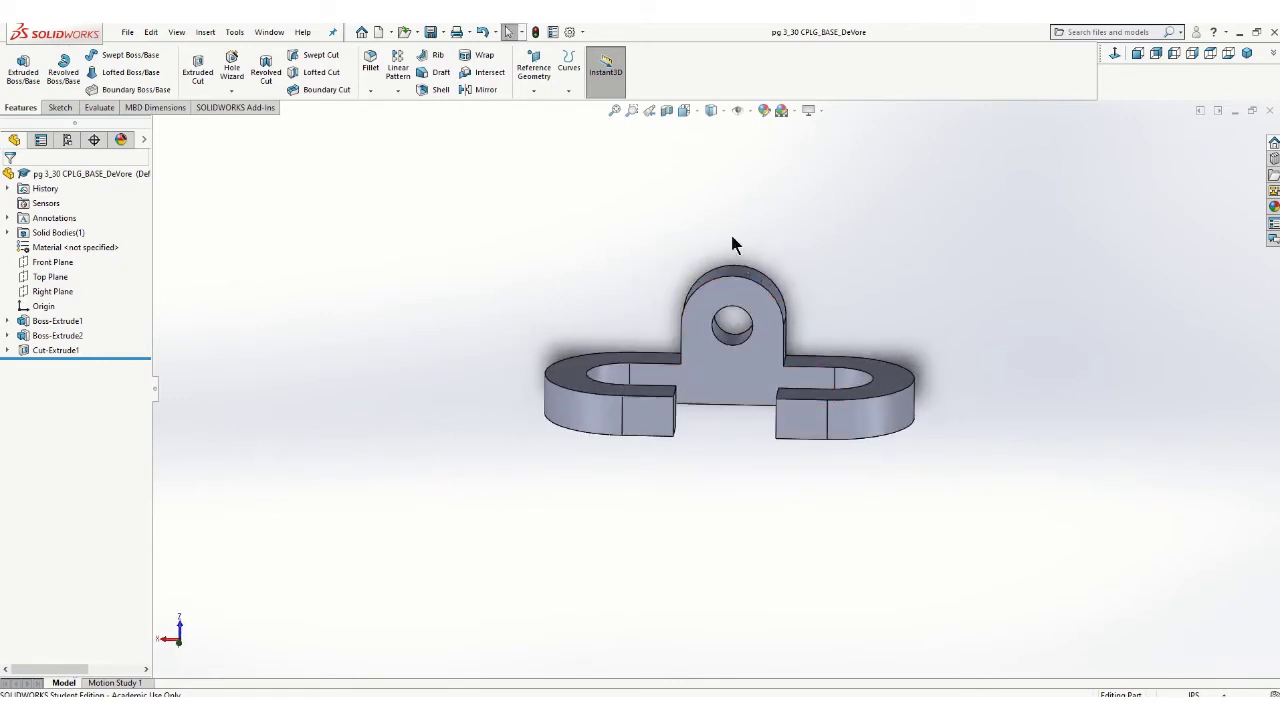
click(694, 114)
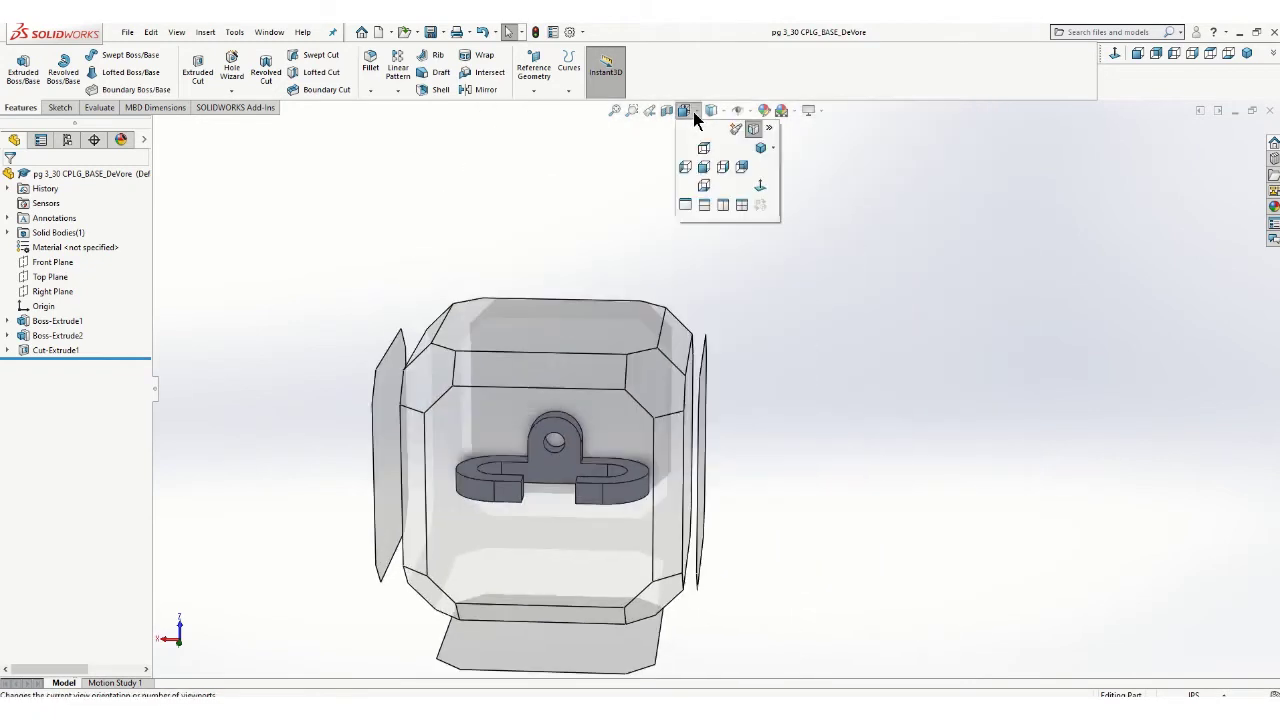
click(563, 447)
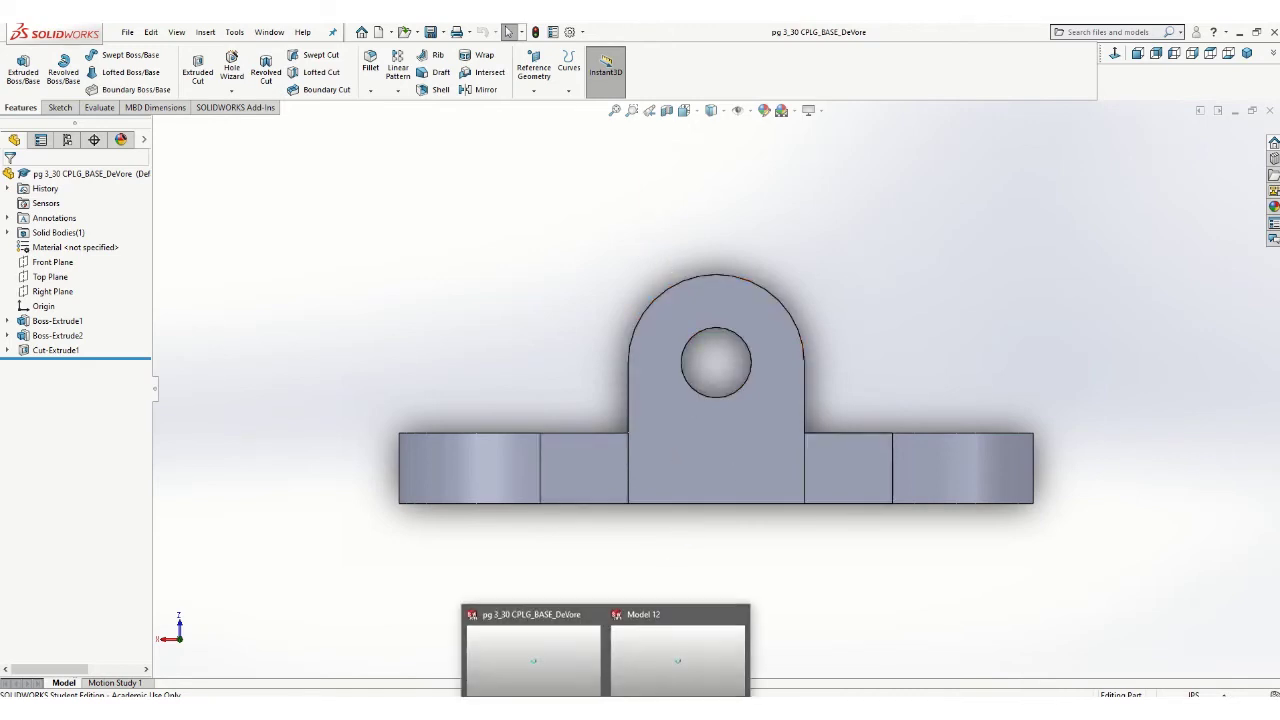
mouse_move(638, 688)
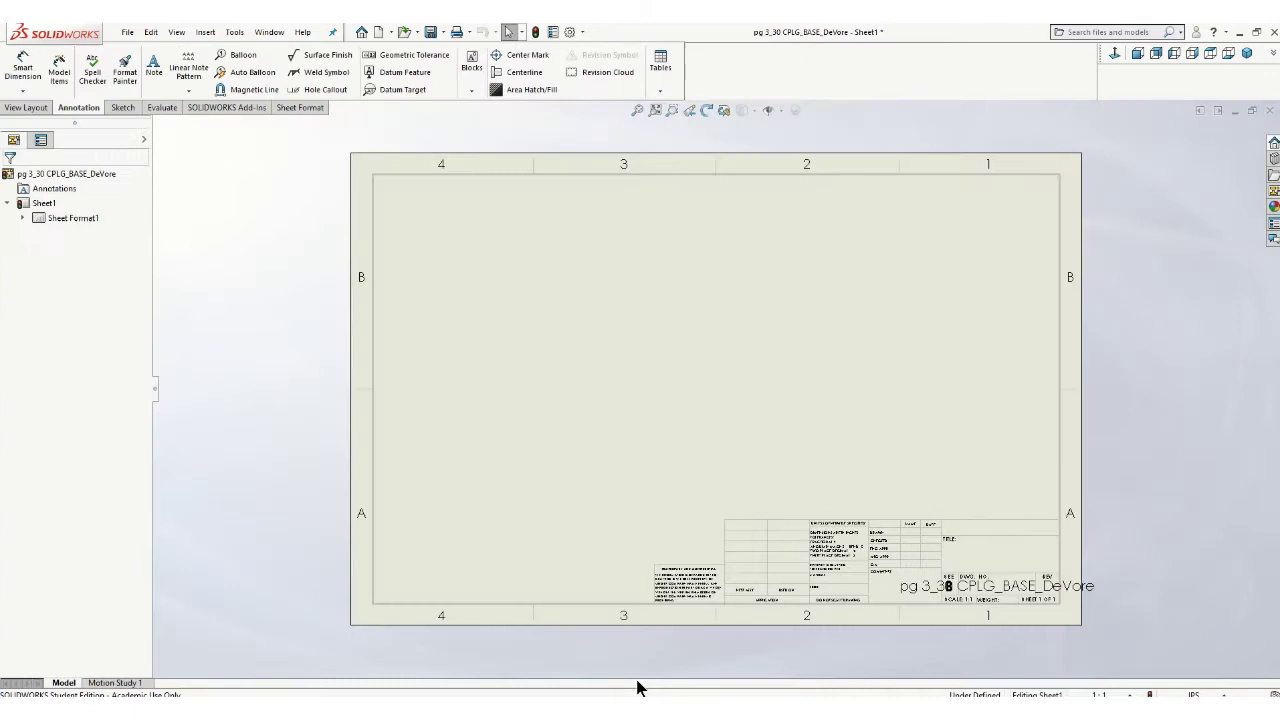
Step: Refresh the View Palette and place front, top, right and isometric views, isometric at upper right
click(1271, 192)
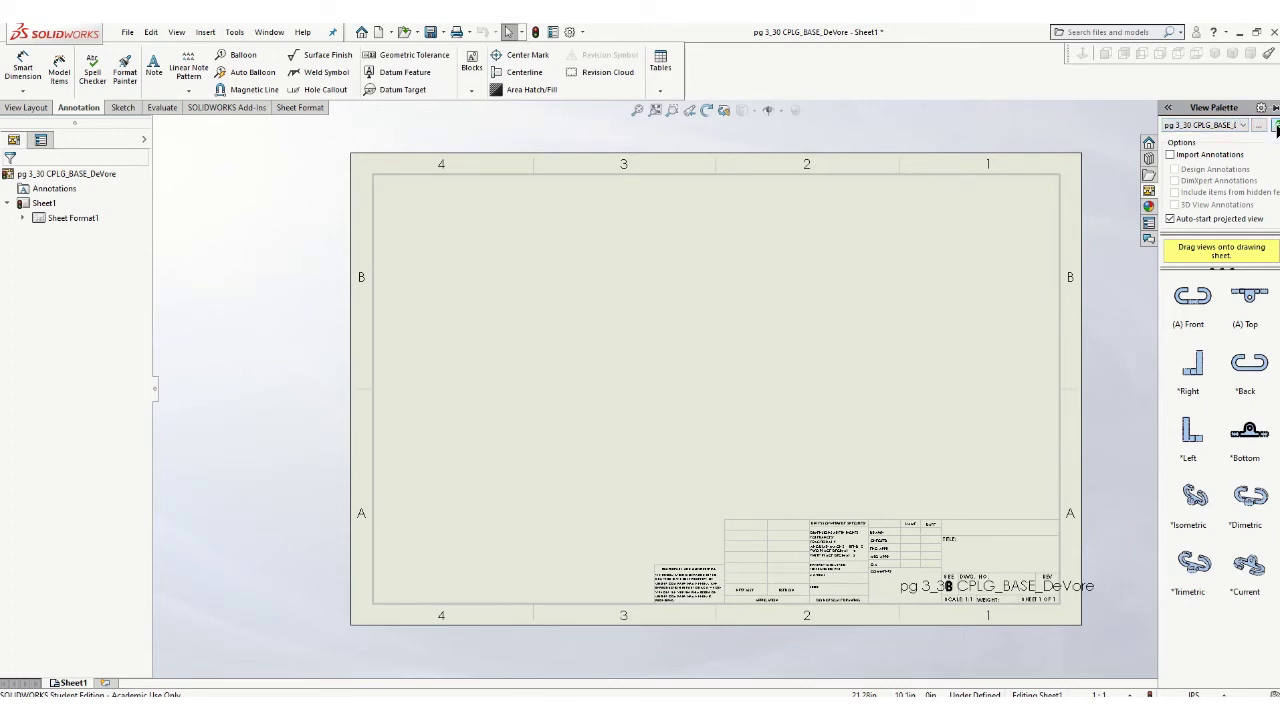
click(1276, 127)
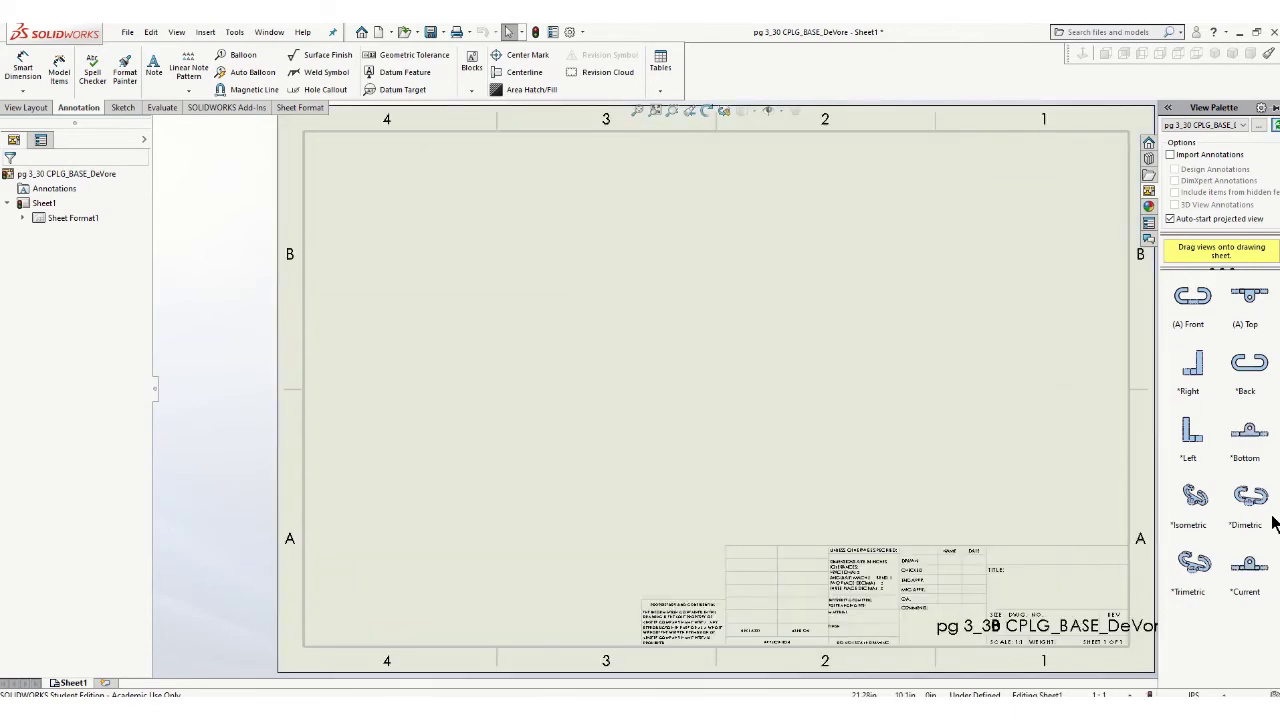
mouse_move(1258, 575)
mouse_down()
mouse_move(1230, 590)
mouse_move(980, 505)
mouse_move(565, 430)
mouse_up()
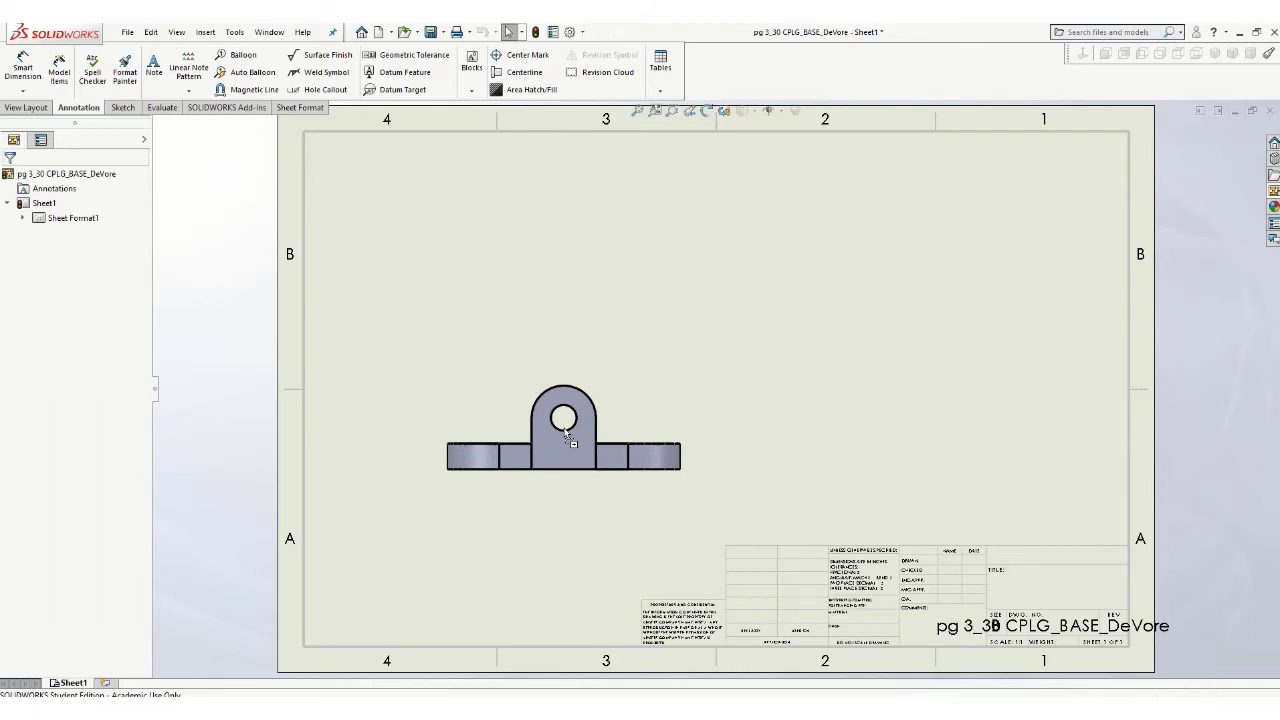
click(574, 279)
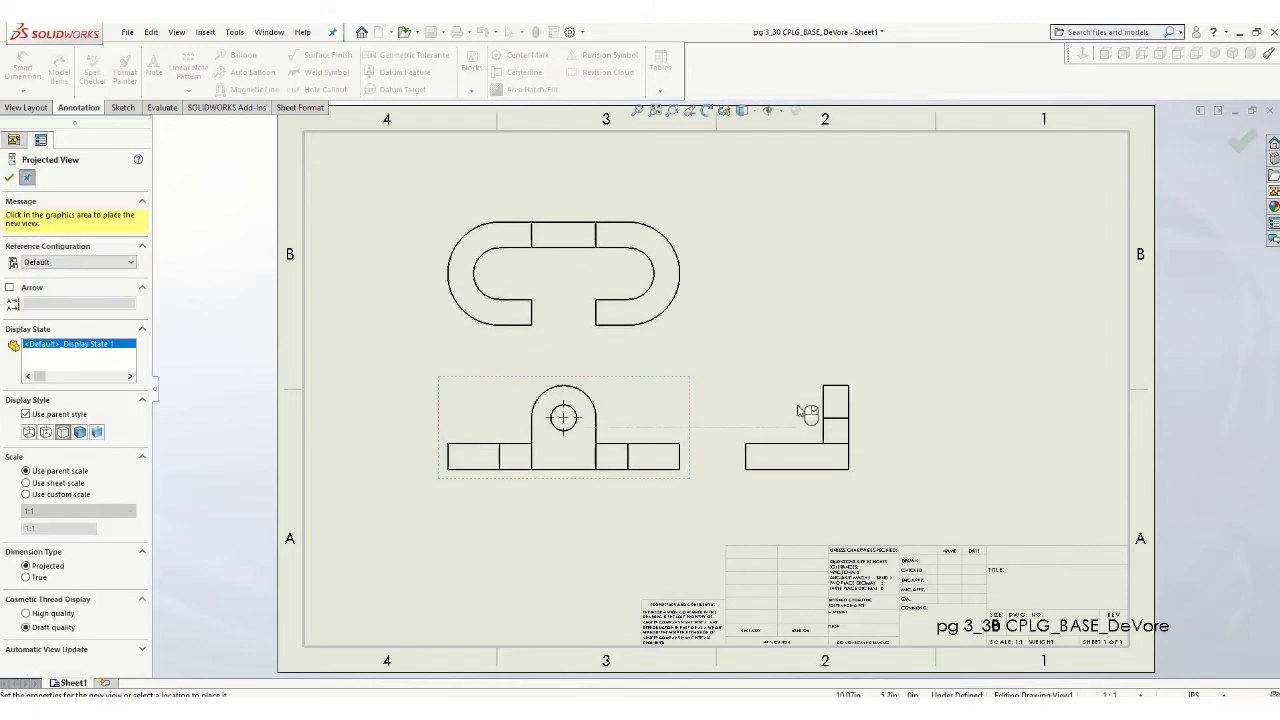
click(820, 410)
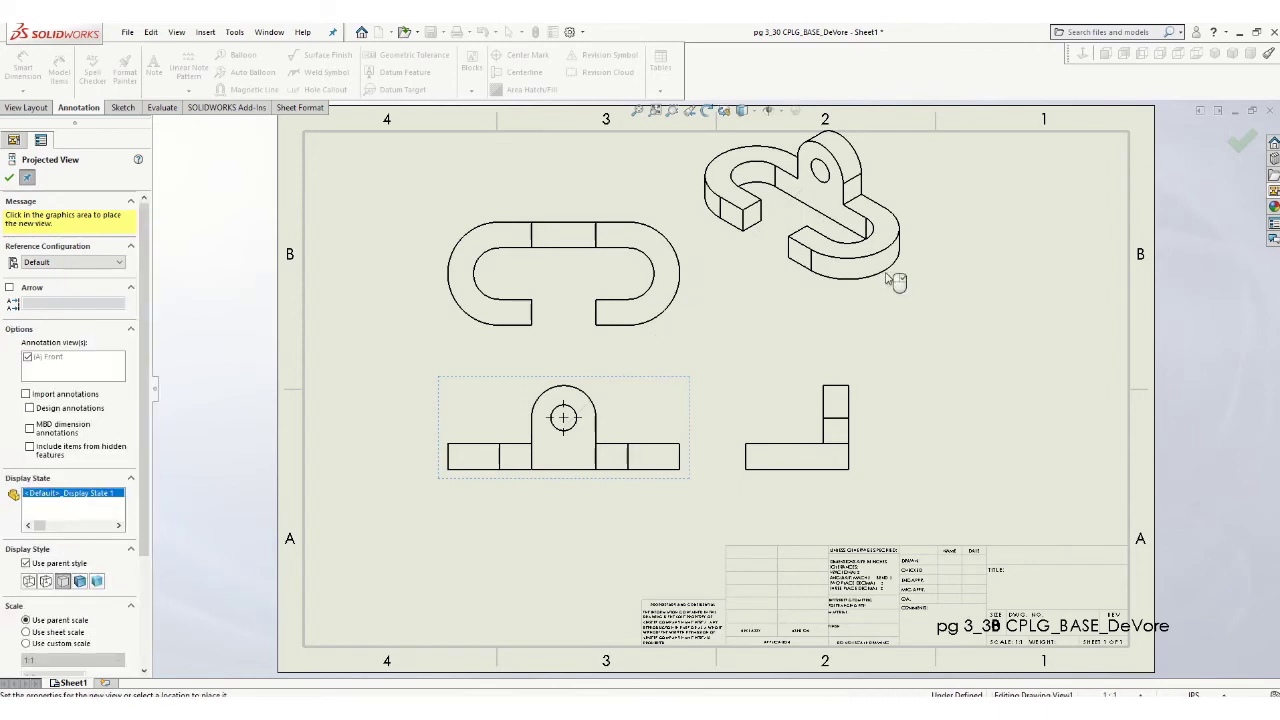
click(887, 277)
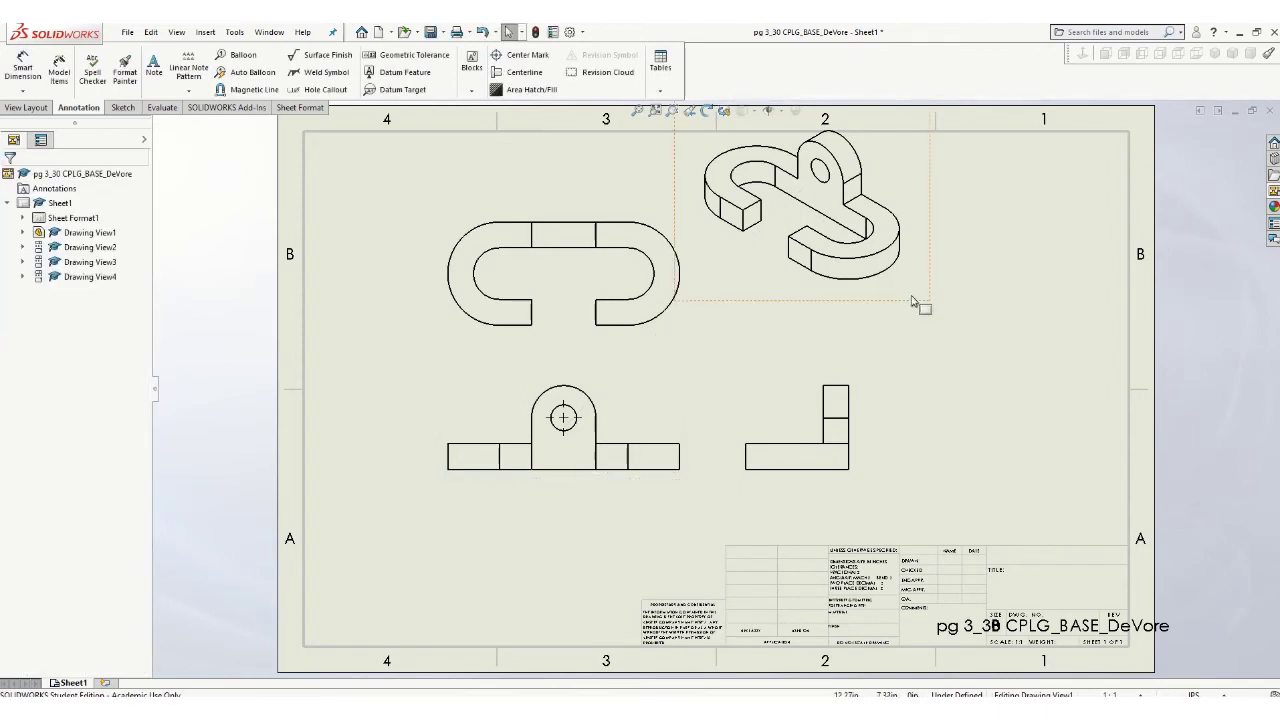
mouse_move(940, 315)
mouse_down()
mouse_move(1054, 346)
mouse_move(1142, 346)
mouse_up()
click(398, 586)
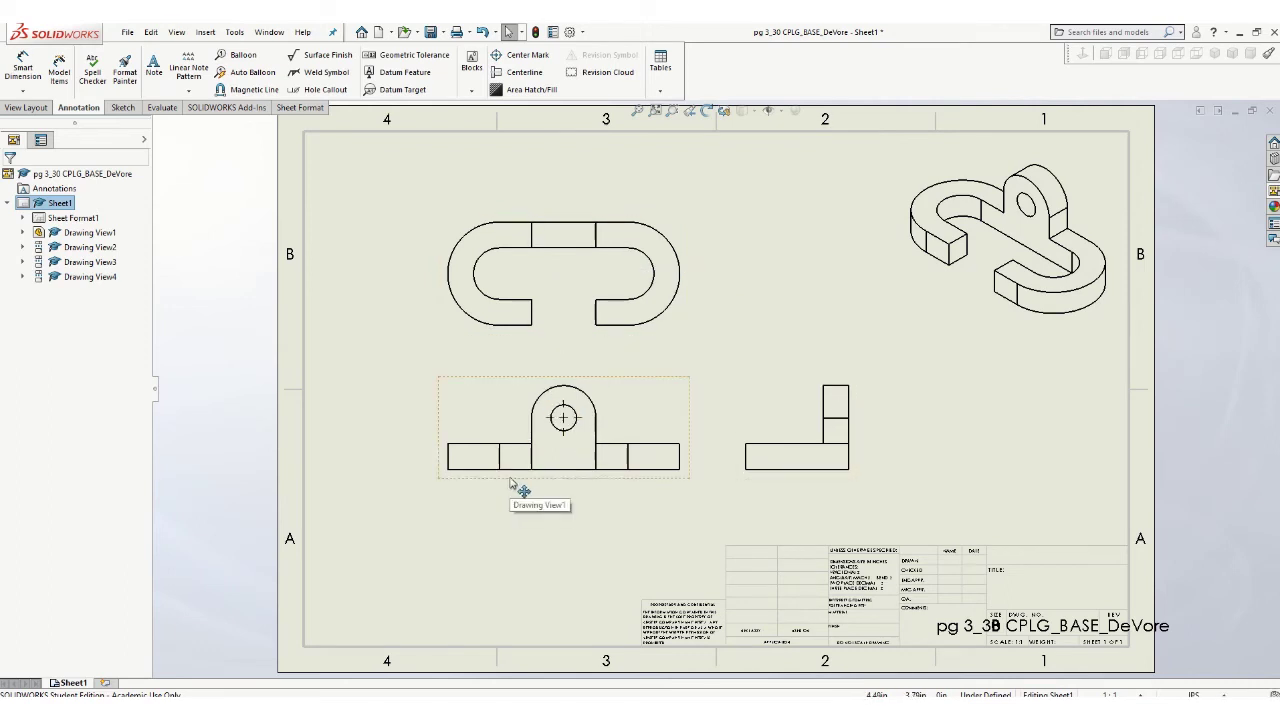
Step: Set the front view's display style to Hidden Lines Visible
click(510, 483)
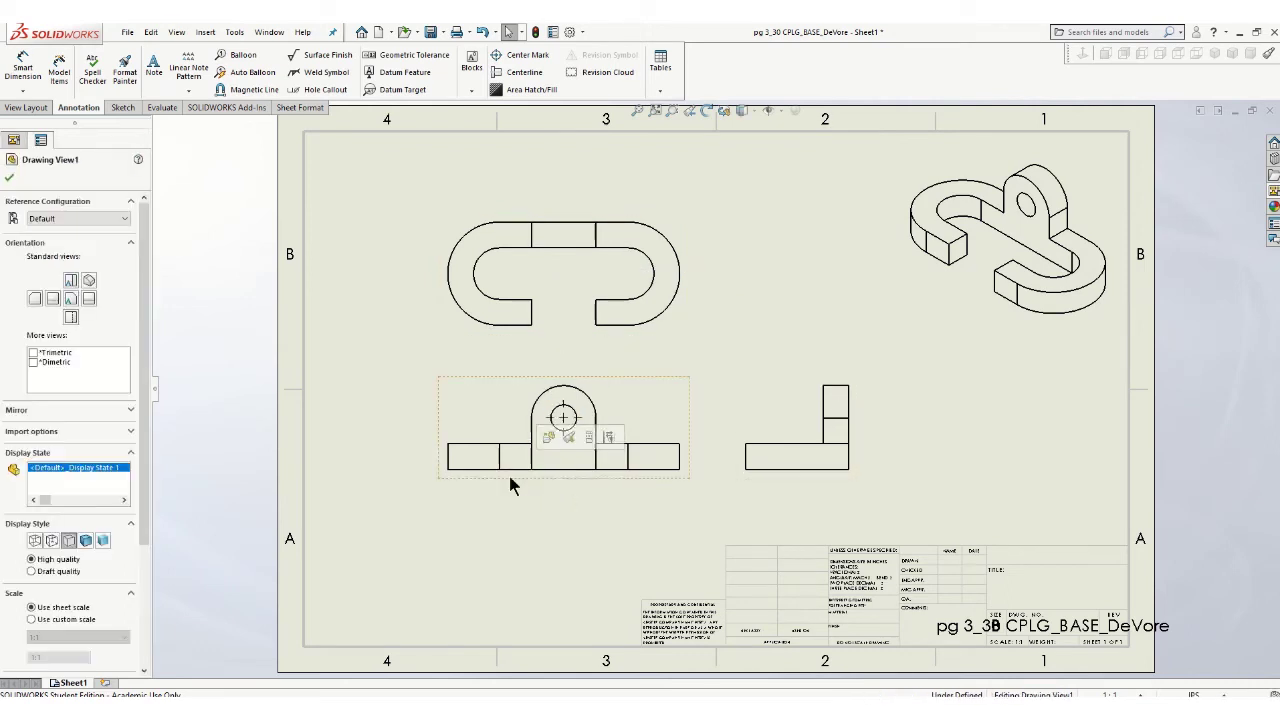
click(51, 541)
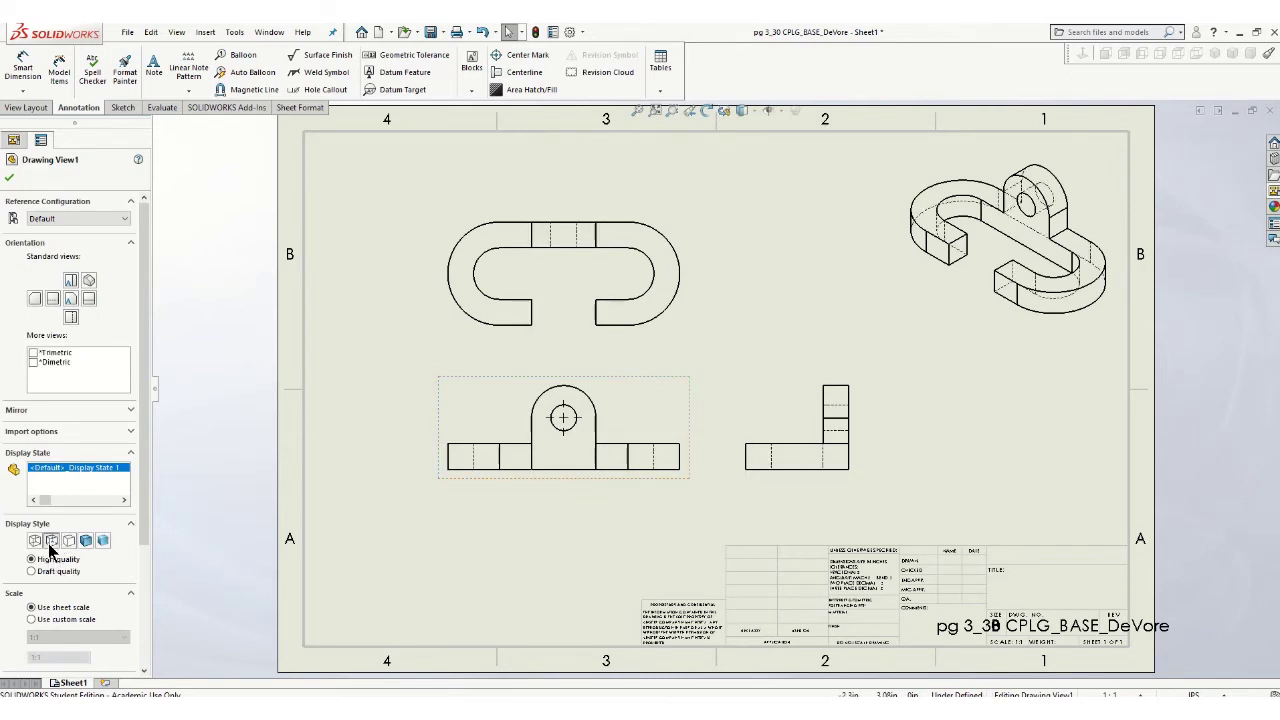
click(9, 178)
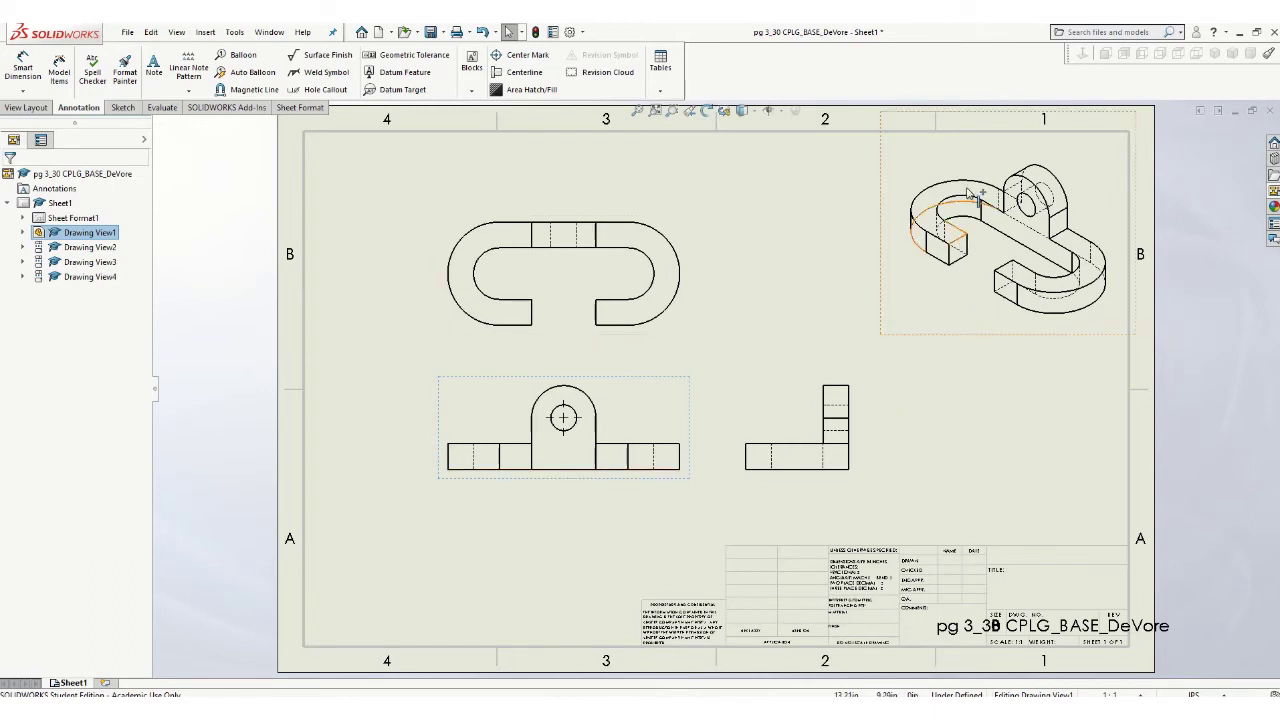
Step: Set the isometric view's display style to Hidden Lines Removed
click(992, 330)
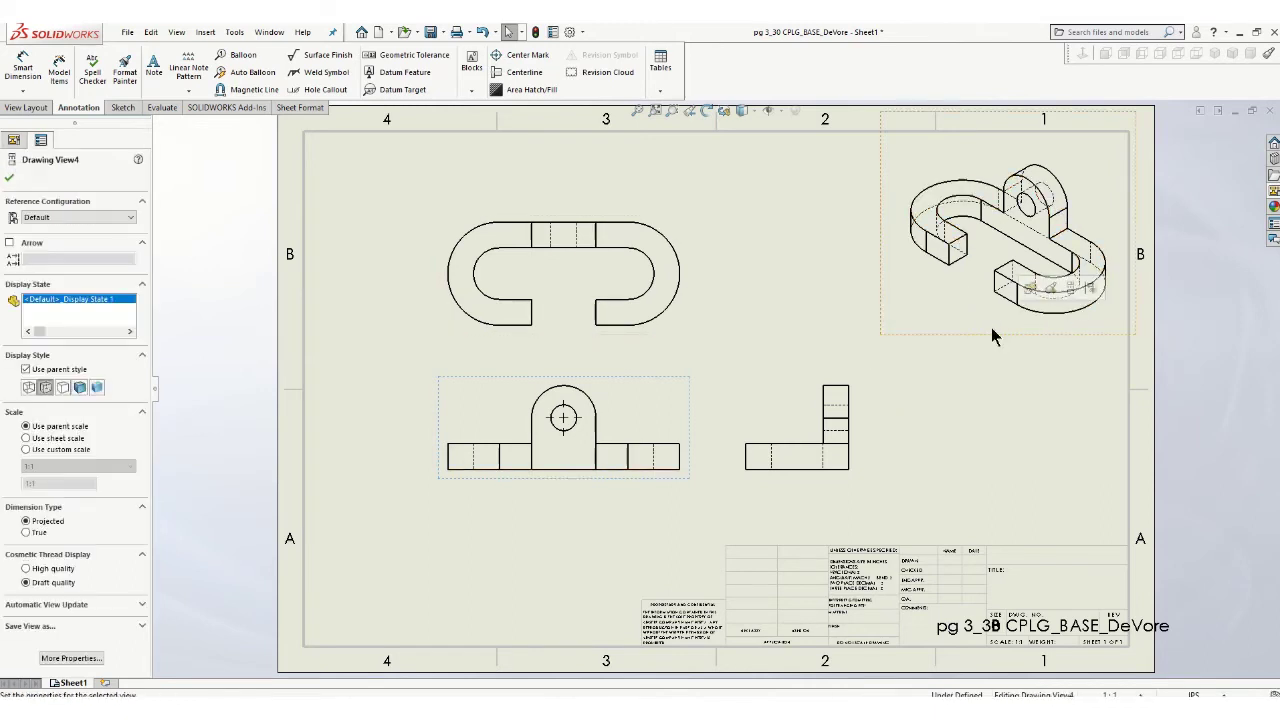
click(63, 388)
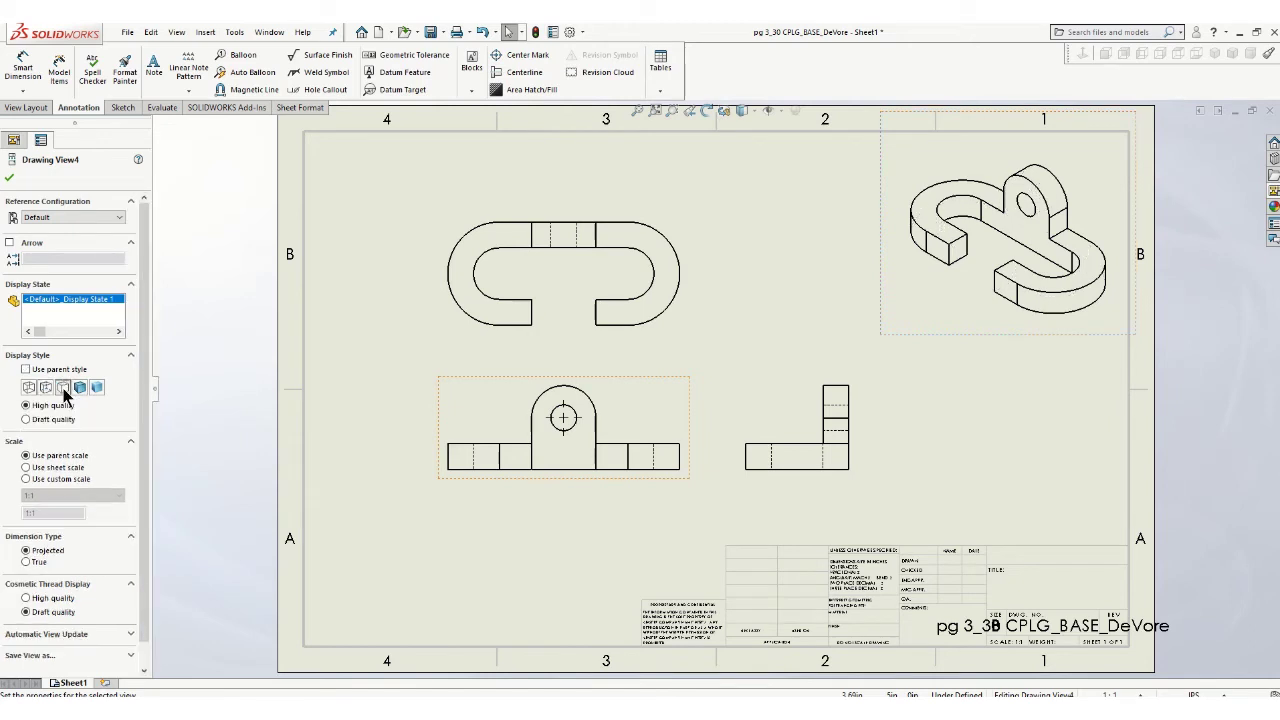
click(8, 180)
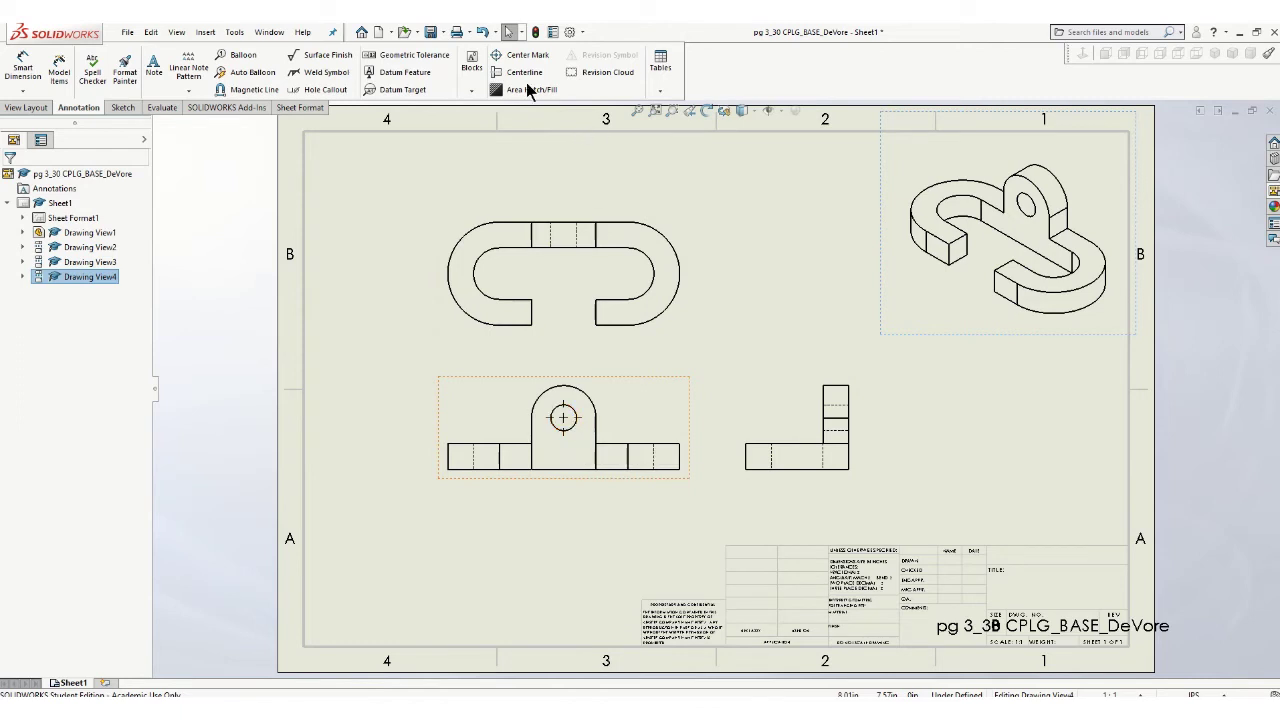
Step: Add a centerline between the hidden hole edges in the top view
click(522, 72)
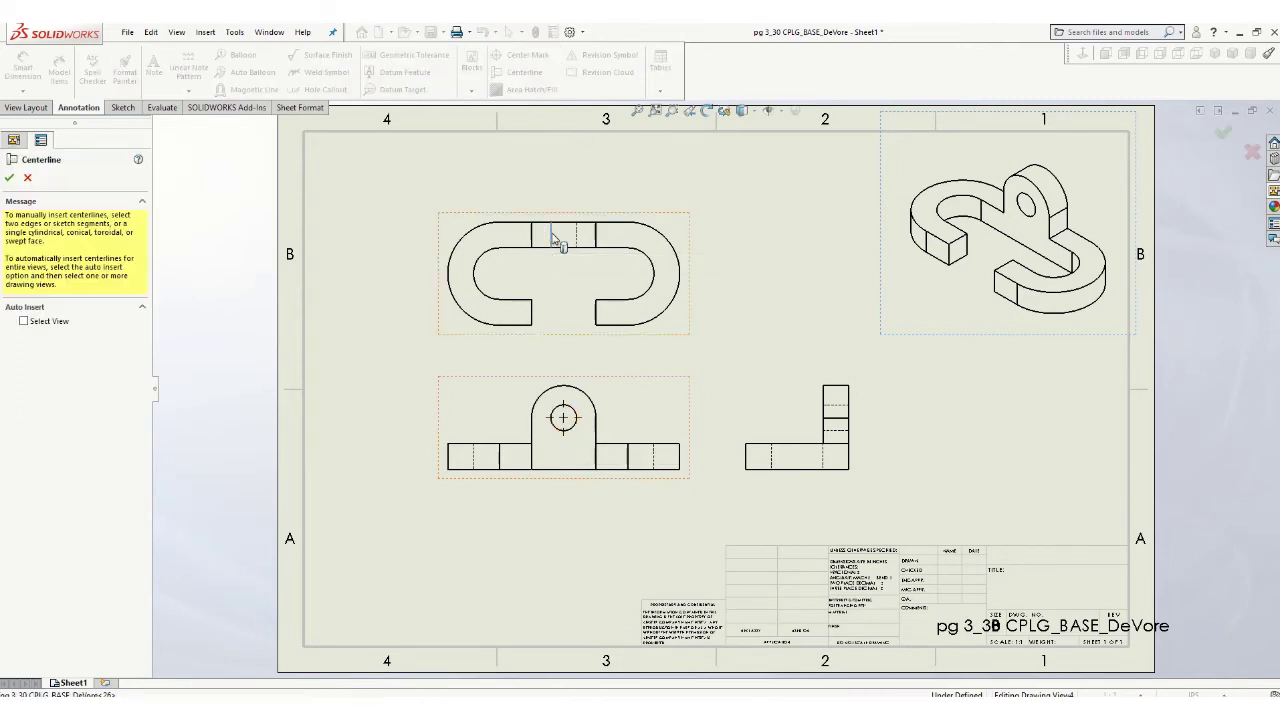
click(557, 240)
click(580, 242)
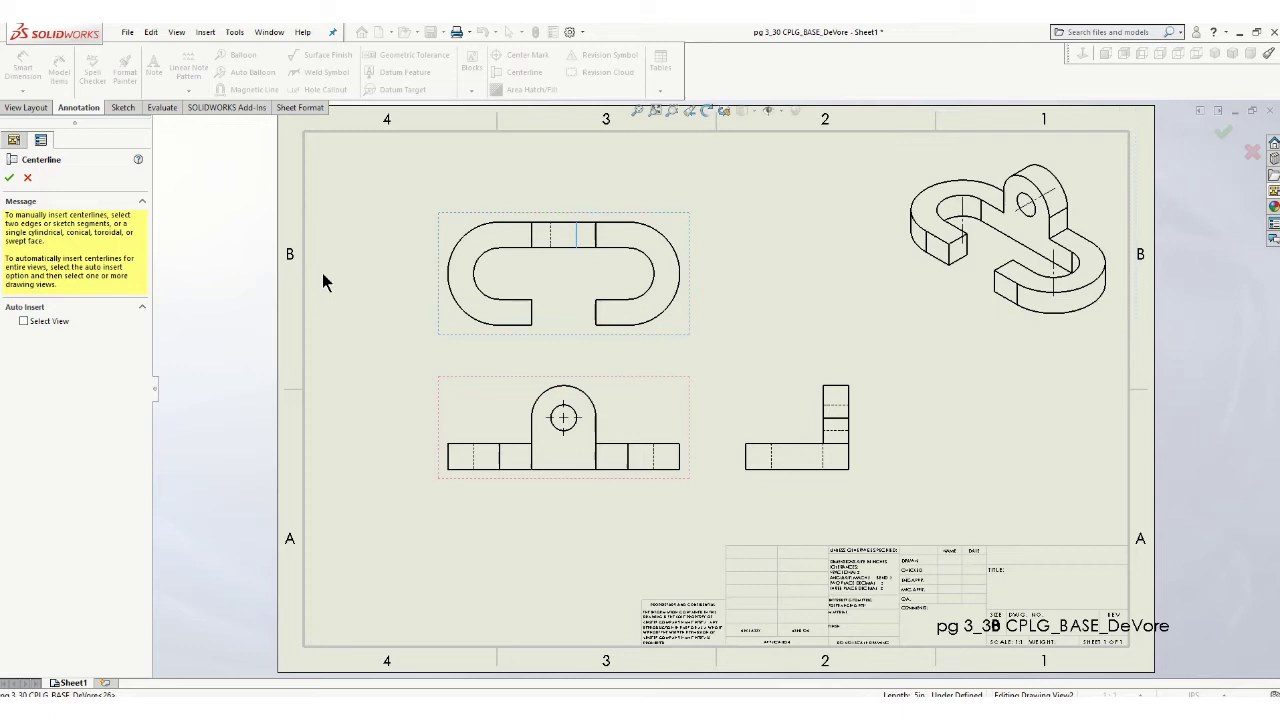
click(28, 177)
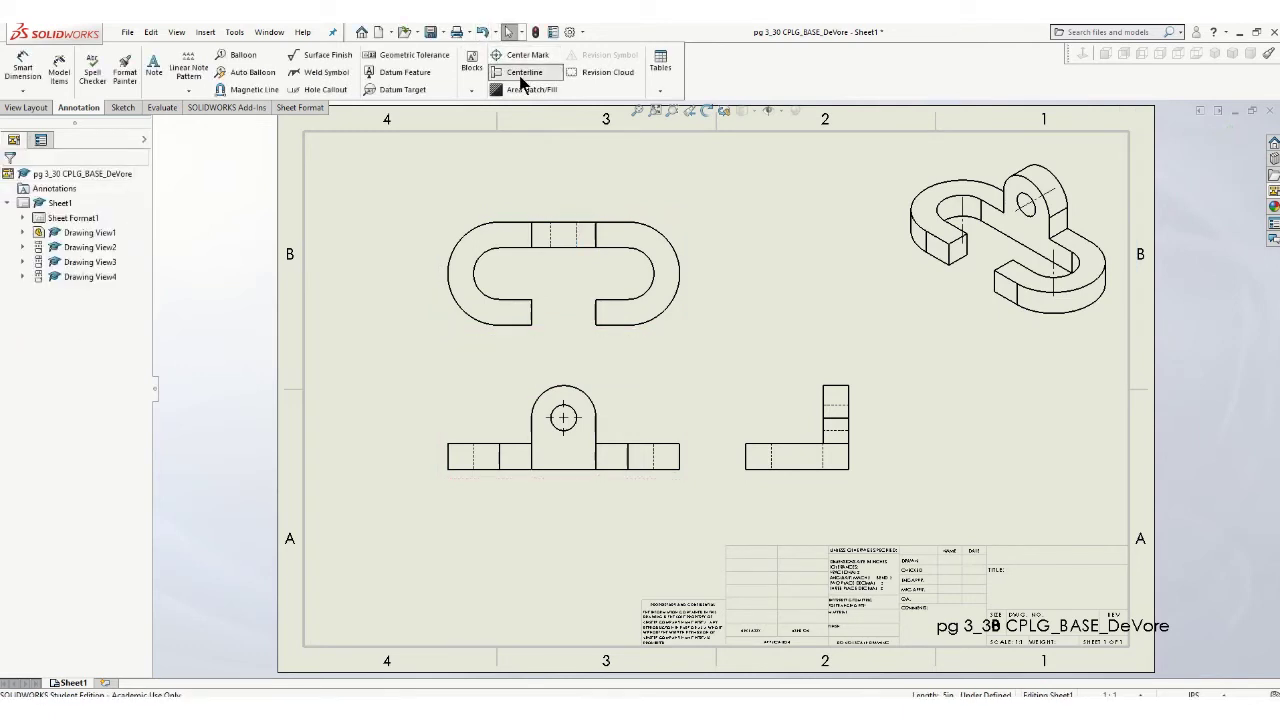
Step: Re-add the top-view centerline and add horizontal and vertical centerlines in the right-side view
click(520, 72)
click(550, 240)
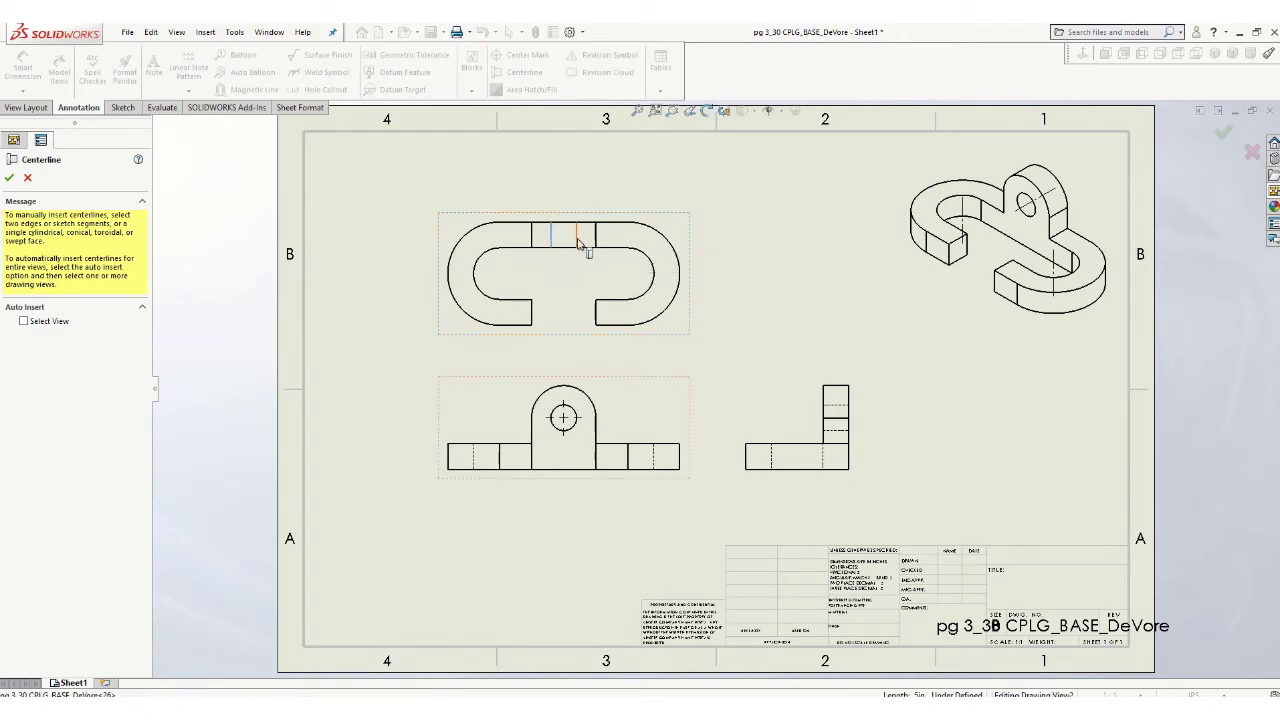
click(577, 240)
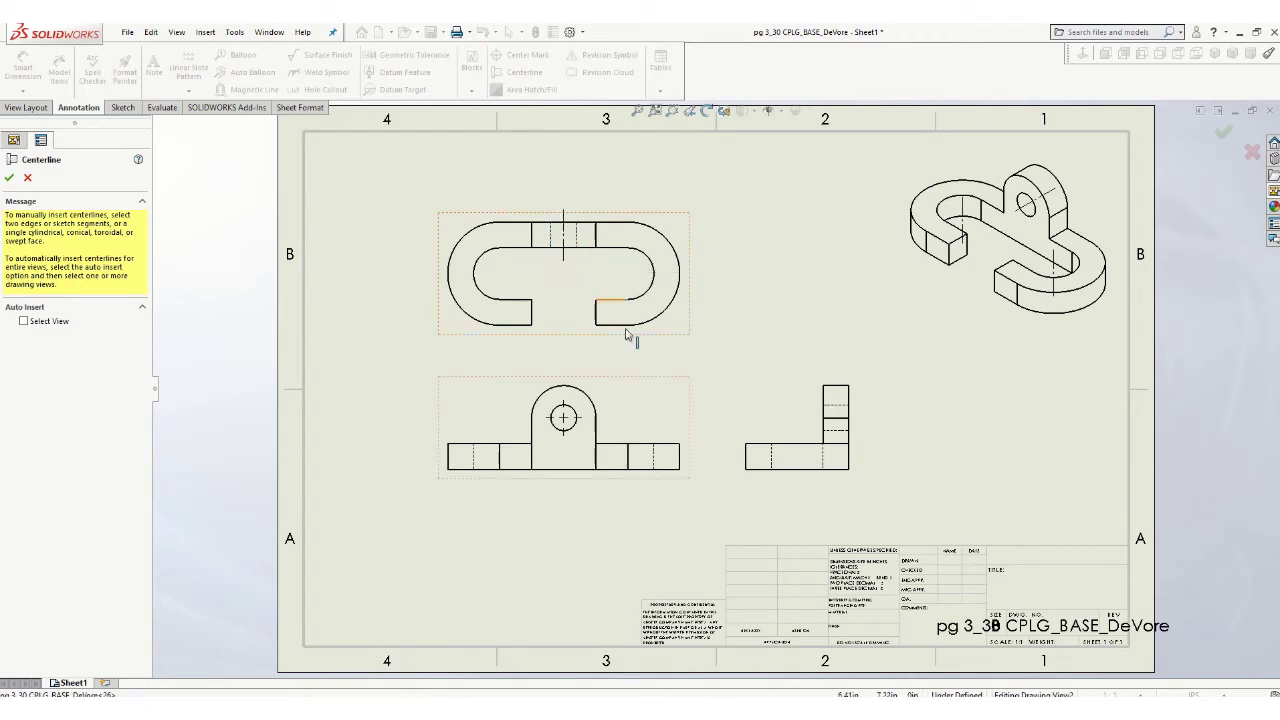
click(834, 409)
click(835, 430)
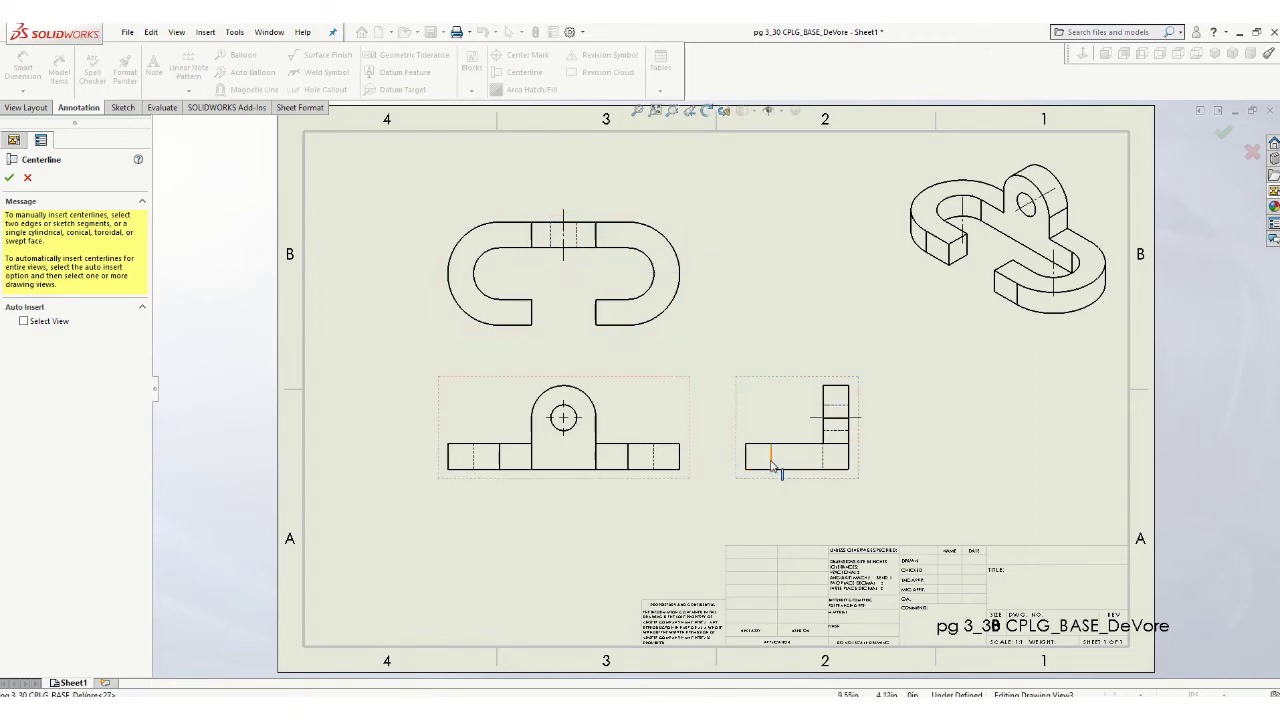
click(771, 458)
click(823, 463)
scroll(887, 445, down, 5)
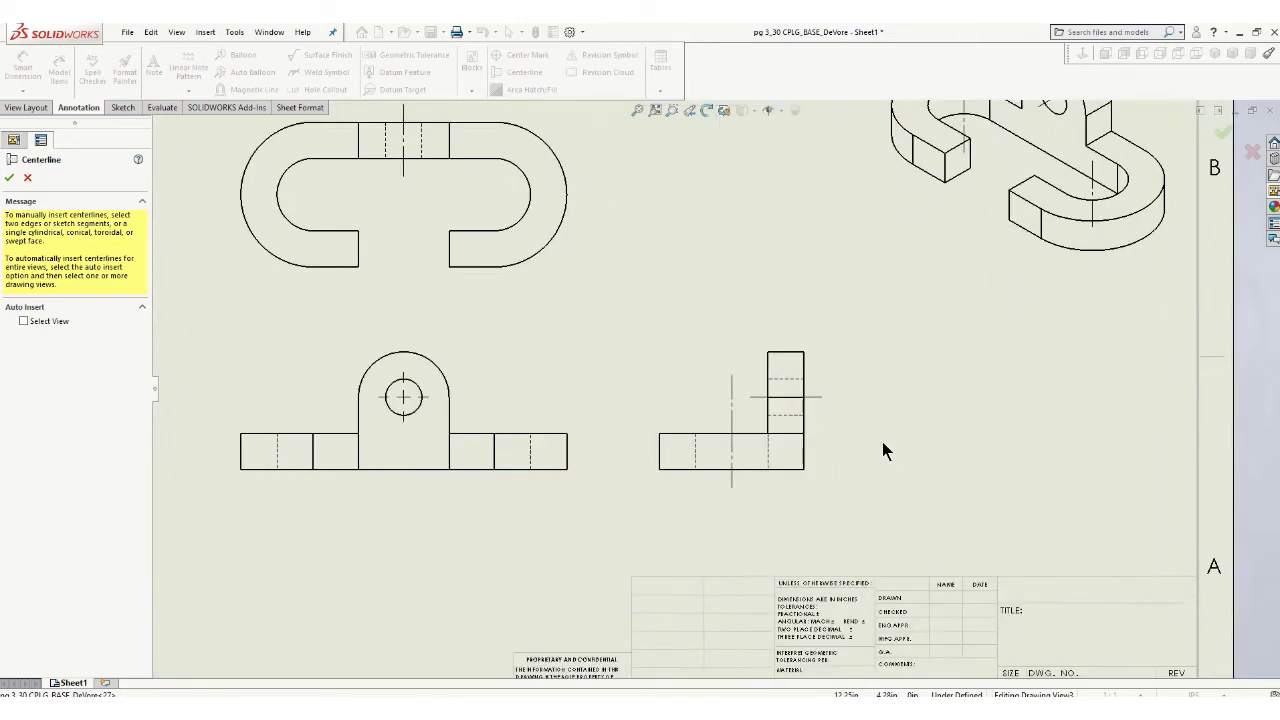
scroll(714, 380, up, 5)
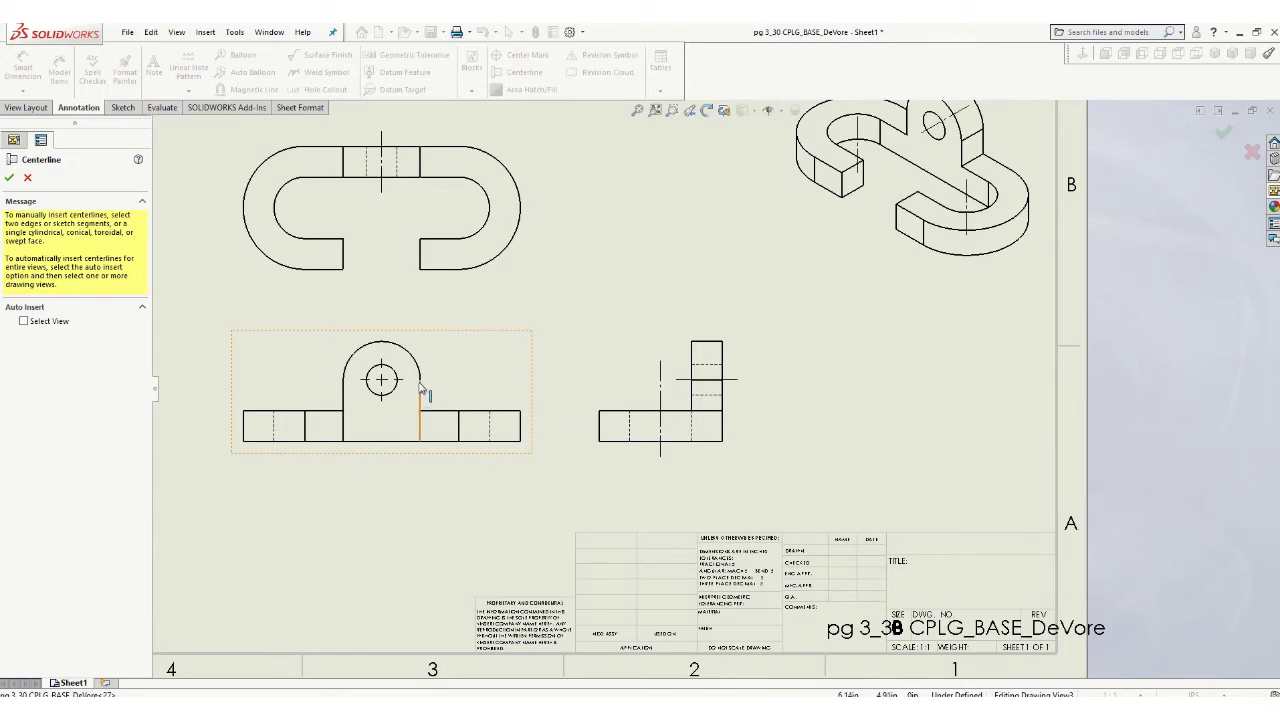
Step: Finish the Centerline tool and undo the right-side view's centerlines
click(700, 390)
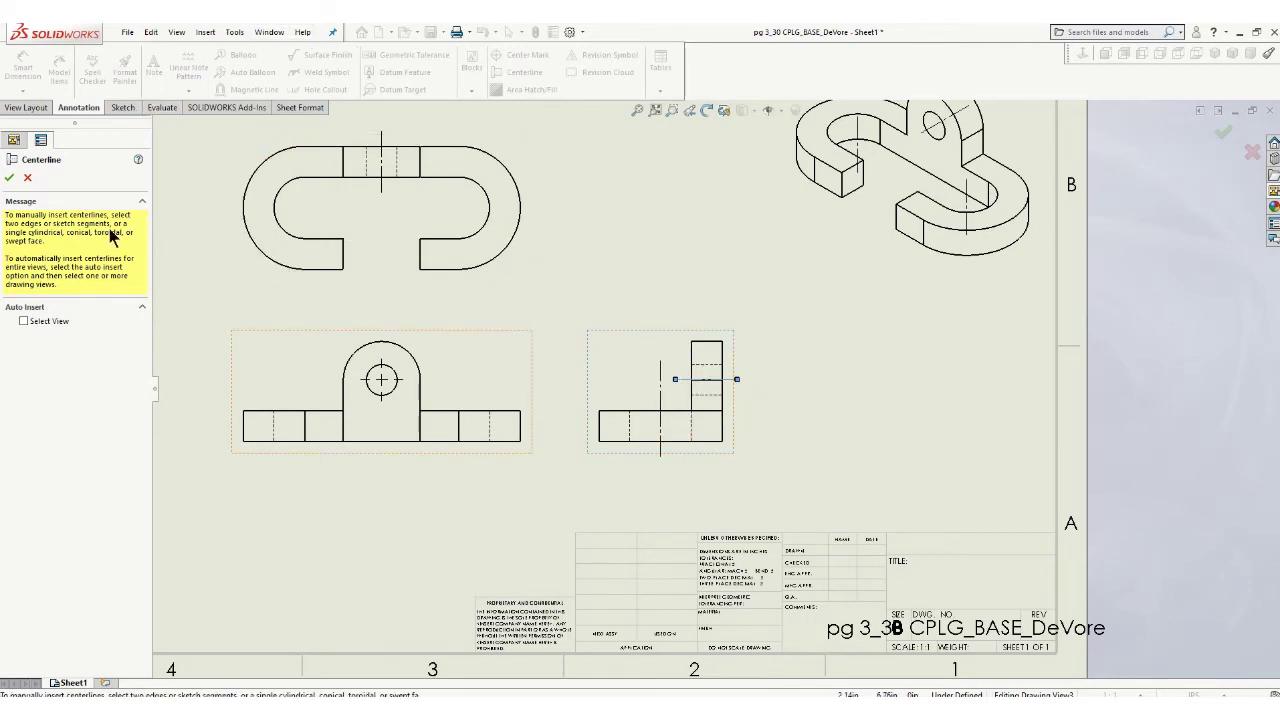
click(27, 179)
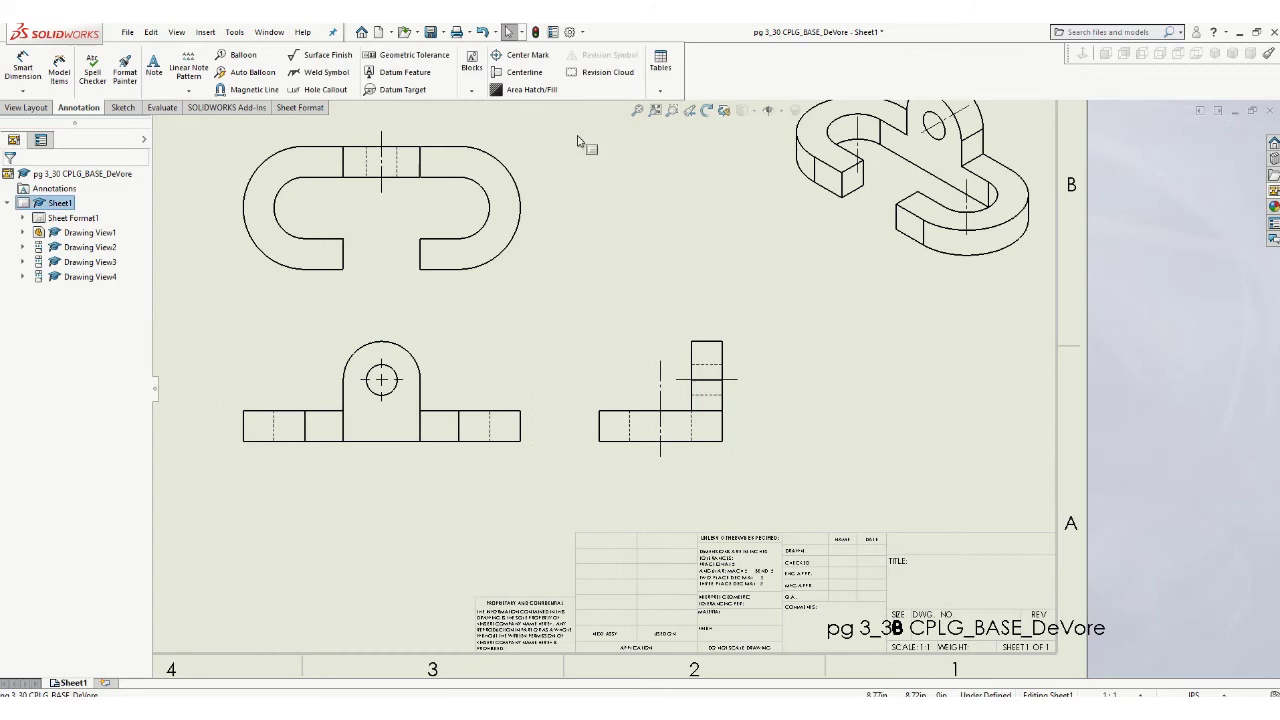
click(483, 33)
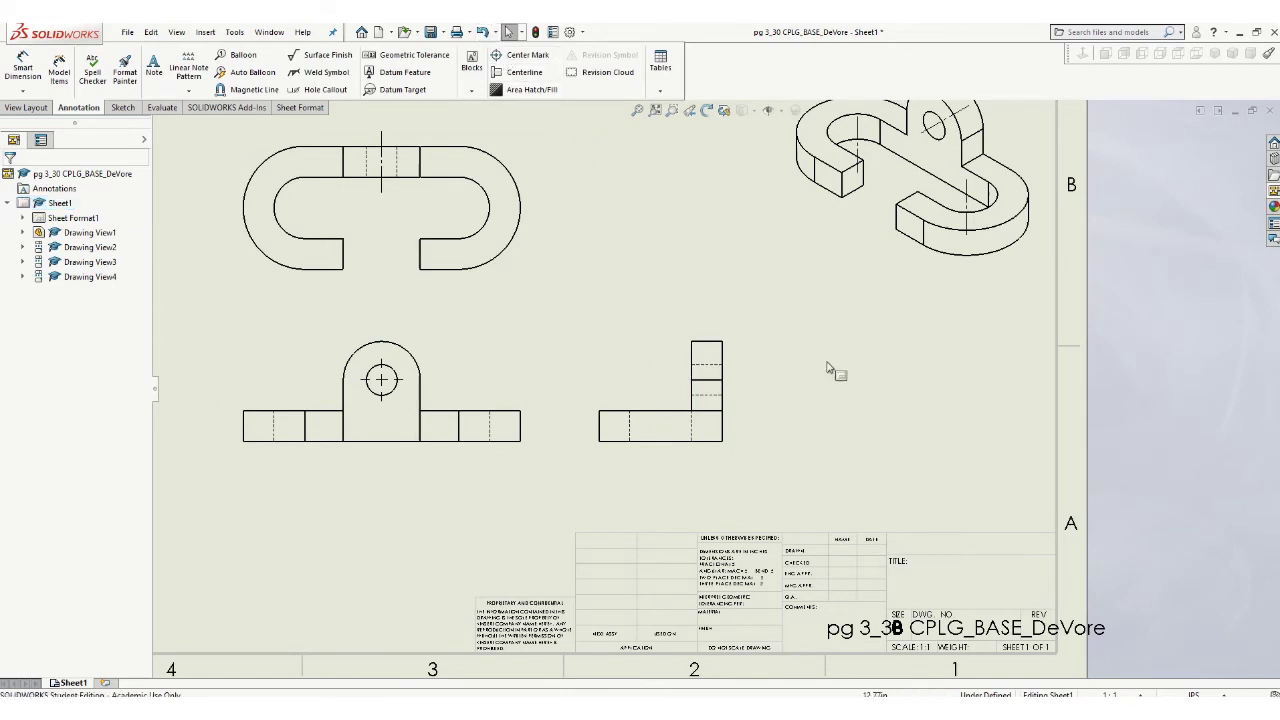
scroll(832, 362, down, 2)
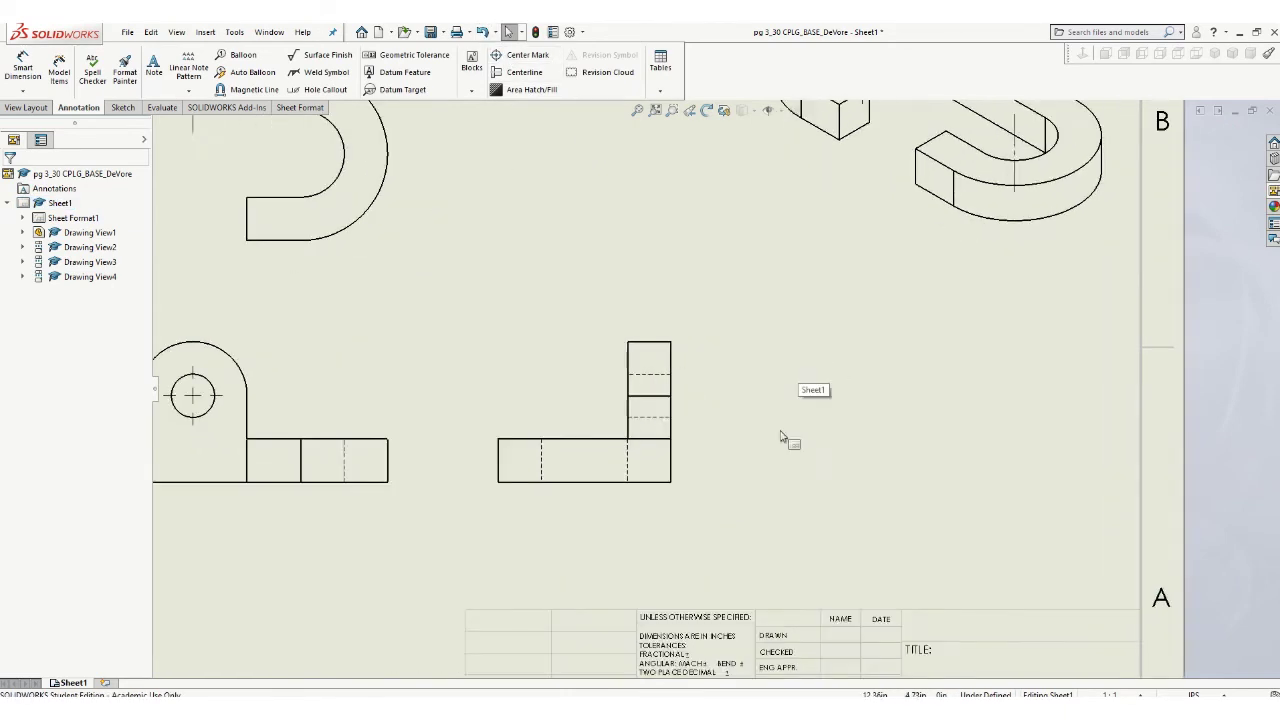
Step: Set the right-side view's tangent edges to Tangent Edges Removed
click(655, 400)
right_click(654, 398)
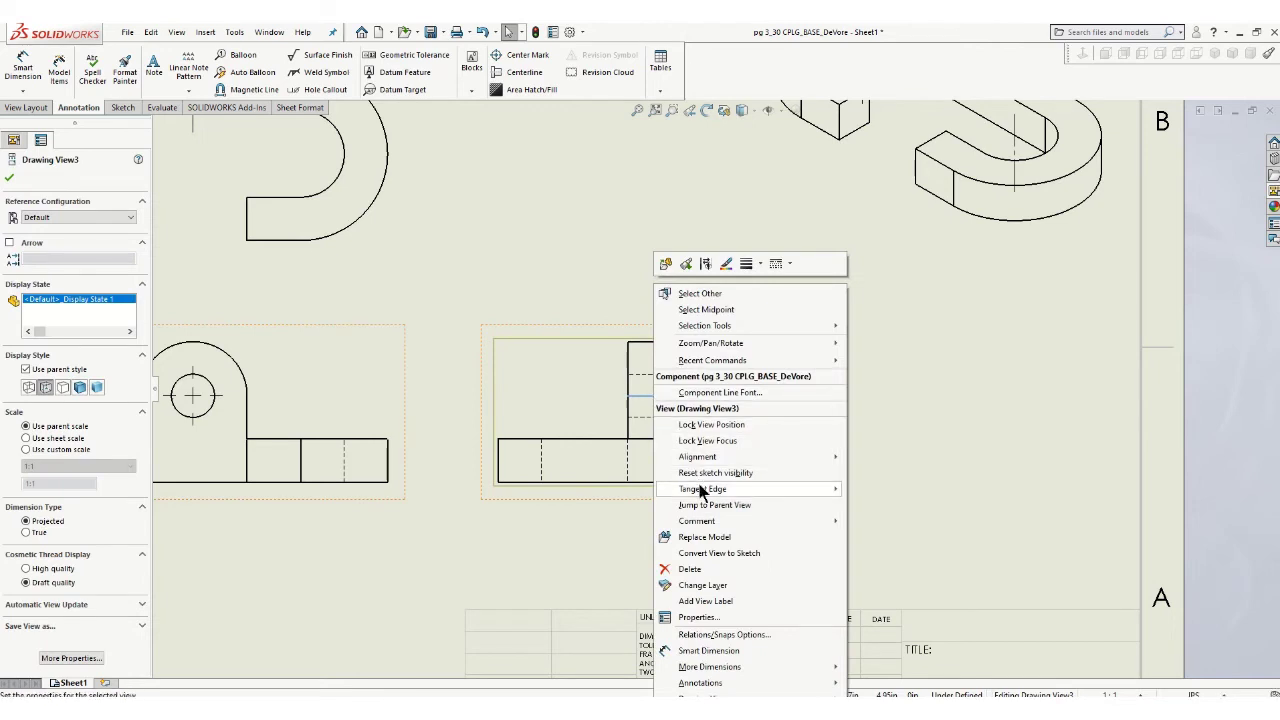
mouse_move(702, 491)
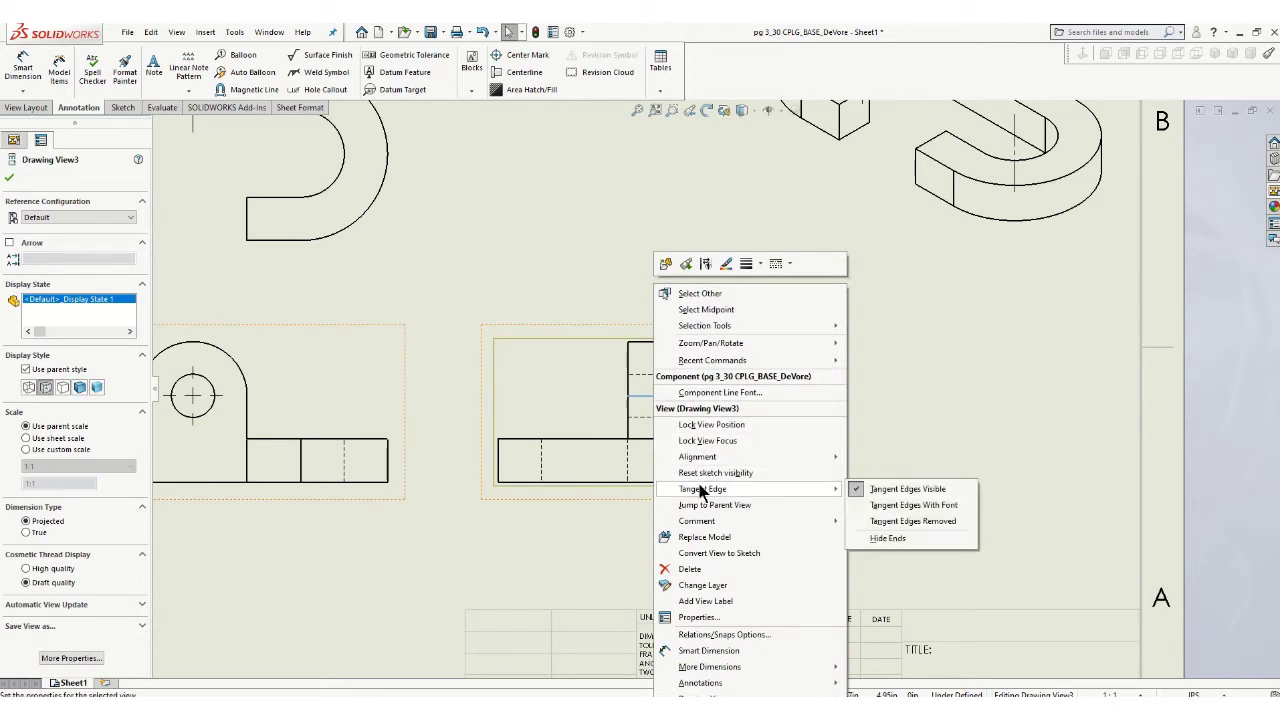
click(885, 525)
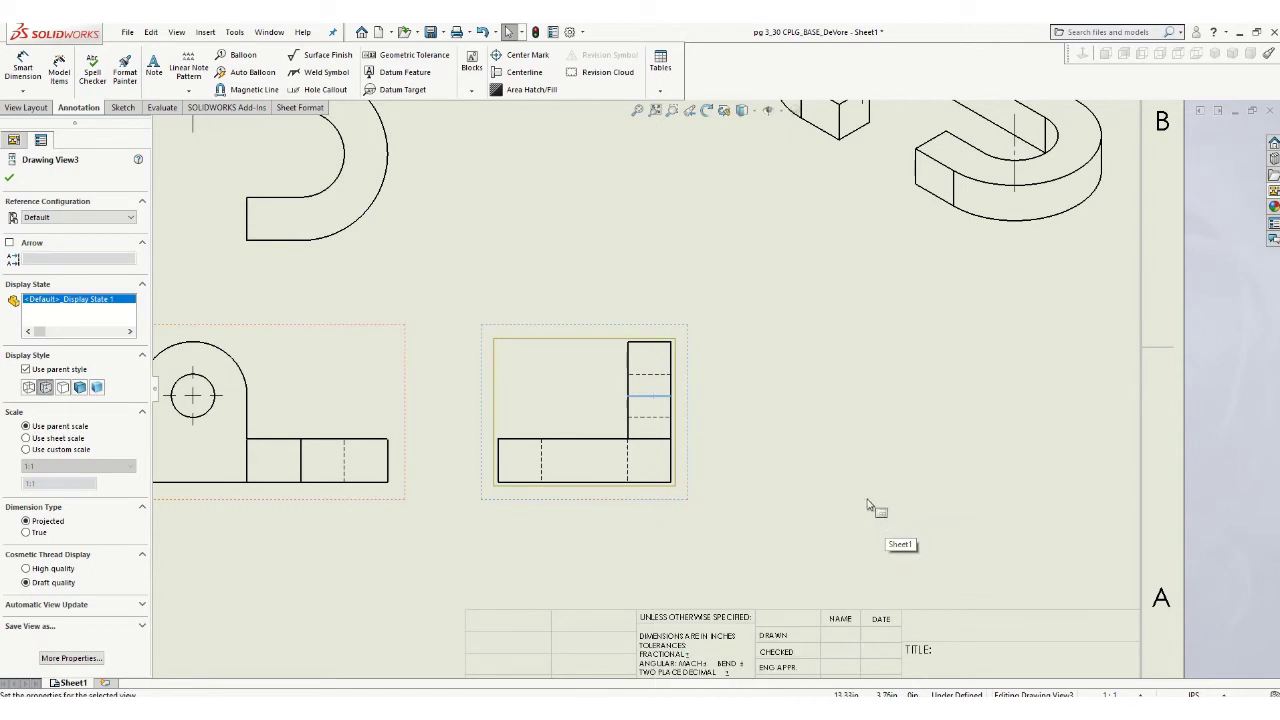
click(785, 462)
scroll(662, 380, up, 3)
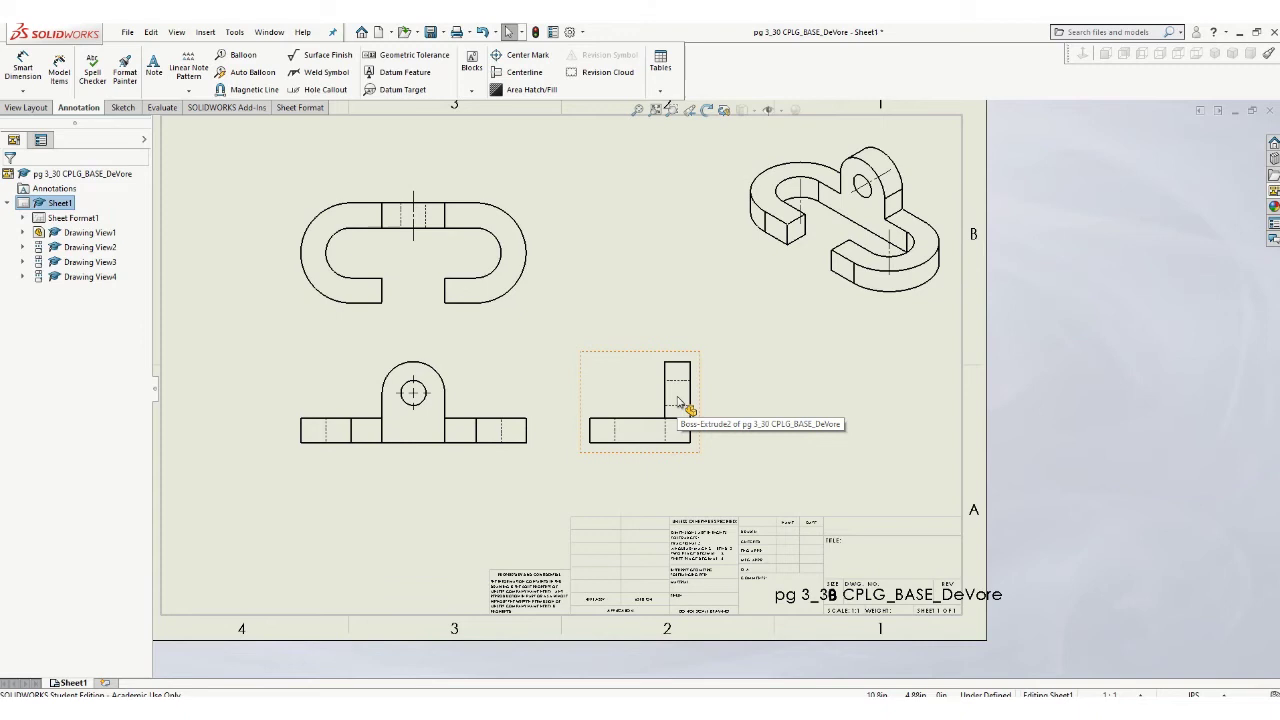
Step: Add centerlines through the upright's hidden hole and the base's hidden hole in the right view
click(521, 78)
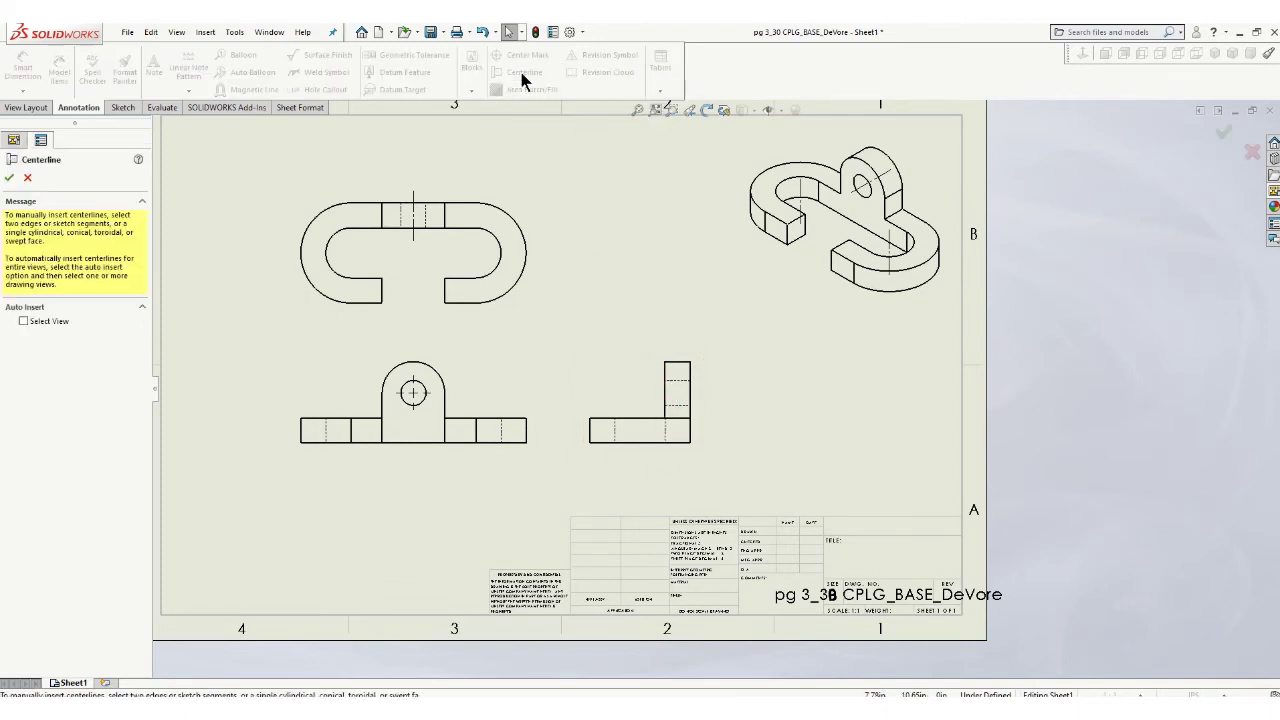
click(677, 380)
click(677, 408)
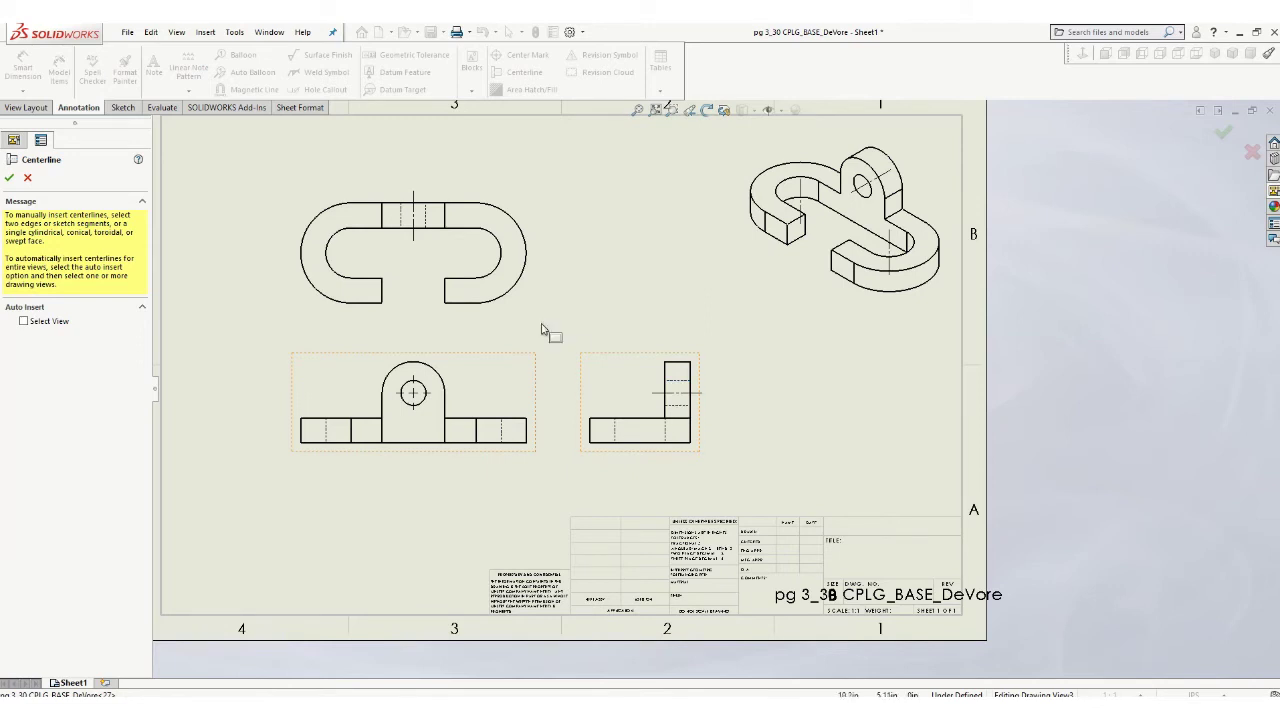
click(622, 437)
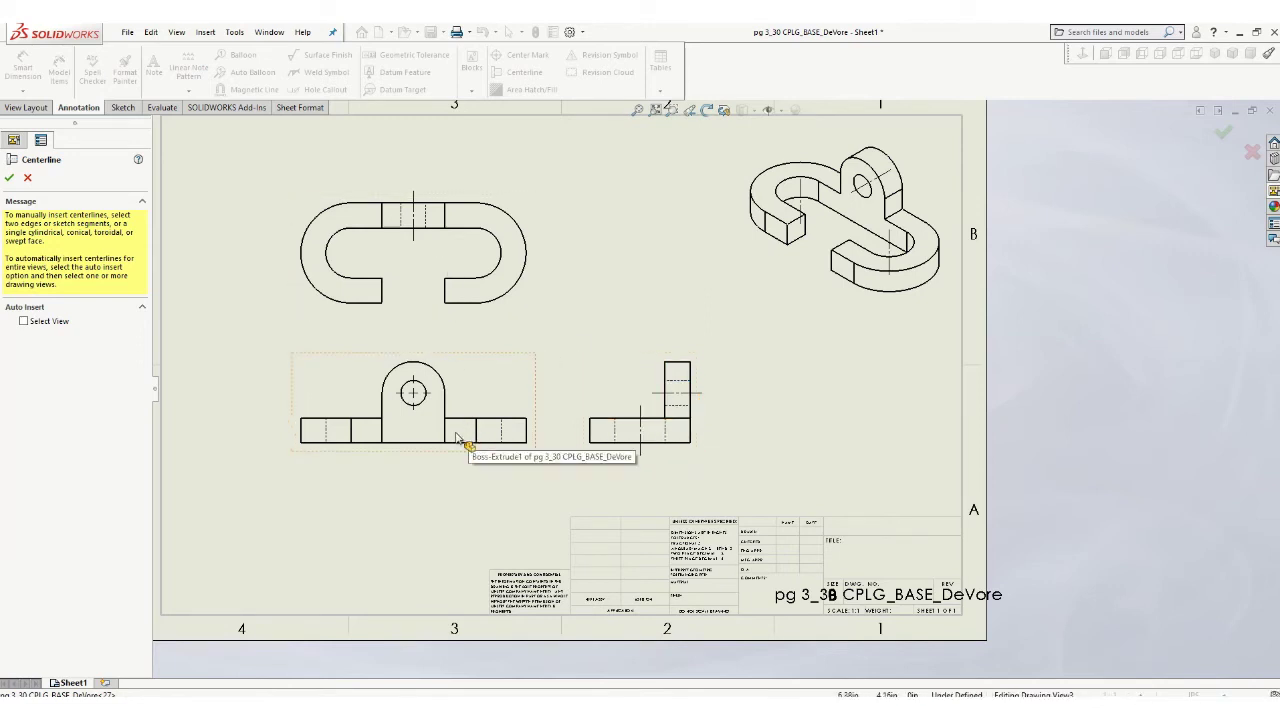
click(9, 177)
Step: Place slot-end center marks on both arcs of the top view's slot
click(522, 55)
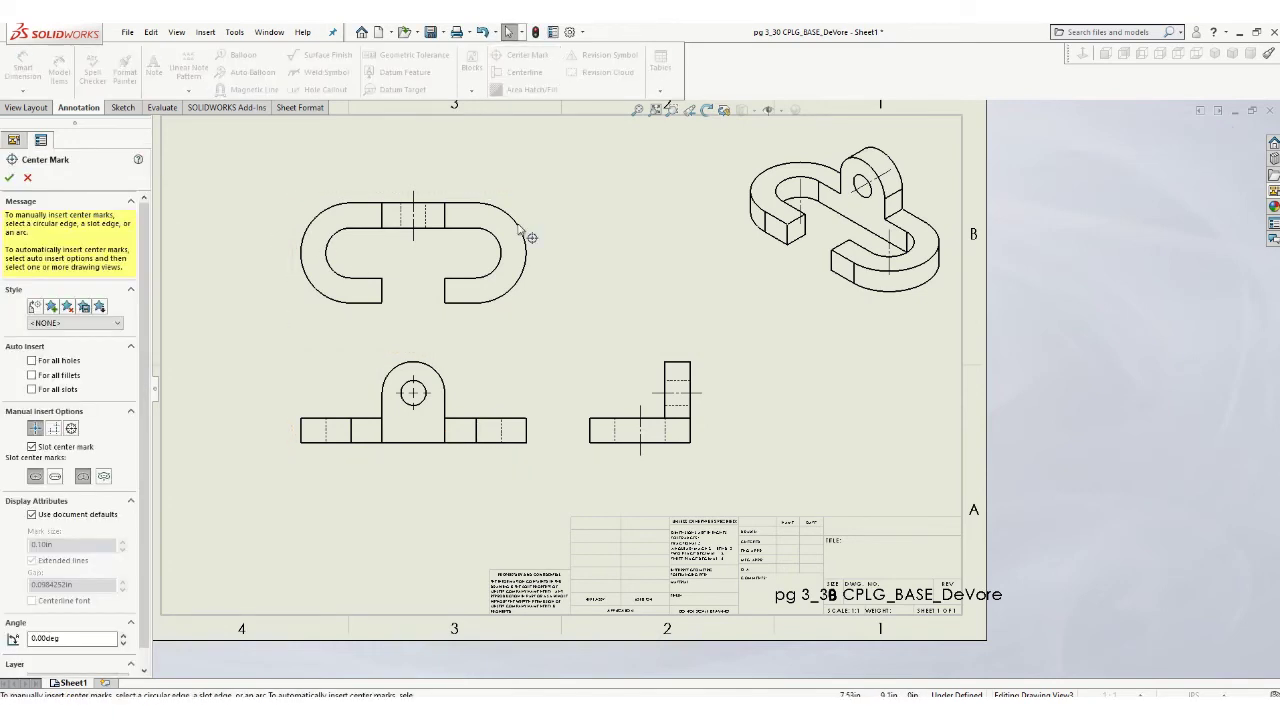
click(501, 272)
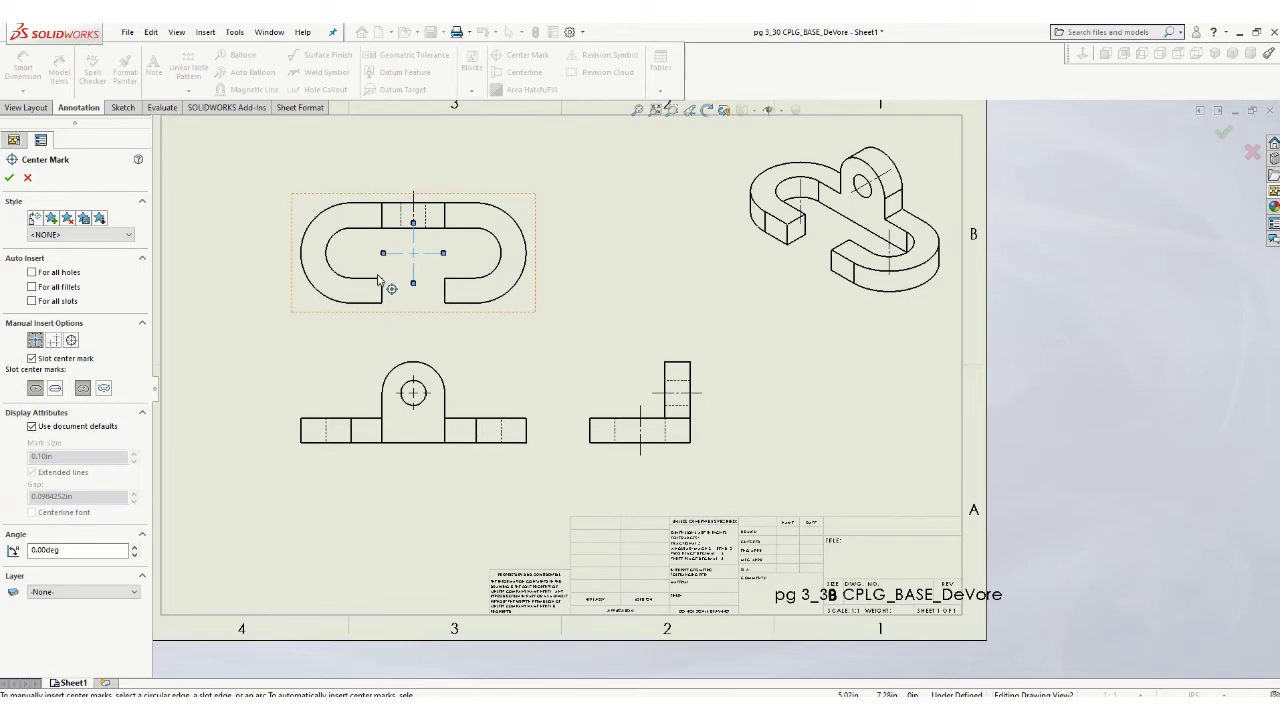
click(55, 390)
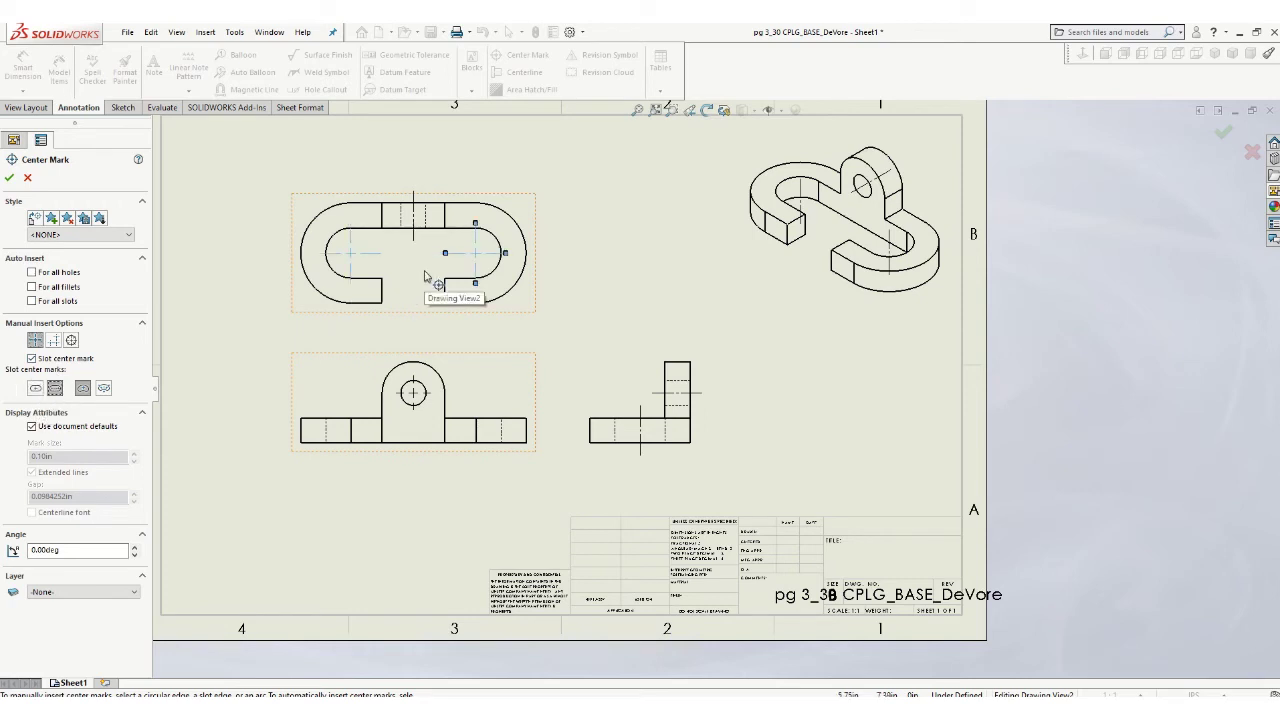
click(10, 178)
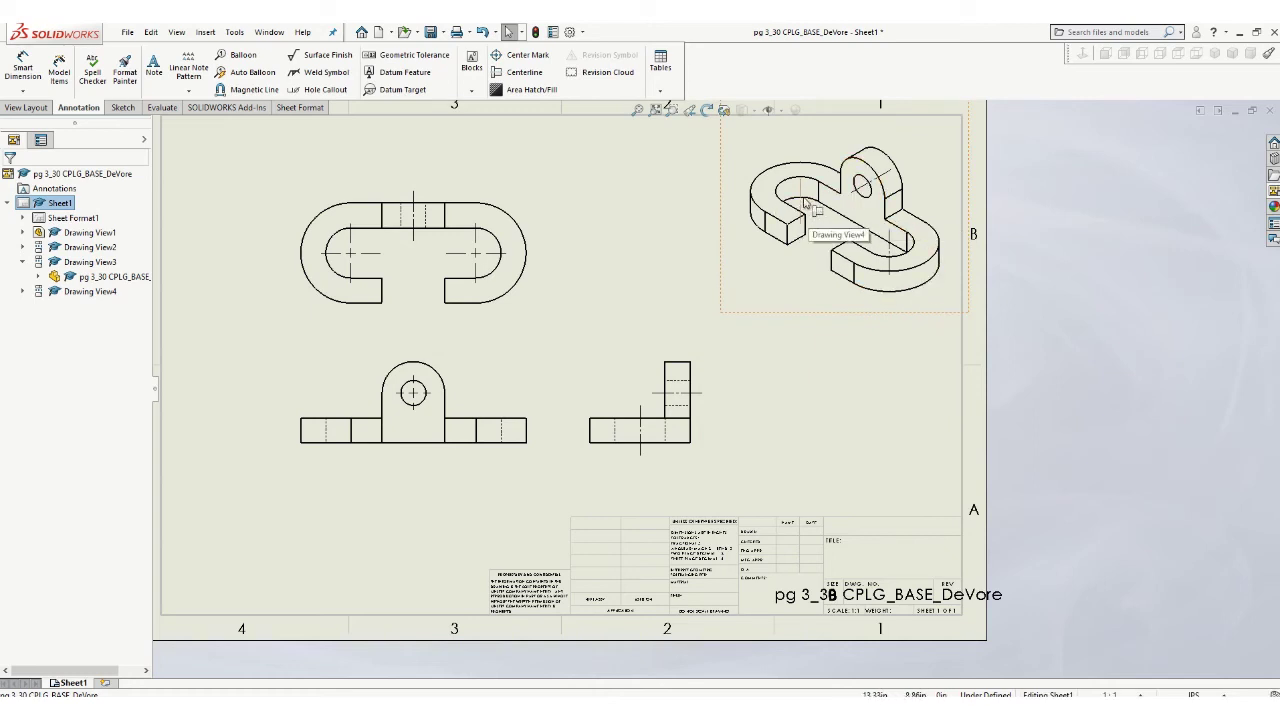
Step: Hide the three centre lines shown in the isometric view, including the hole's
right_click(805, 203)
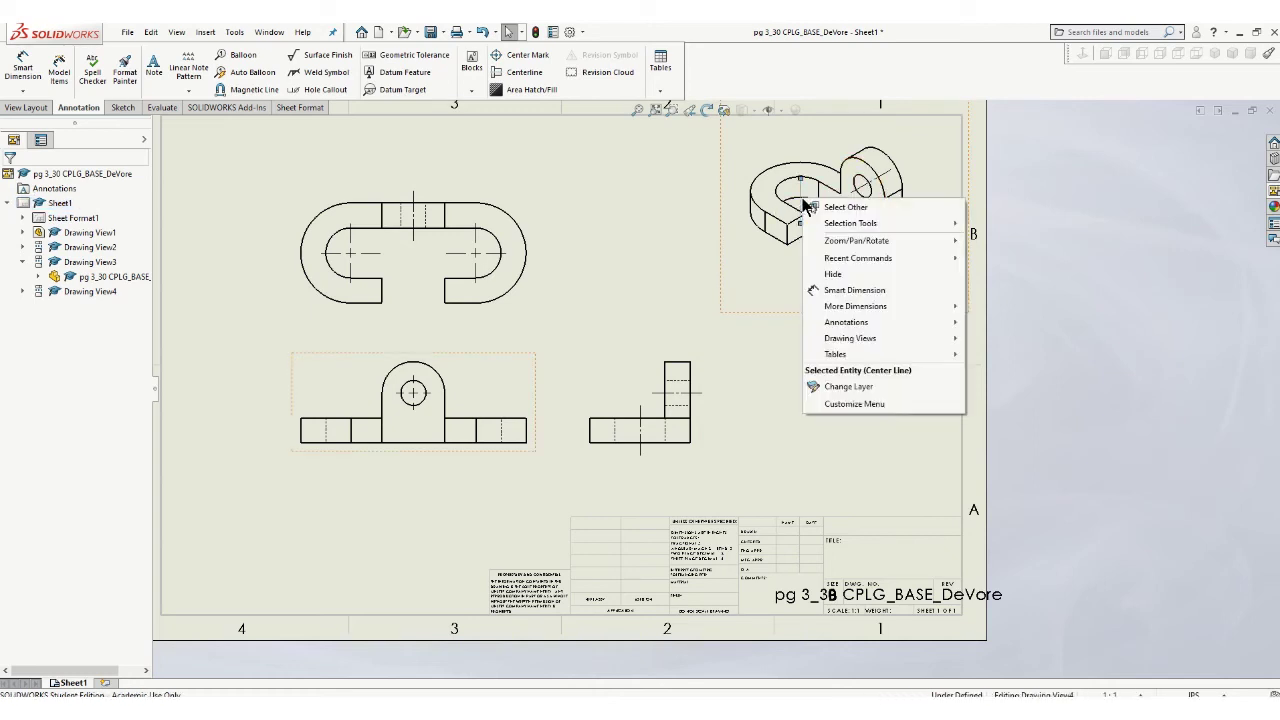
click(834, 275)
right_click(891, 246)
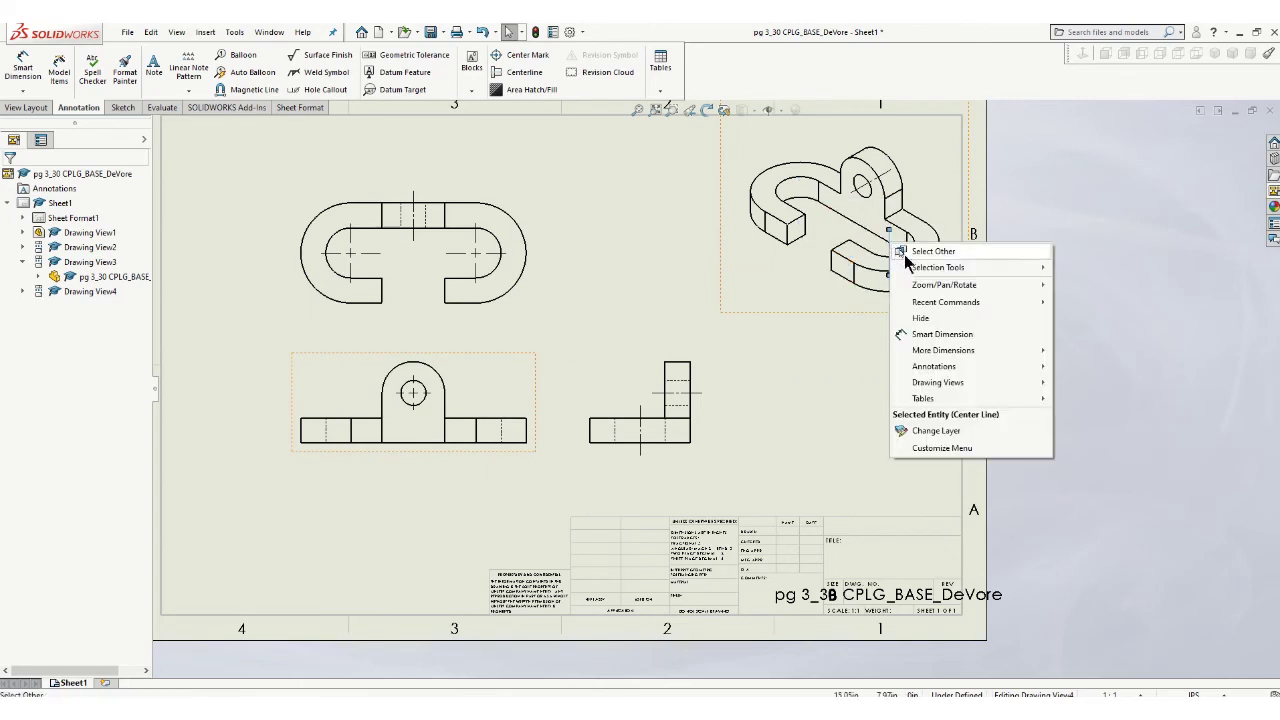
click(926, 318)
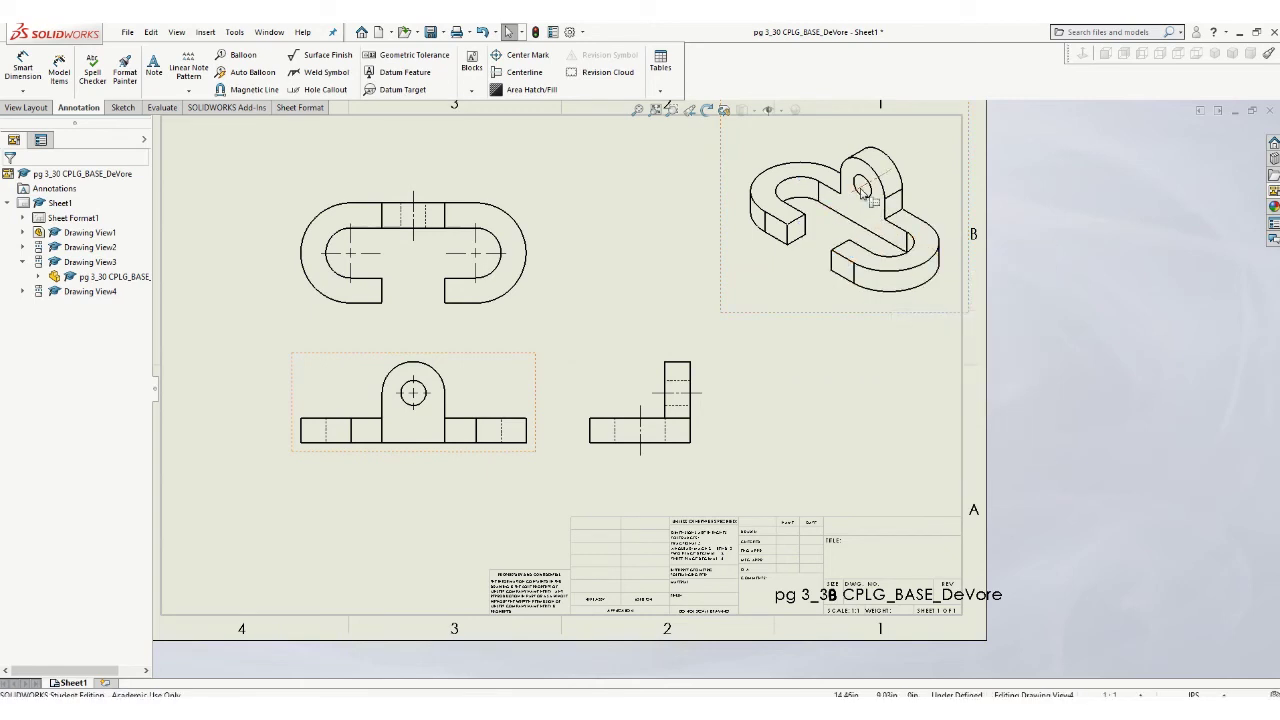
right_click(864, 194)
click(881, 261)
right_click(820, 197)
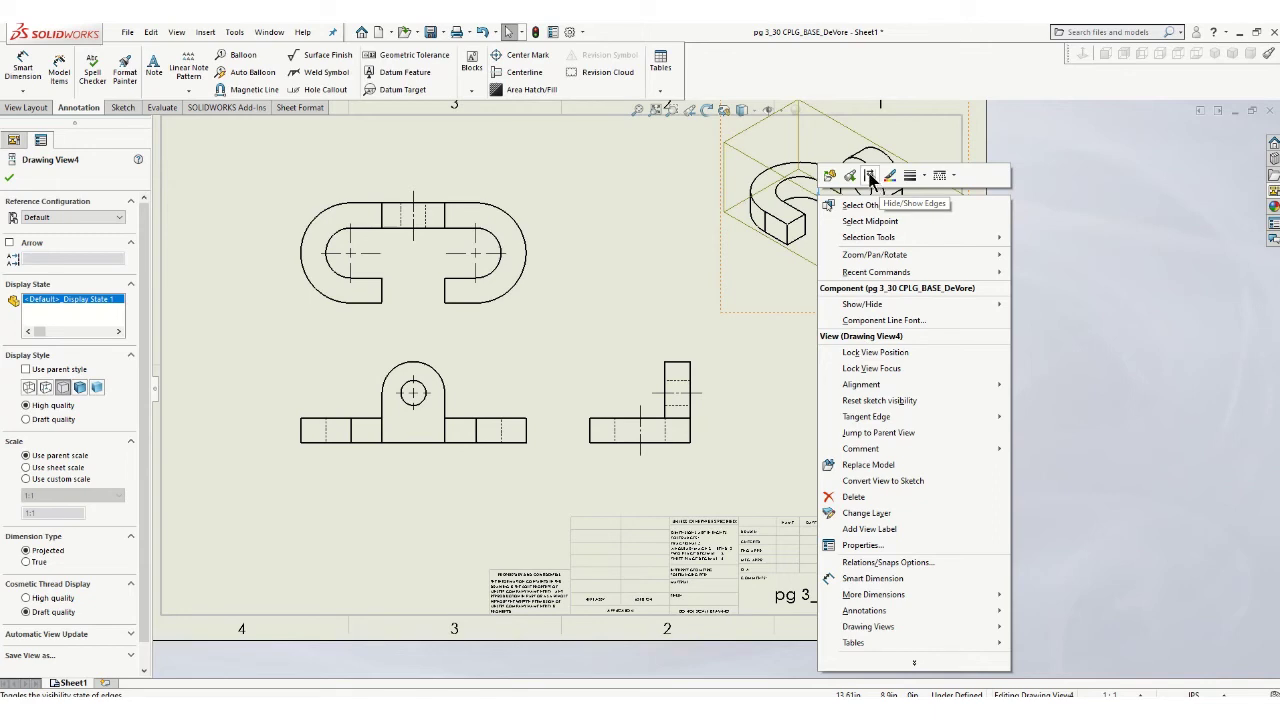
click(791, 323)
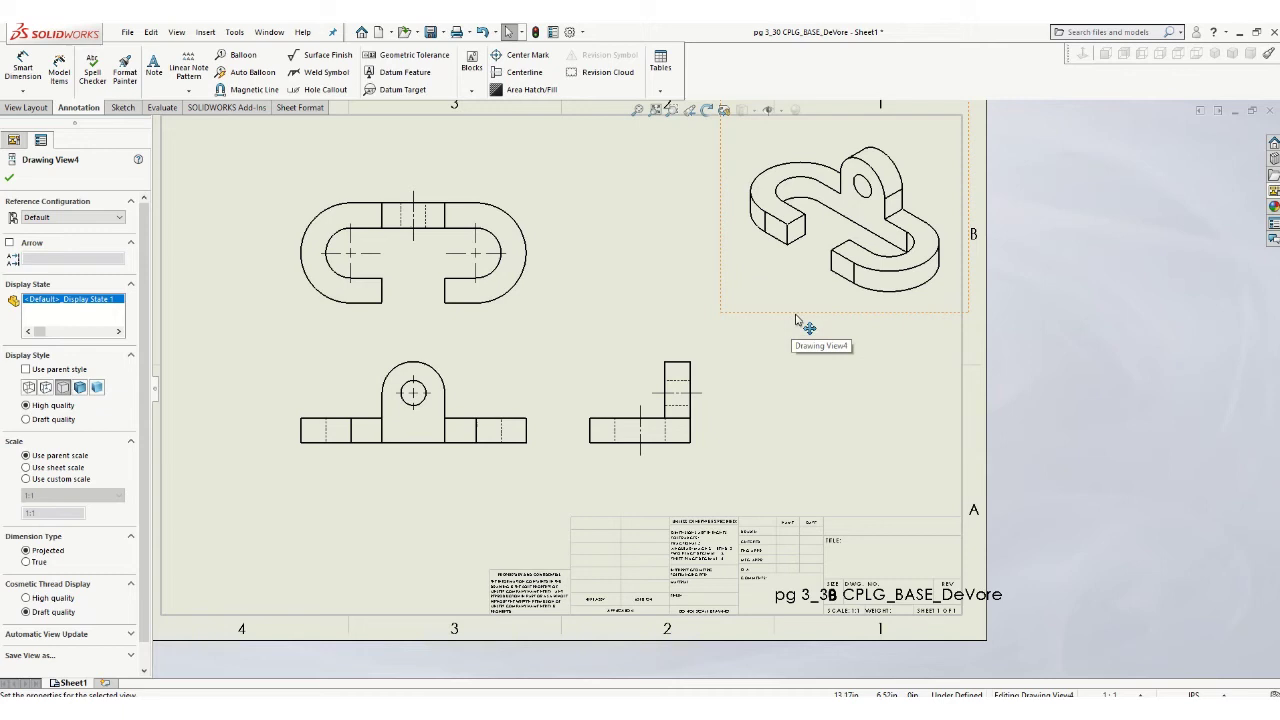
click(508, 32)
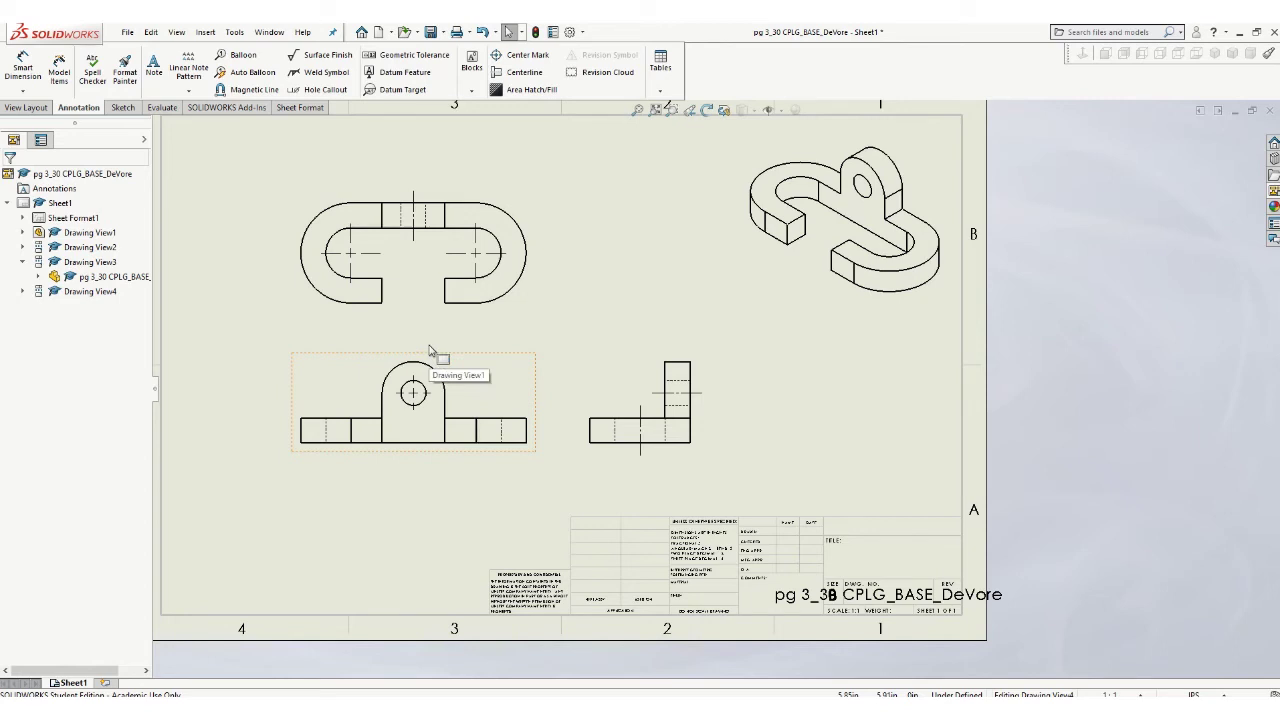
Step: Dimension the top view's right slot arc with an R1.00 radius
click(23, 74)
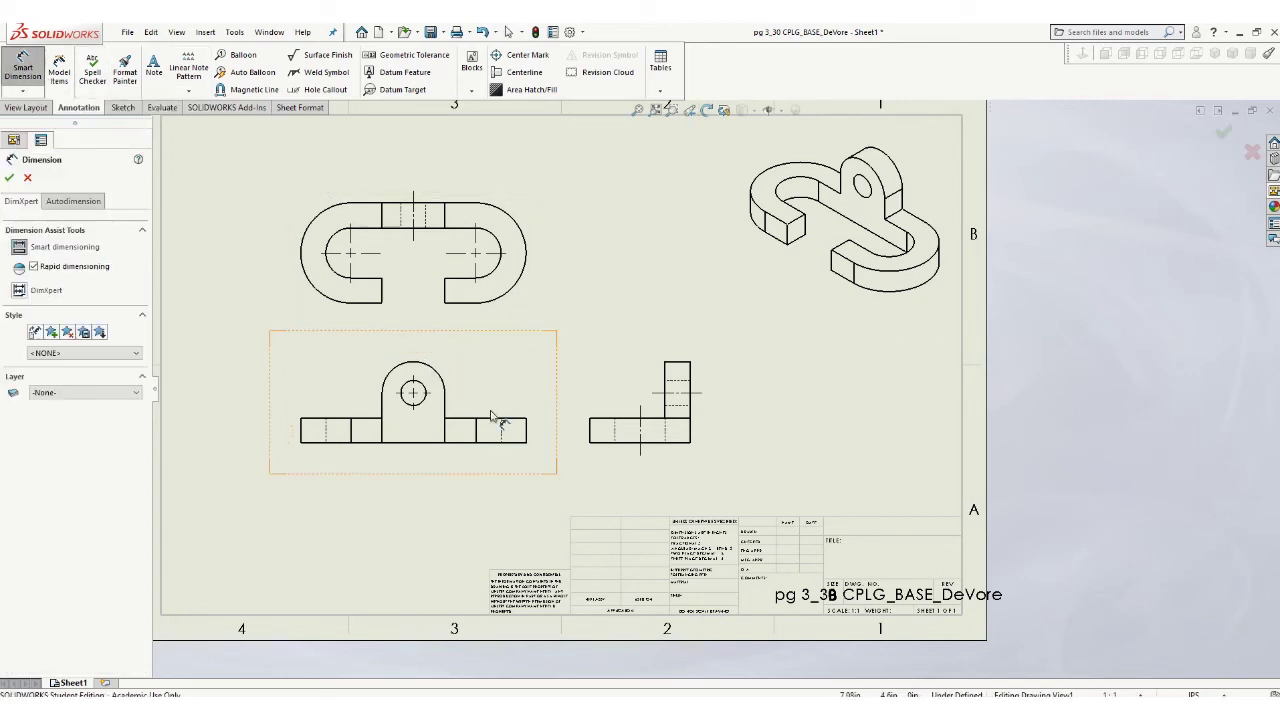
click(519, 222)
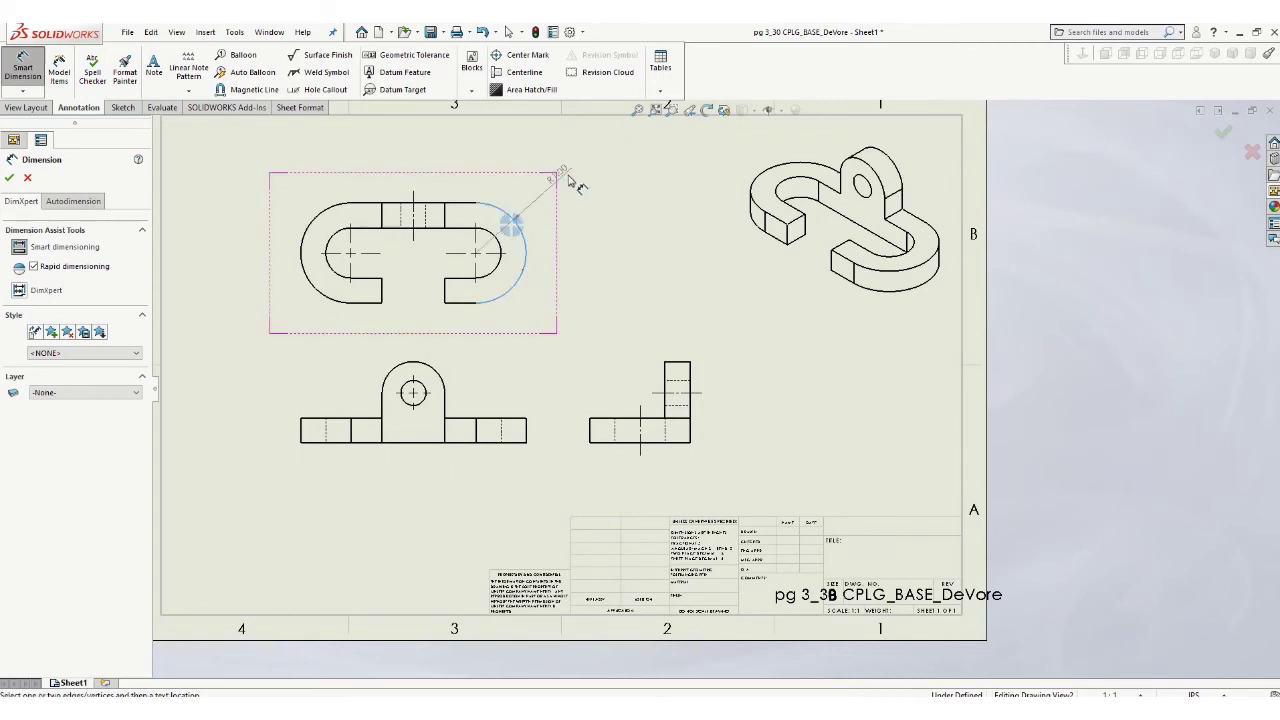
click(578, 180)
key(Escape)
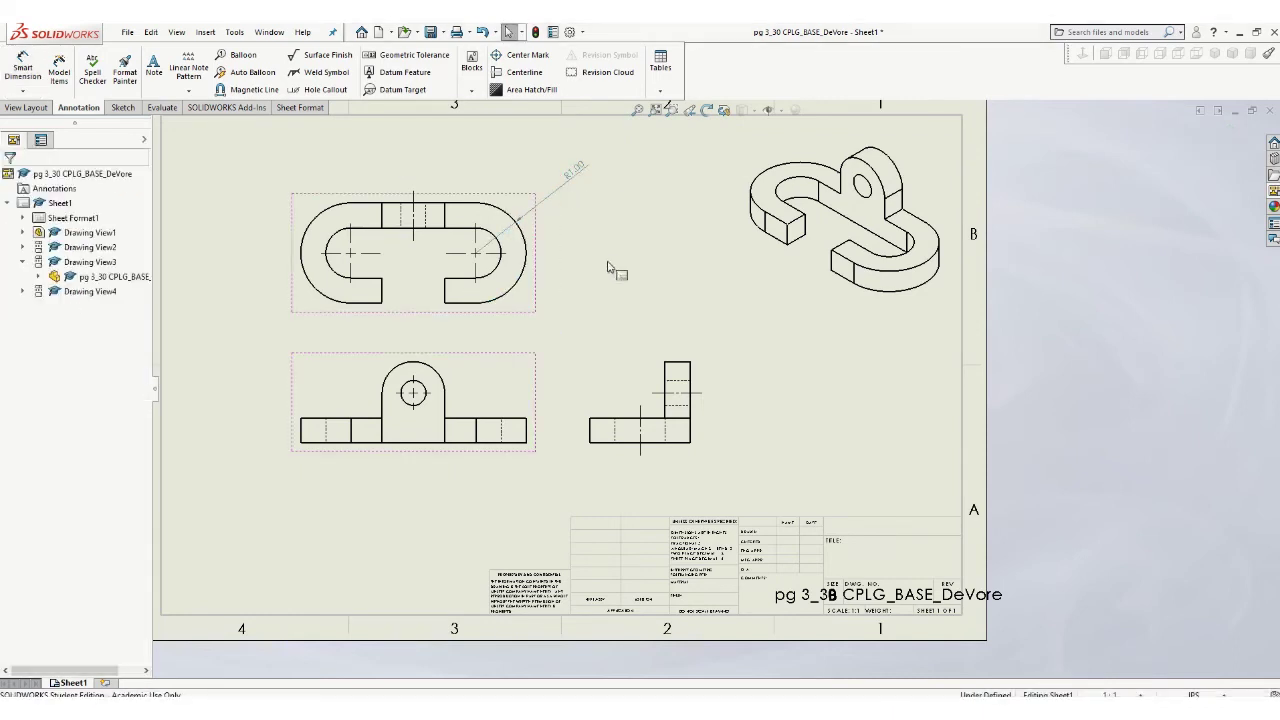
Step: Add a vertical 1.00 dimension from the right view's bottom edge to the hole centerline
scroll(603, 220, down, 2)
scroll(603, 220, down, 1)
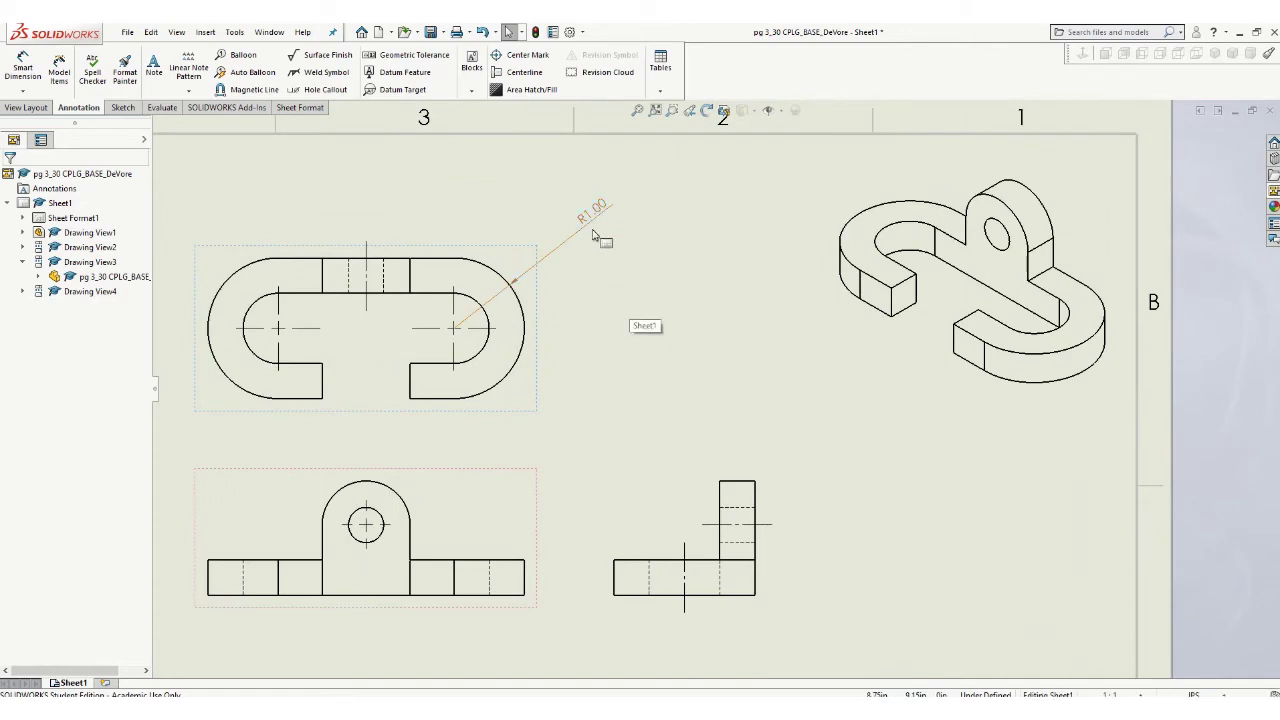
key(f)
scroll(699, 333, down, 1)
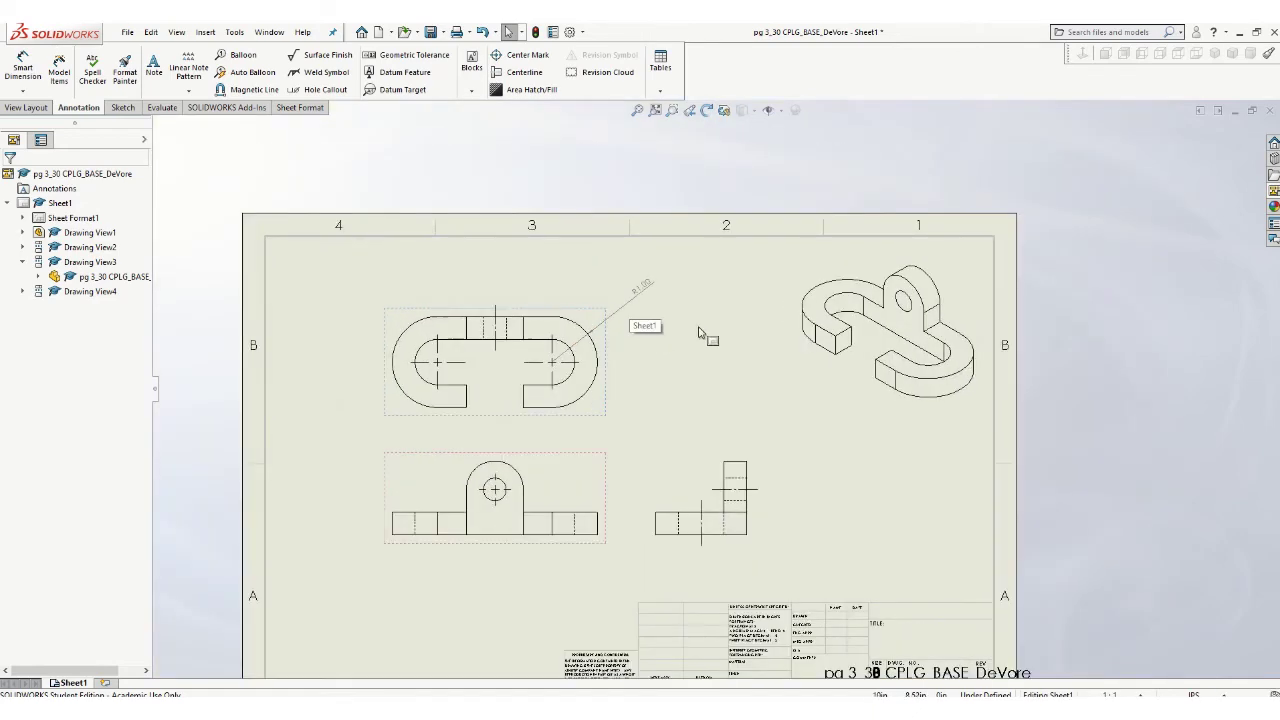
key(f)
scroll(651, 248, down, 2)
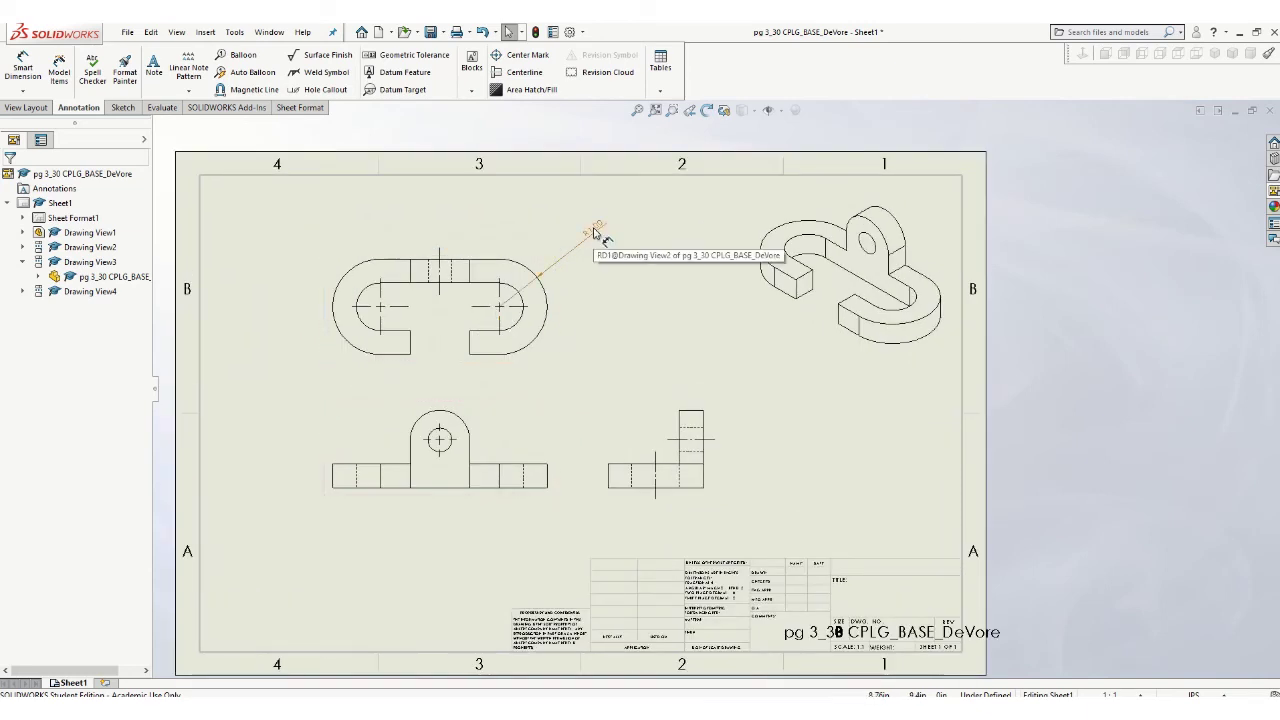
scroll(594, 232, down, 1)
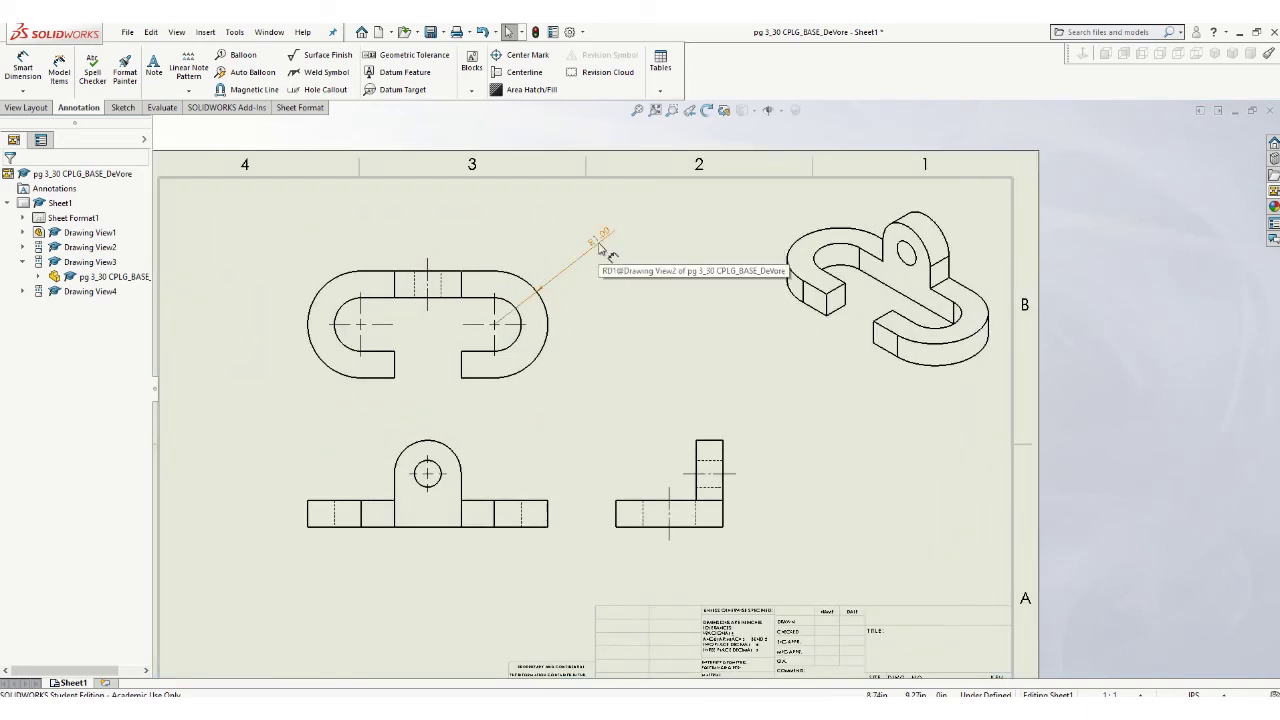
click(22, 70)
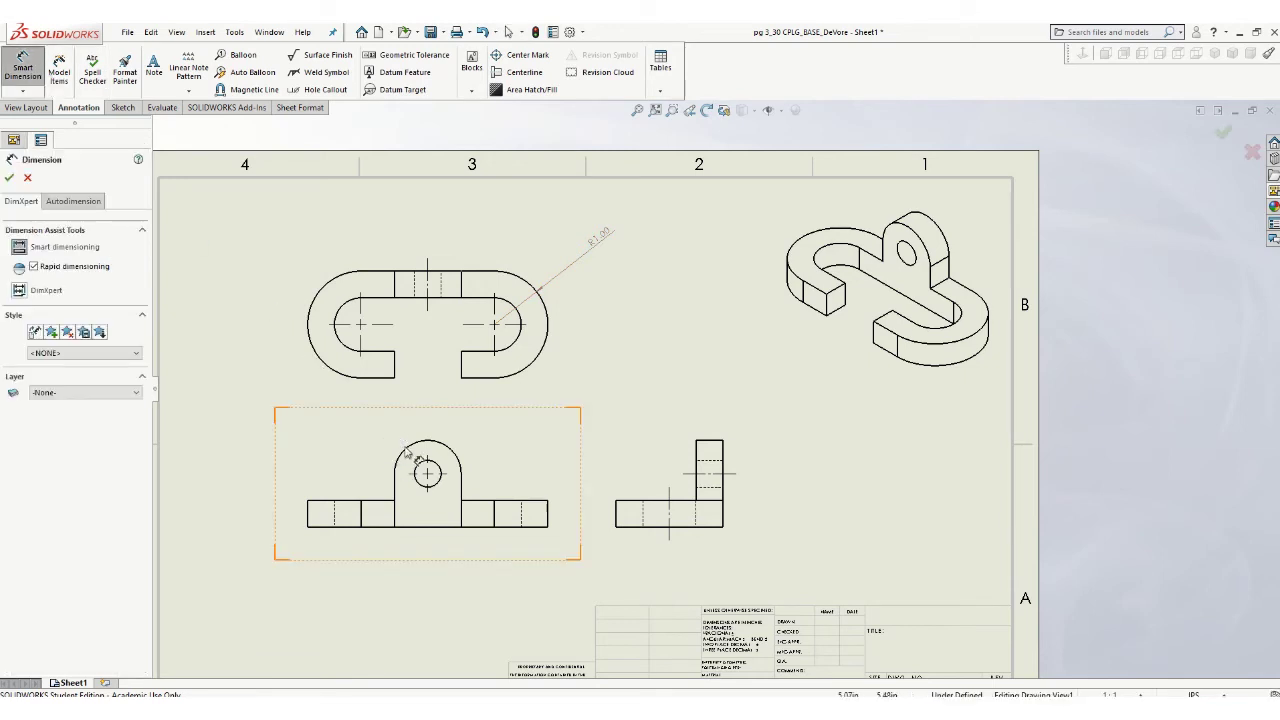
click(724, 527)
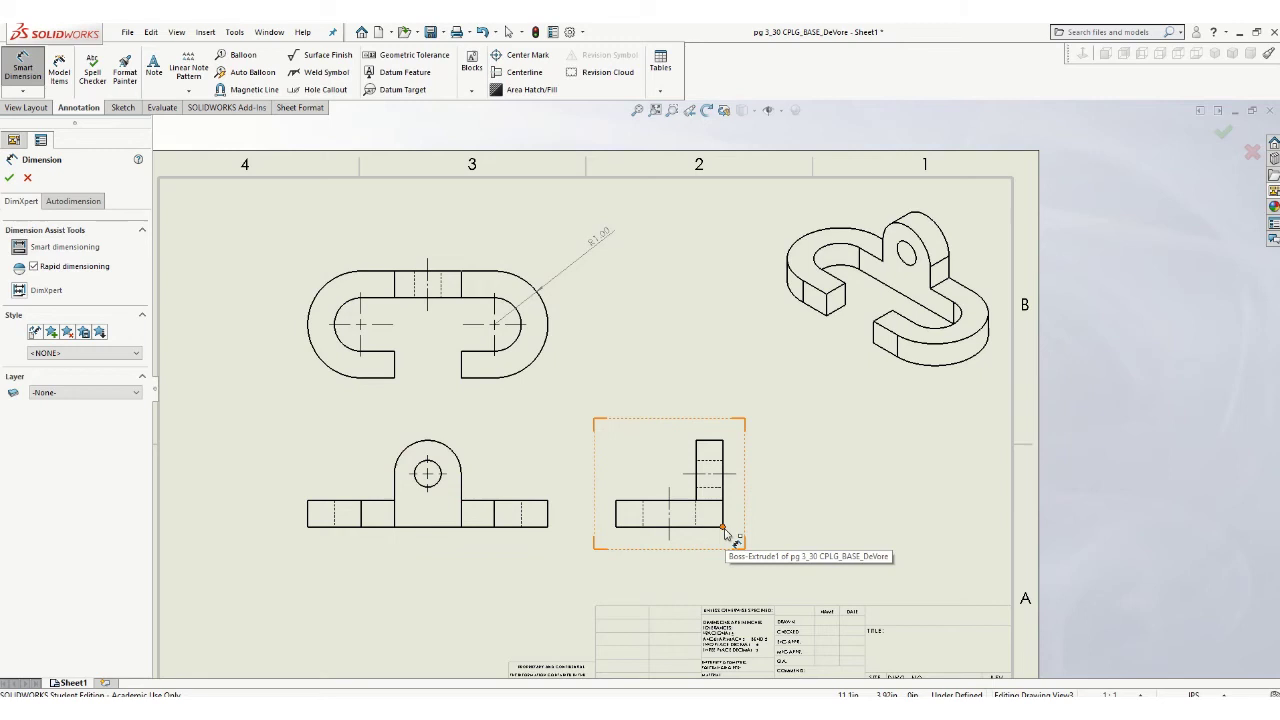
click(734, 474)
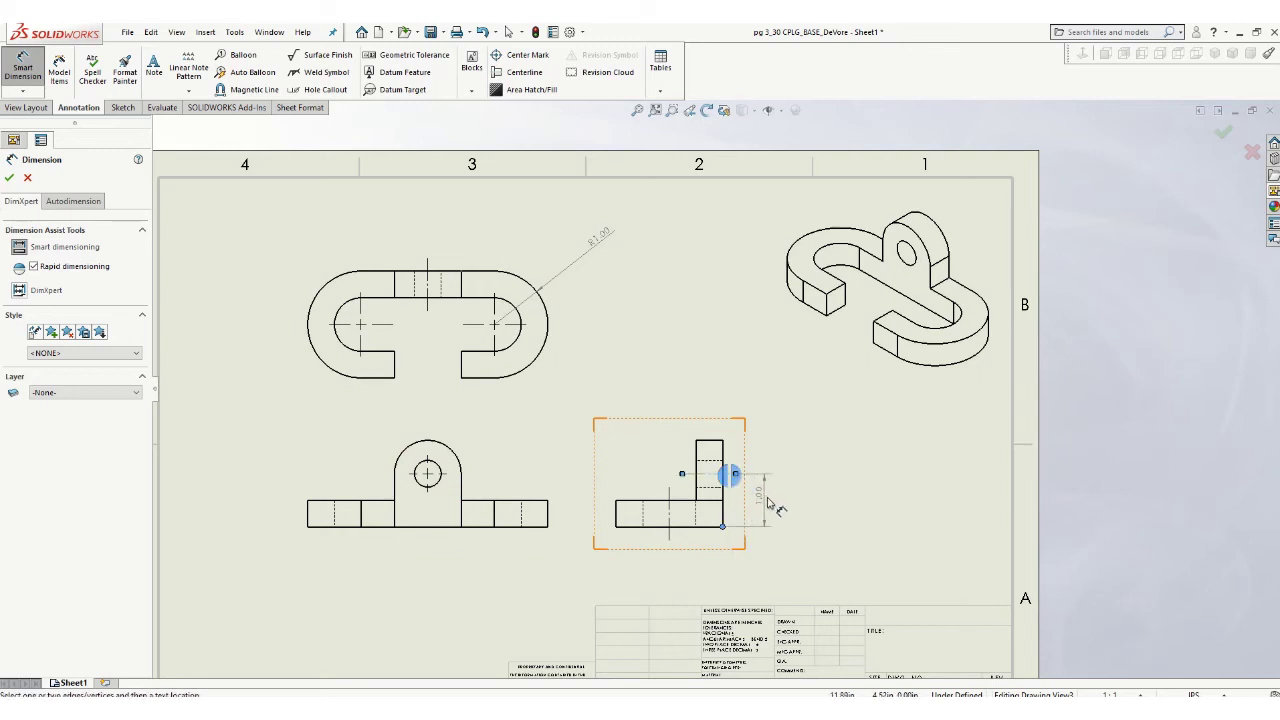
click(763, 497)
key(Escape)
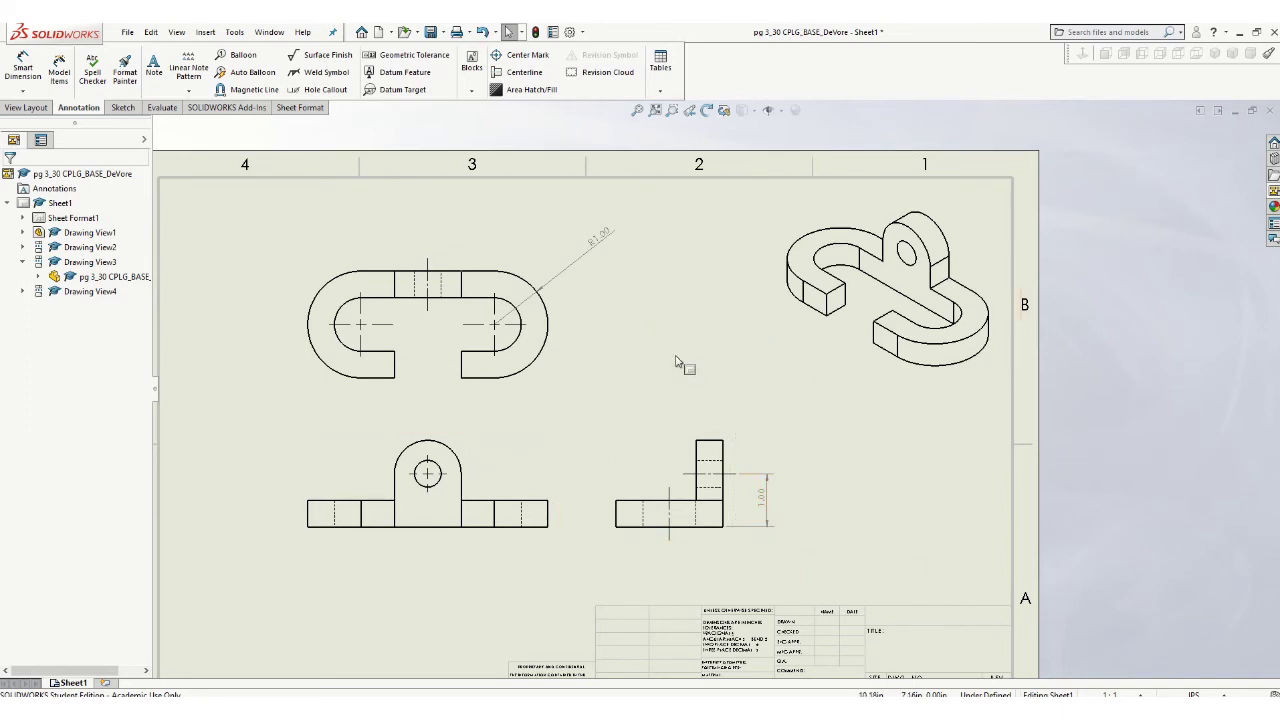
click(583, 33)
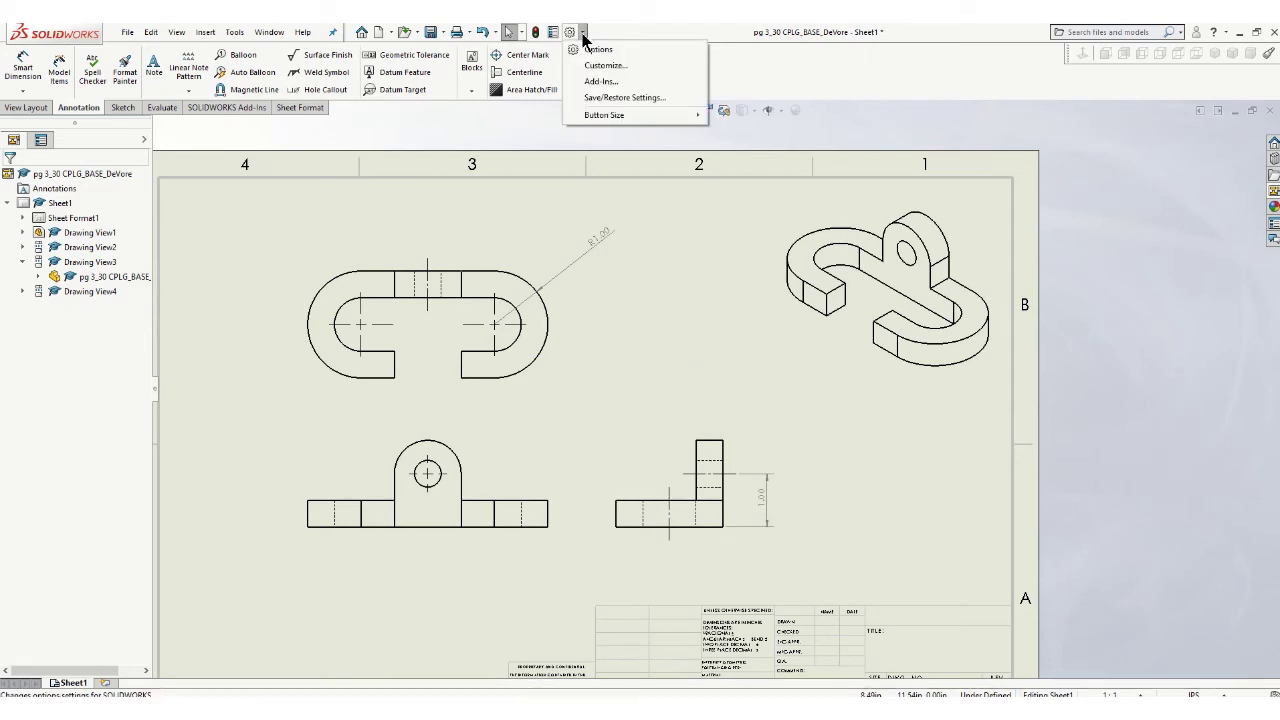
click(596, 49)
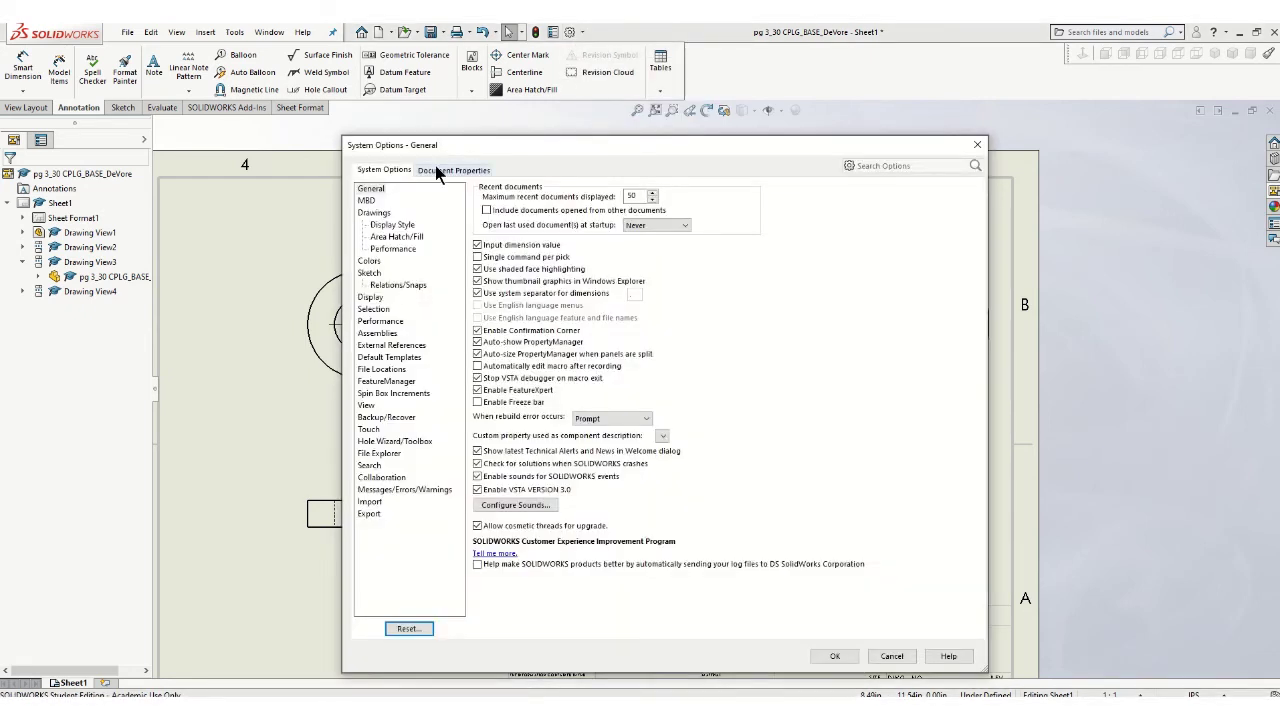
click(437, 172)
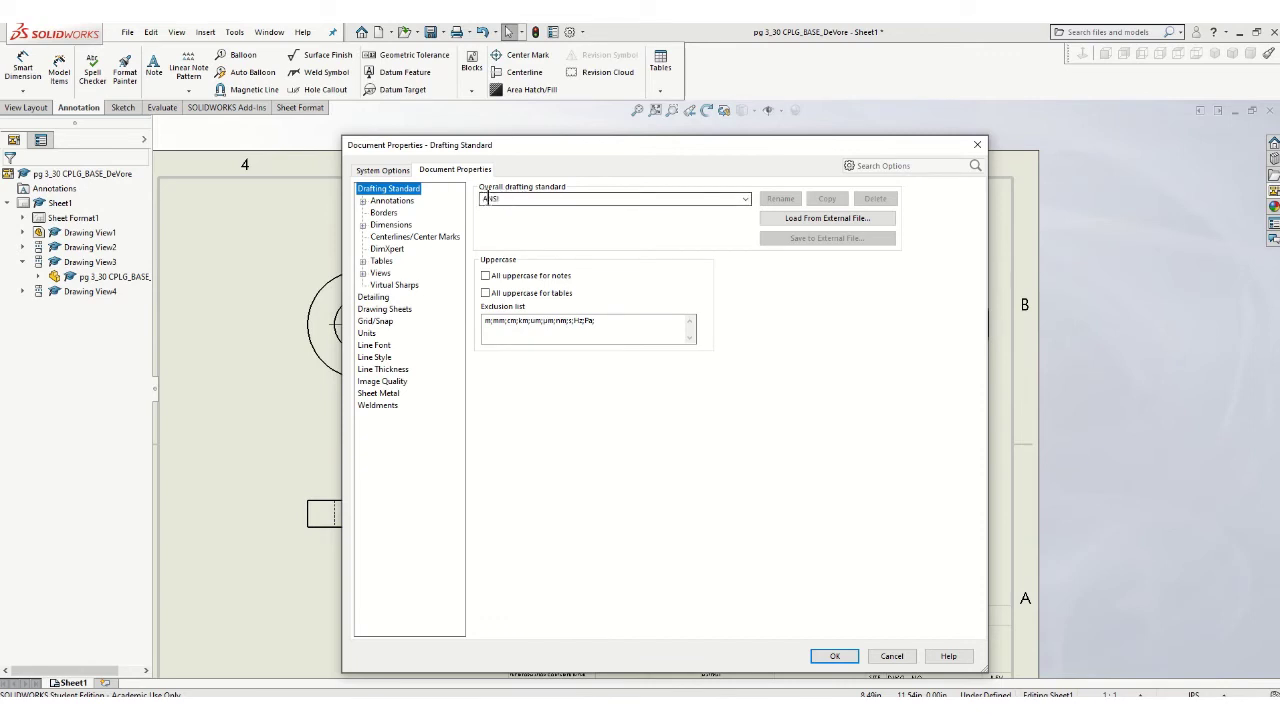
click(746, 200)
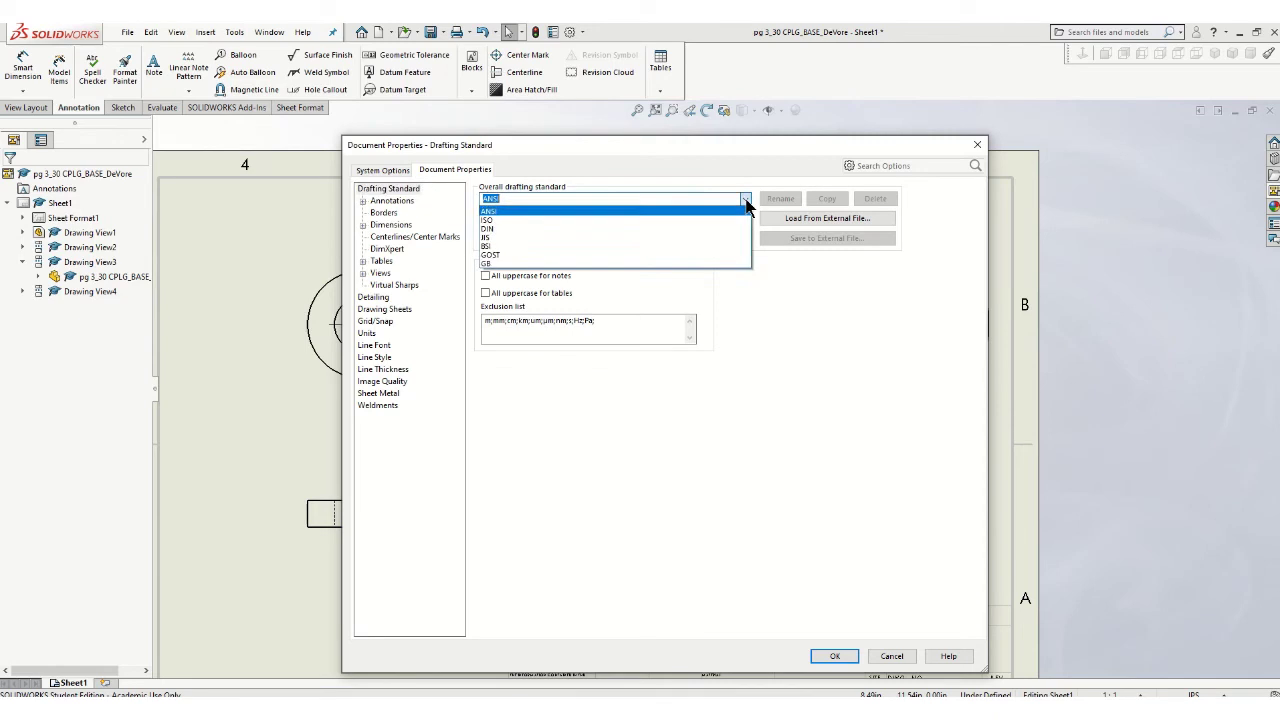
click(494, 213)
click(835, 657)
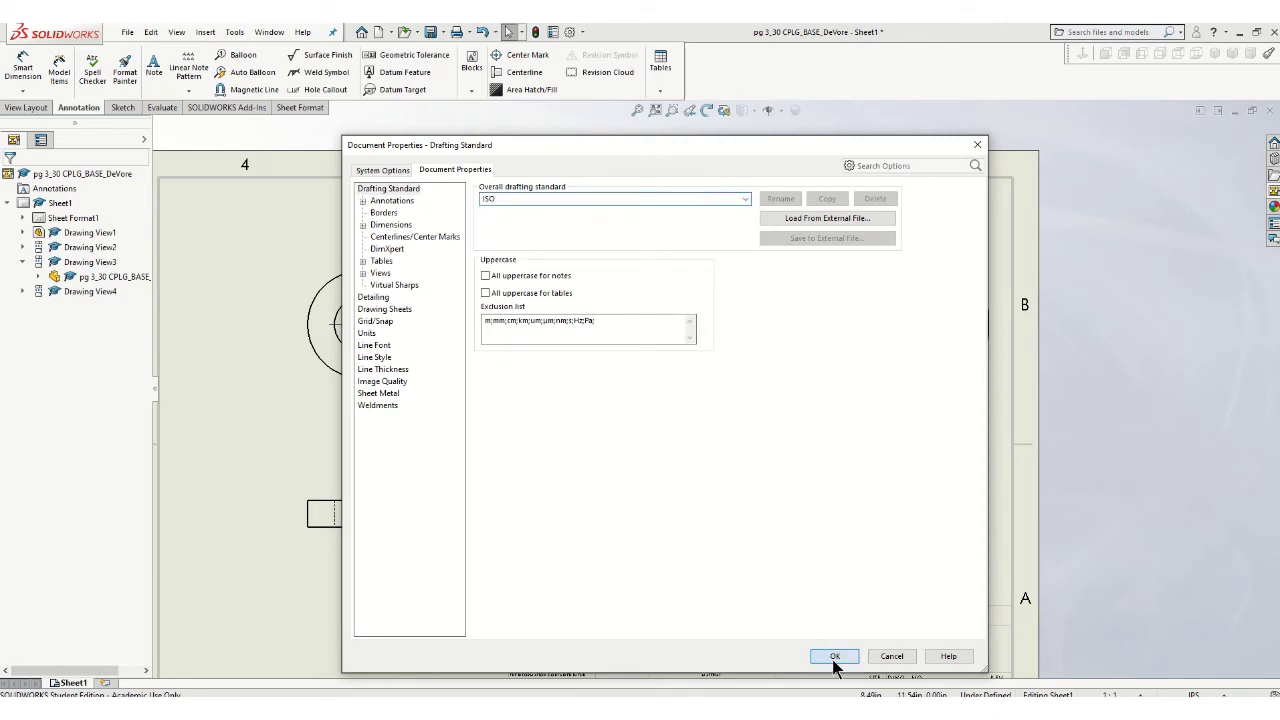
click(582, 32)
click(590, 49)
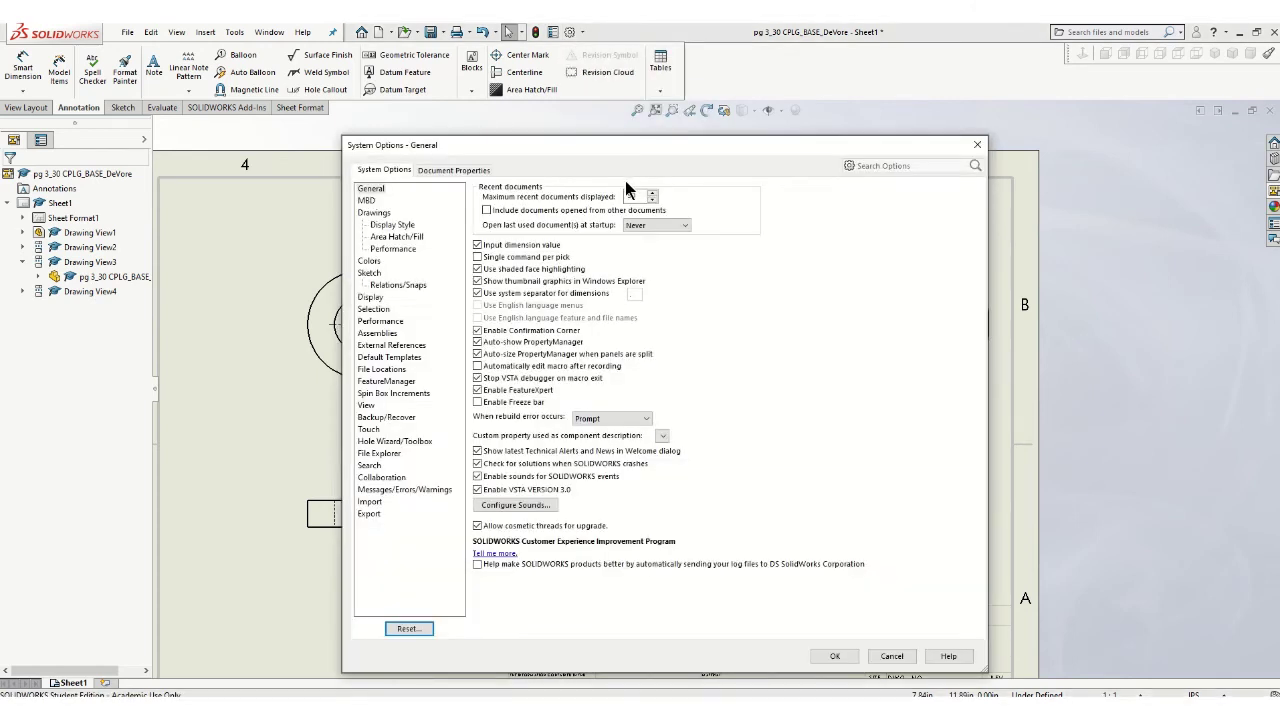
click(477, 171)
click(728, 198)
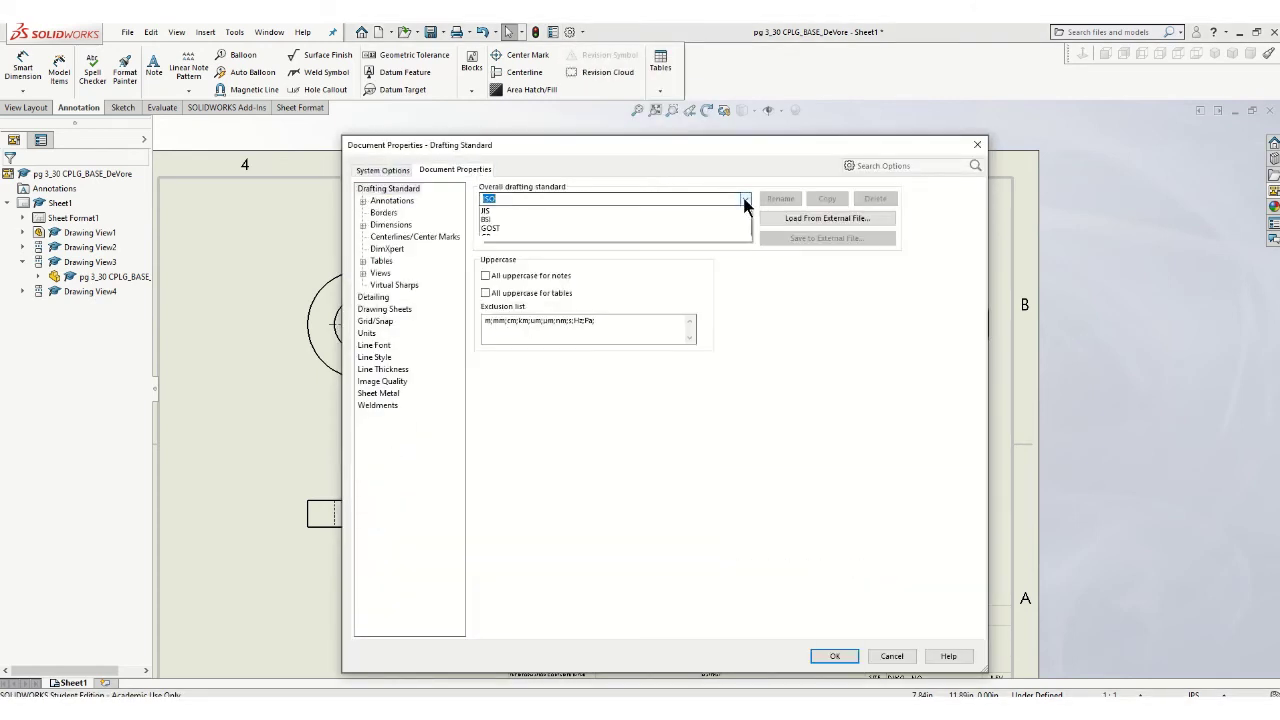
click(500, 210)
click(834, 657)
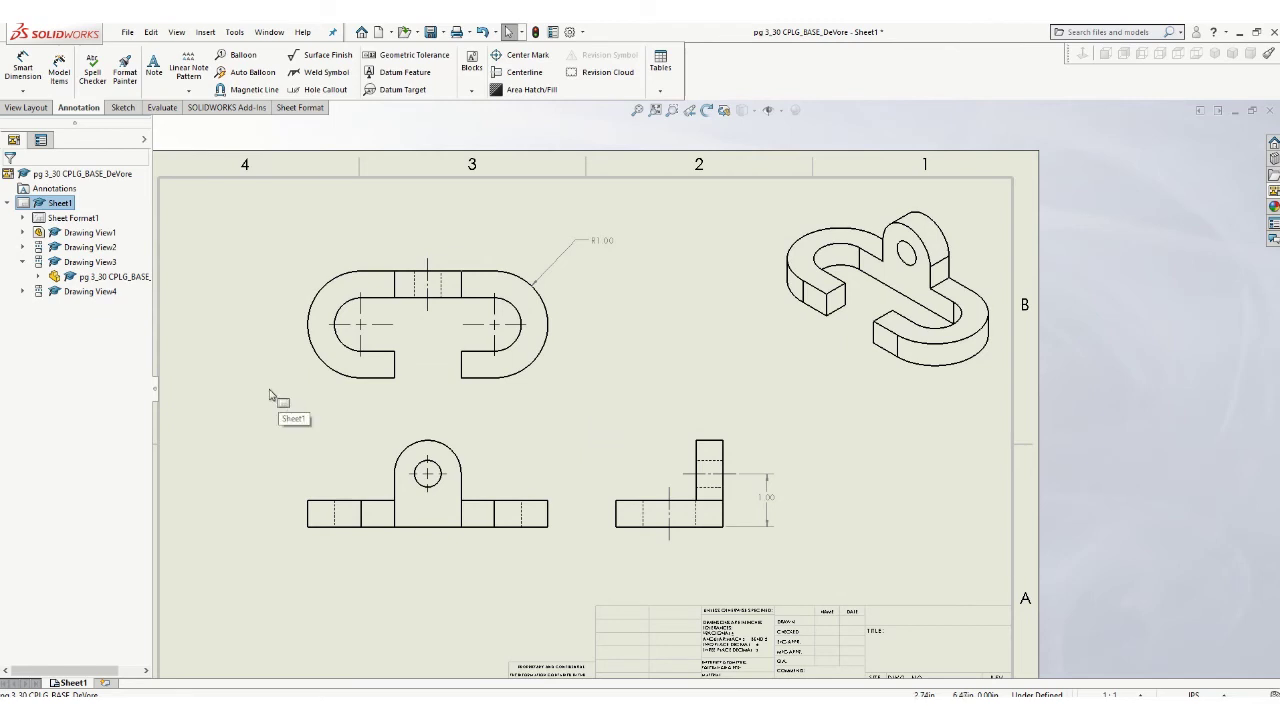
Step: Dimension the slot with R.50 inner radius, 1.25 opening width and .63 centerline offset
click(22, 68)
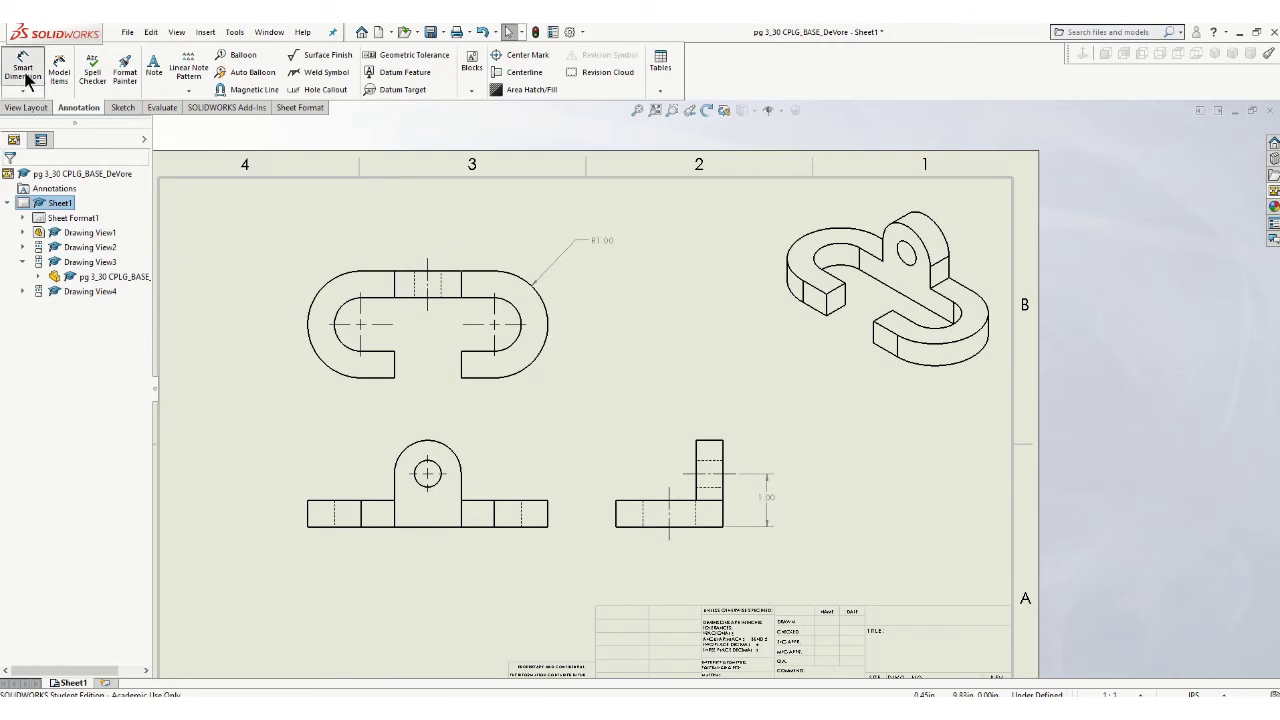
click(516, 340)
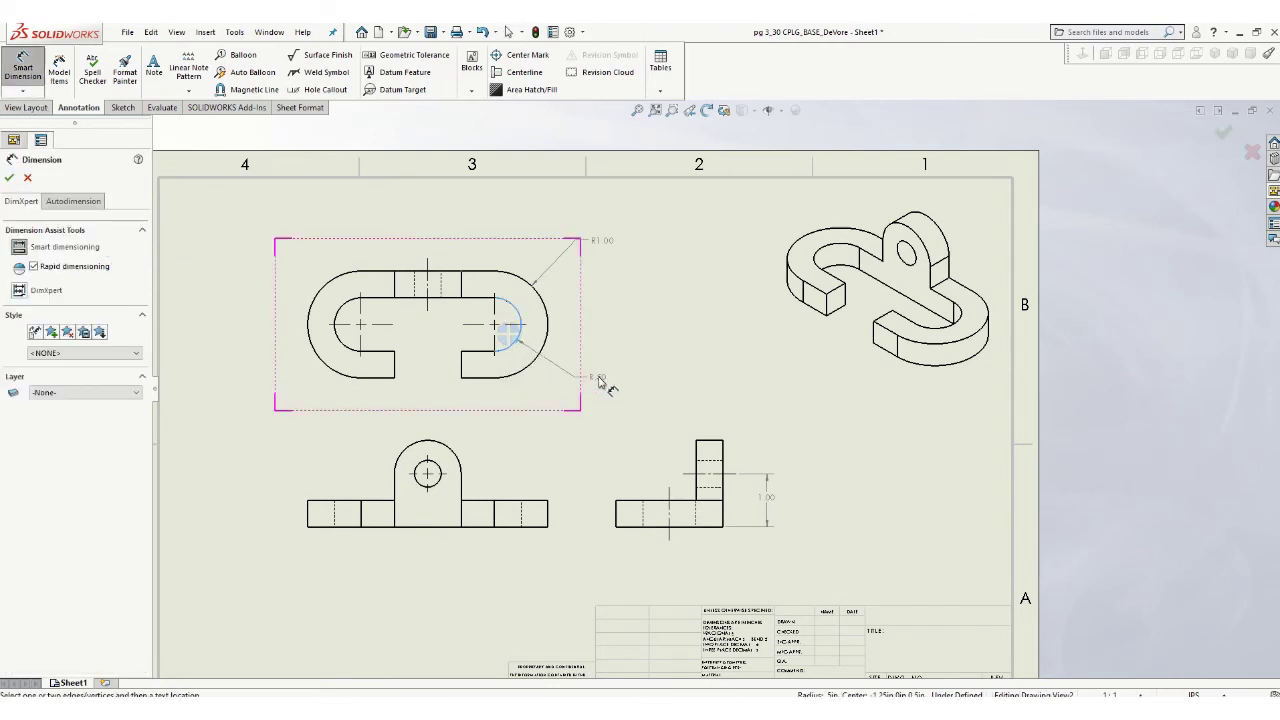
click(600, 380)
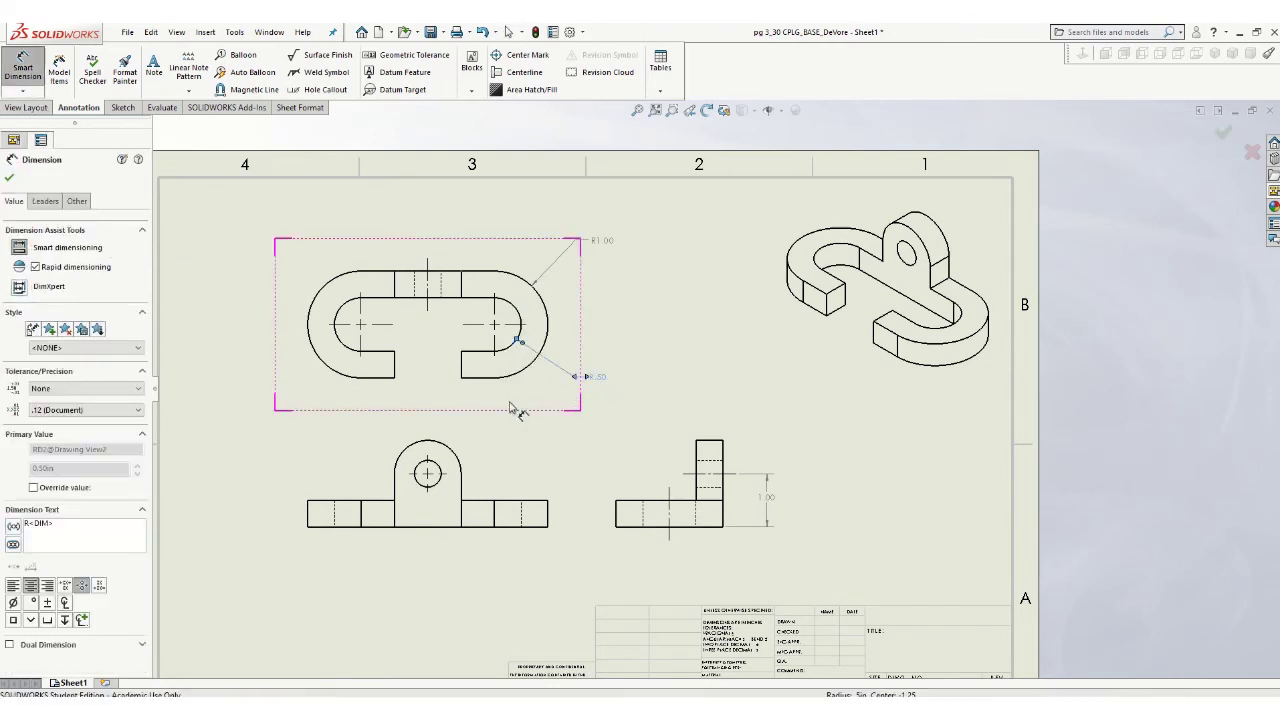
click(461, 379)
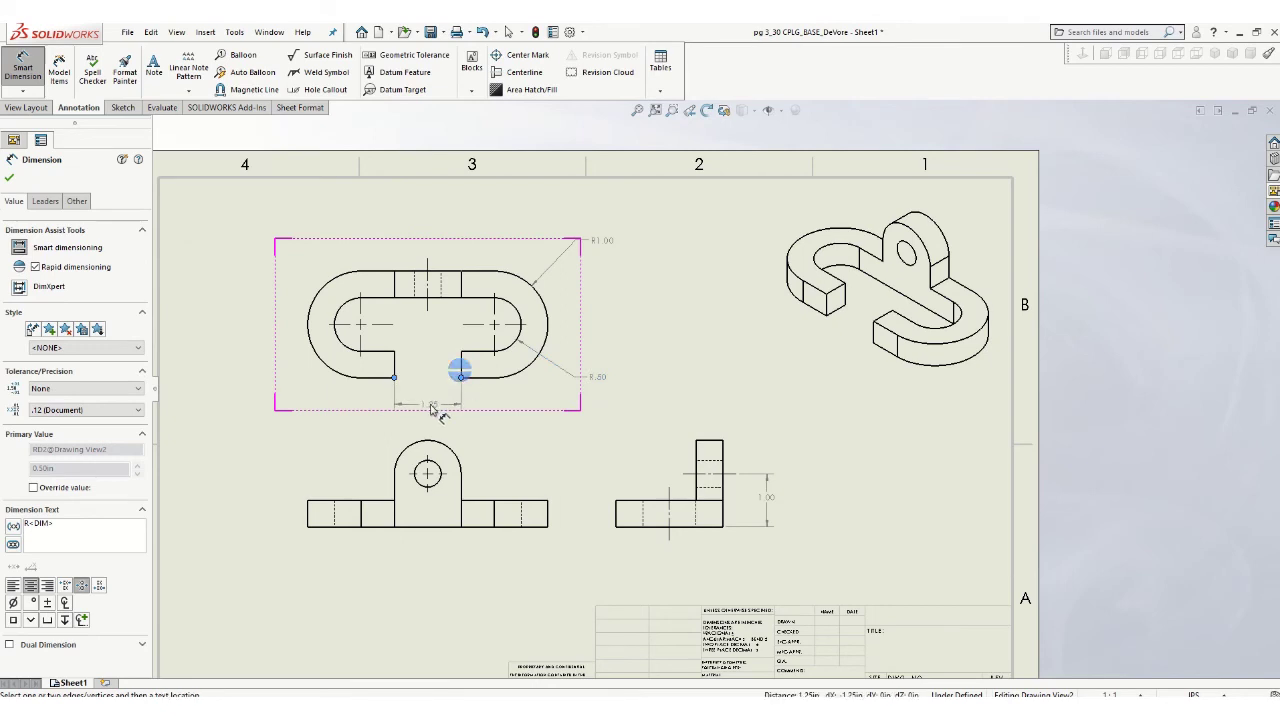
click(433, 408)
key(Escape)
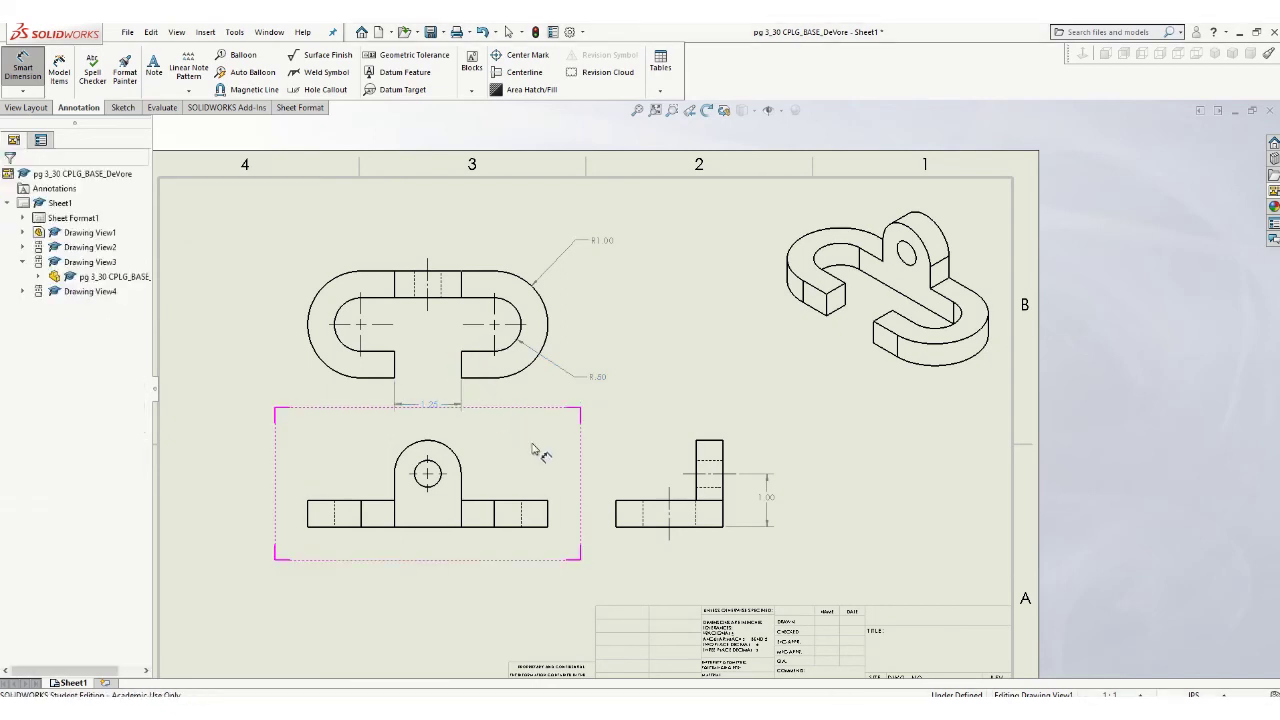
scroll(486, 430, up, 3)
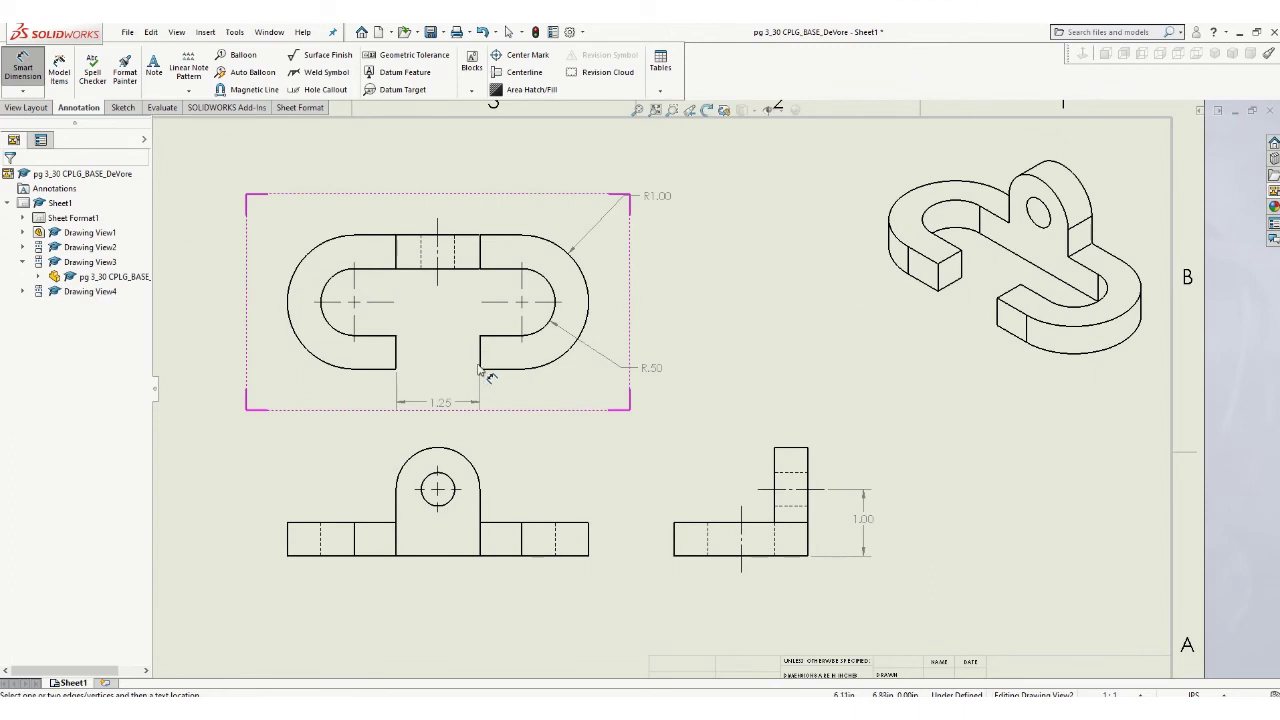
click(480, 370)
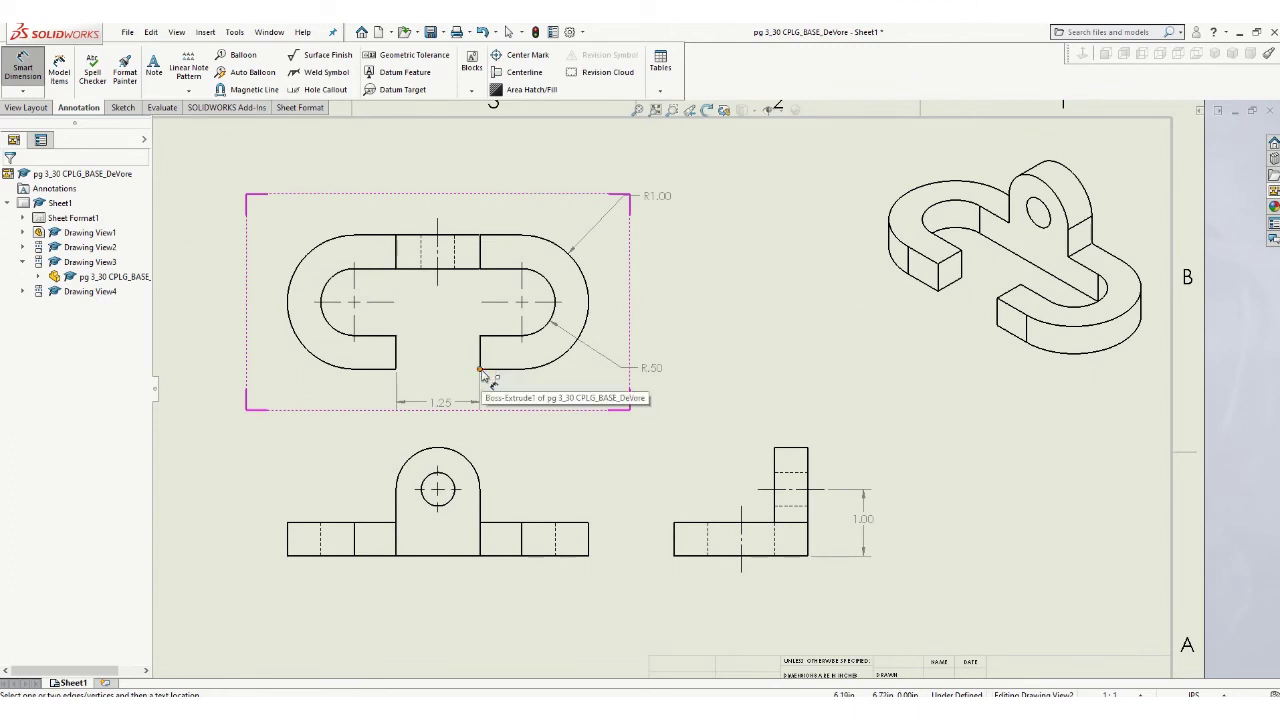
click(439, 292)
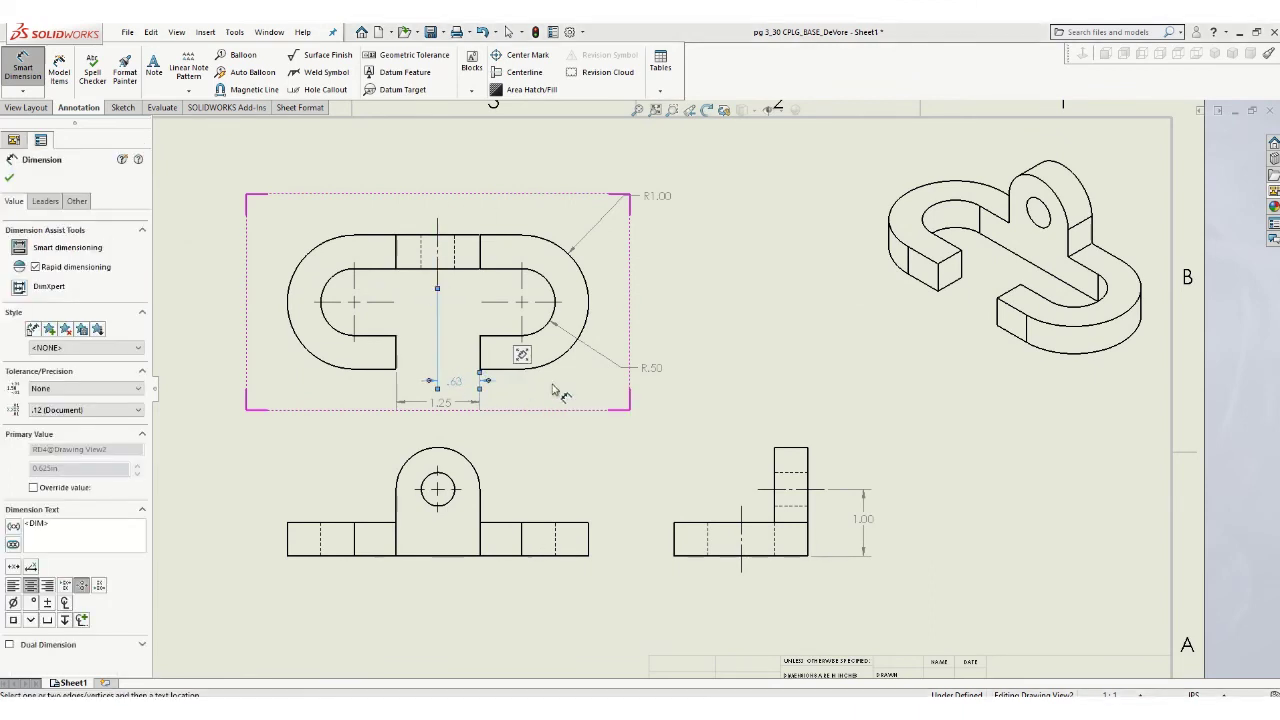
key(Escape)
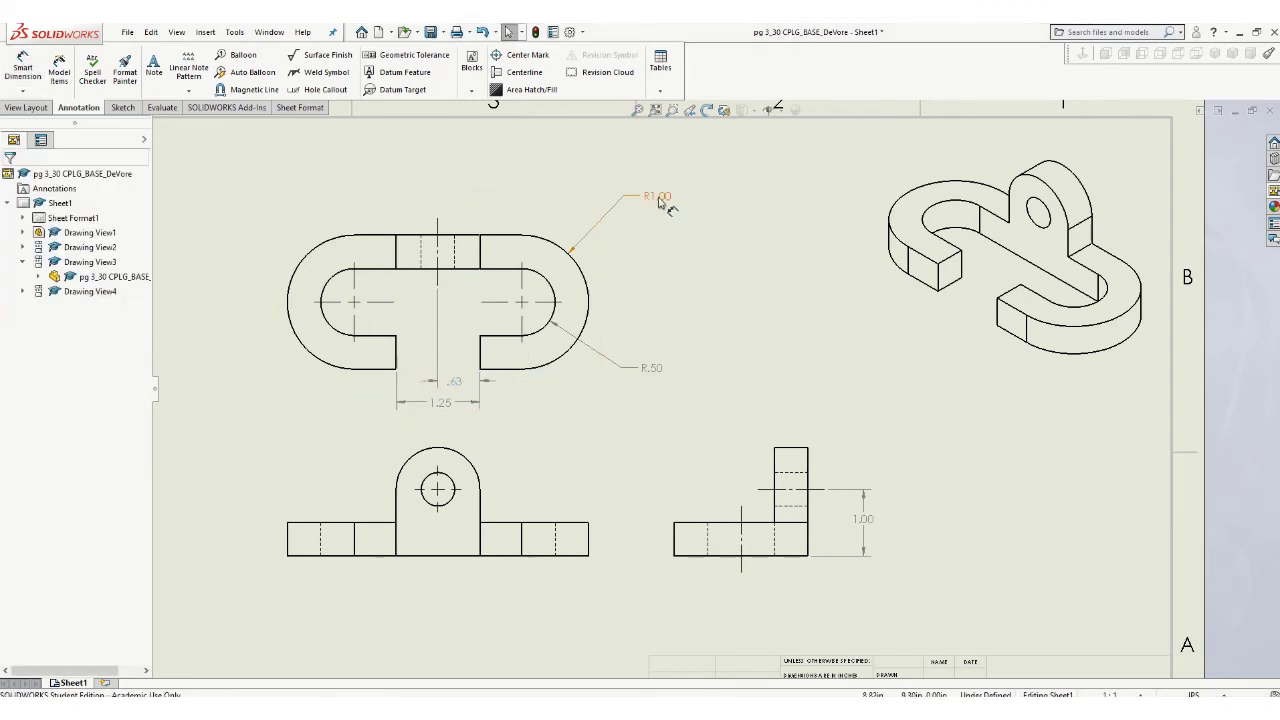
Step: Reposition the R1.00, R.50 and 1.25 dimension labels around the top view
drag(787, 165, 831, 143)
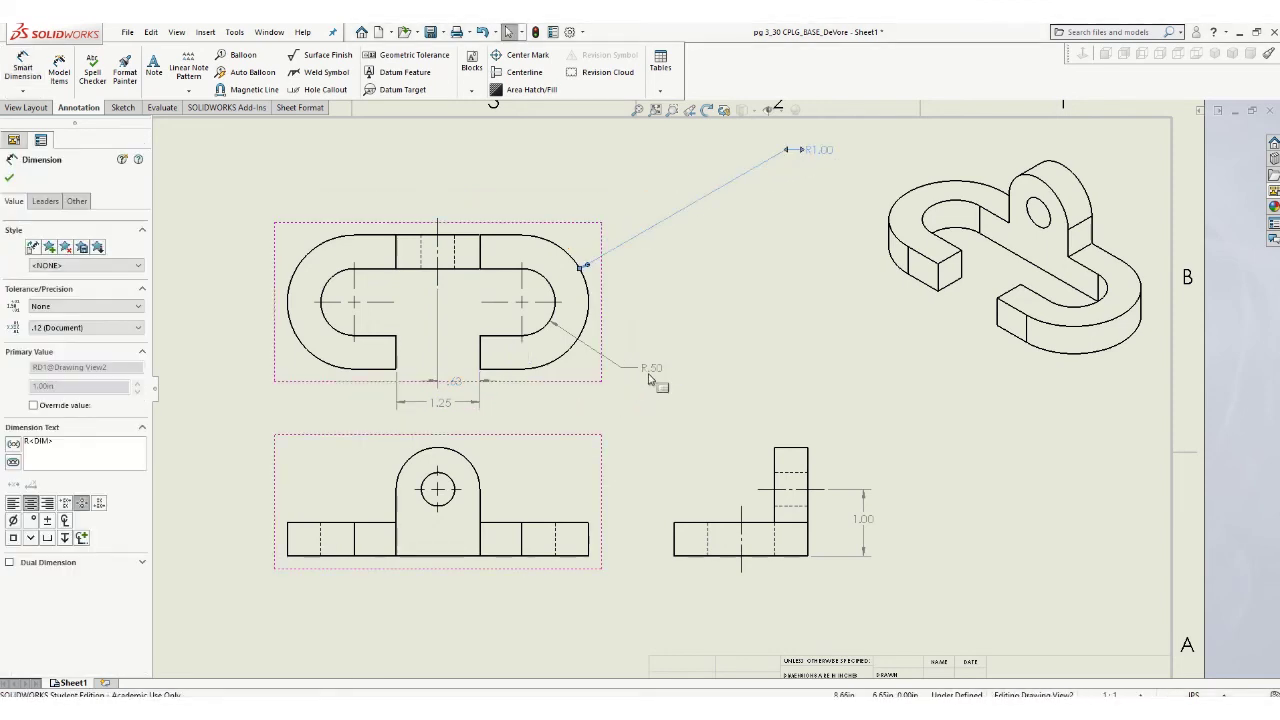
mouse_move(653, 370)
mouse_down()
mouse_move(930, 423)
mouse_move(757, 371)
mouse_move(638, 356)
mouse_up()
key(Escape)
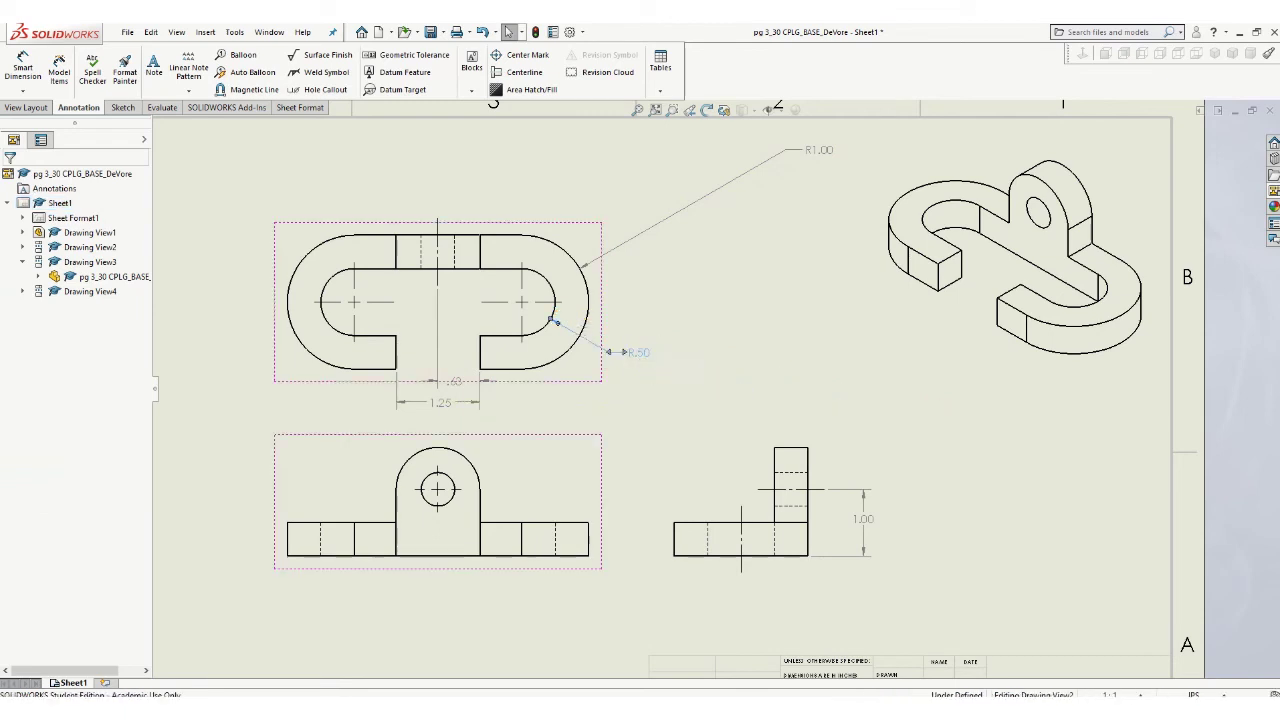
drag(829, 131, 669, 252)
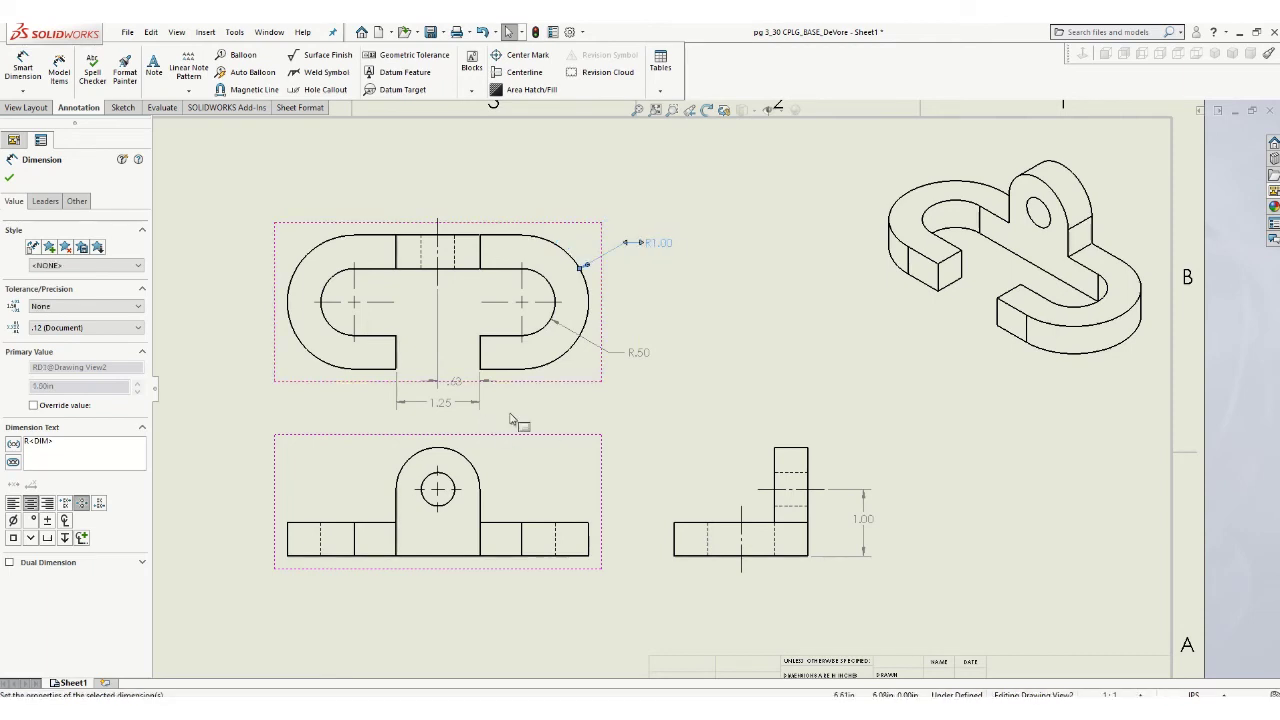
click(512, 420)
key(f)
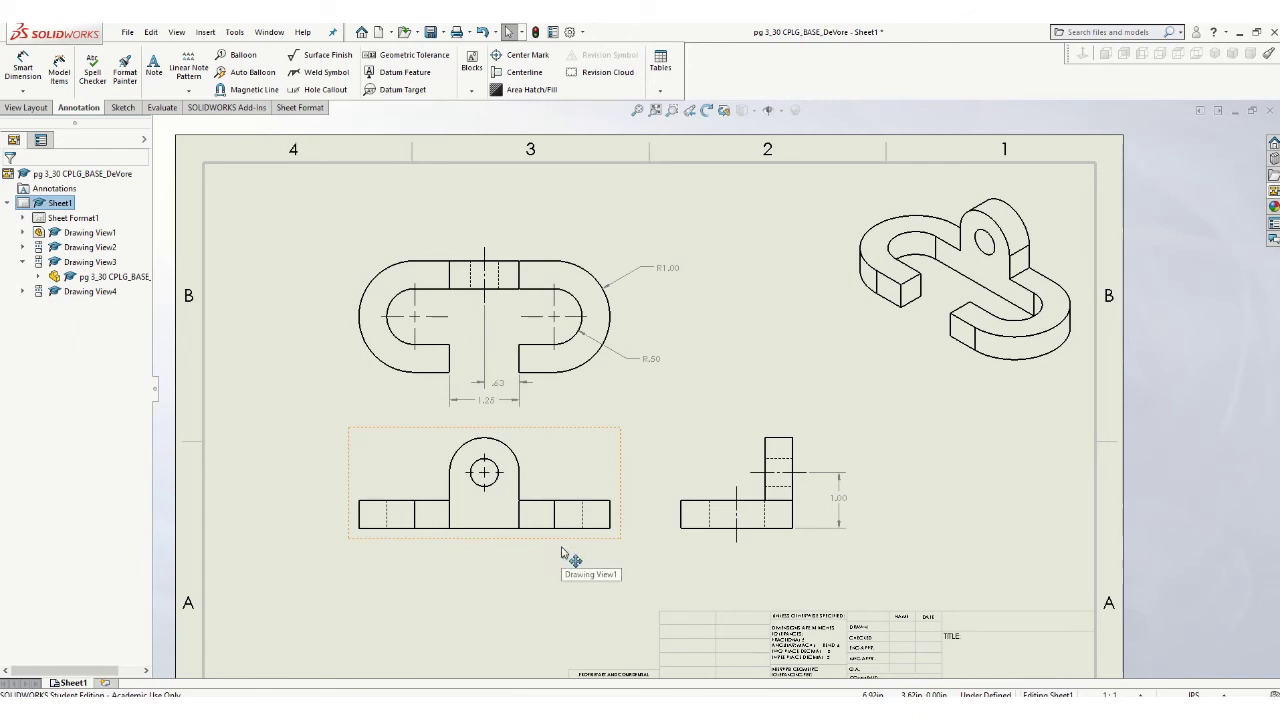
click(485, 401)
drag(495, 387, 500, 394)
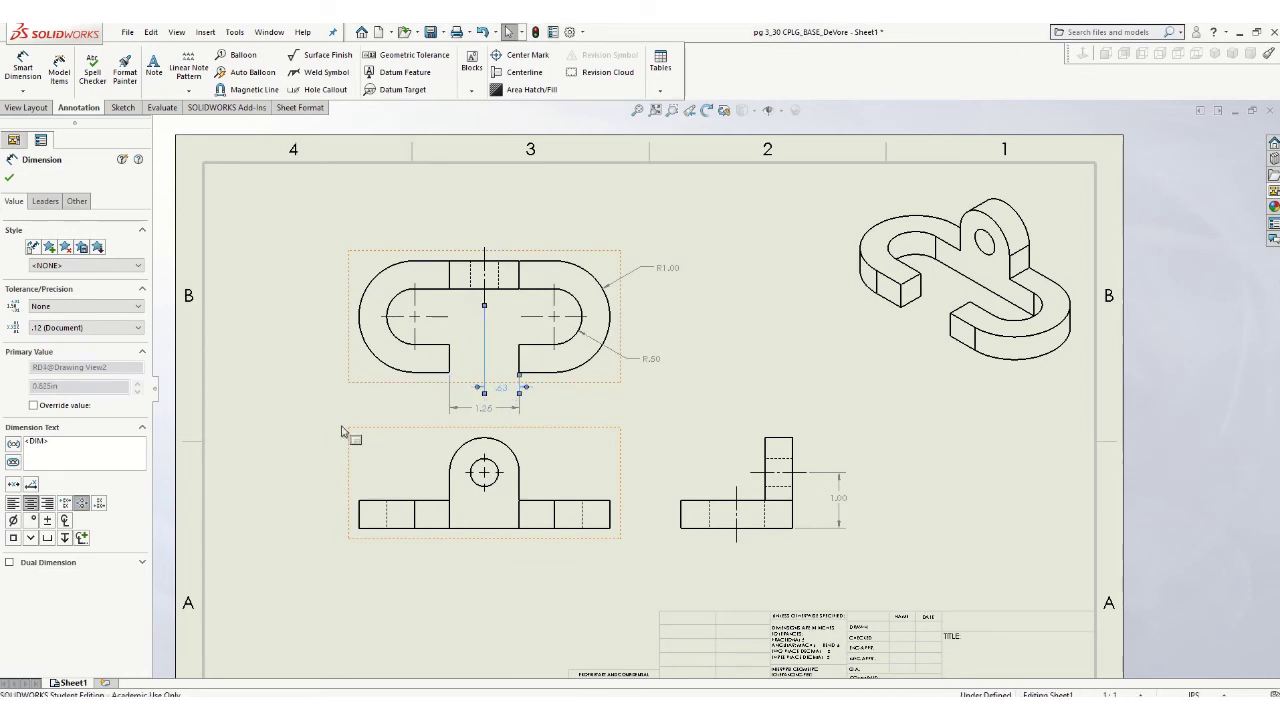
click(335, 428)
Step: Add the 1.00 hole-height and .50 base-thickness dimensions to the front view
click(22, 67)
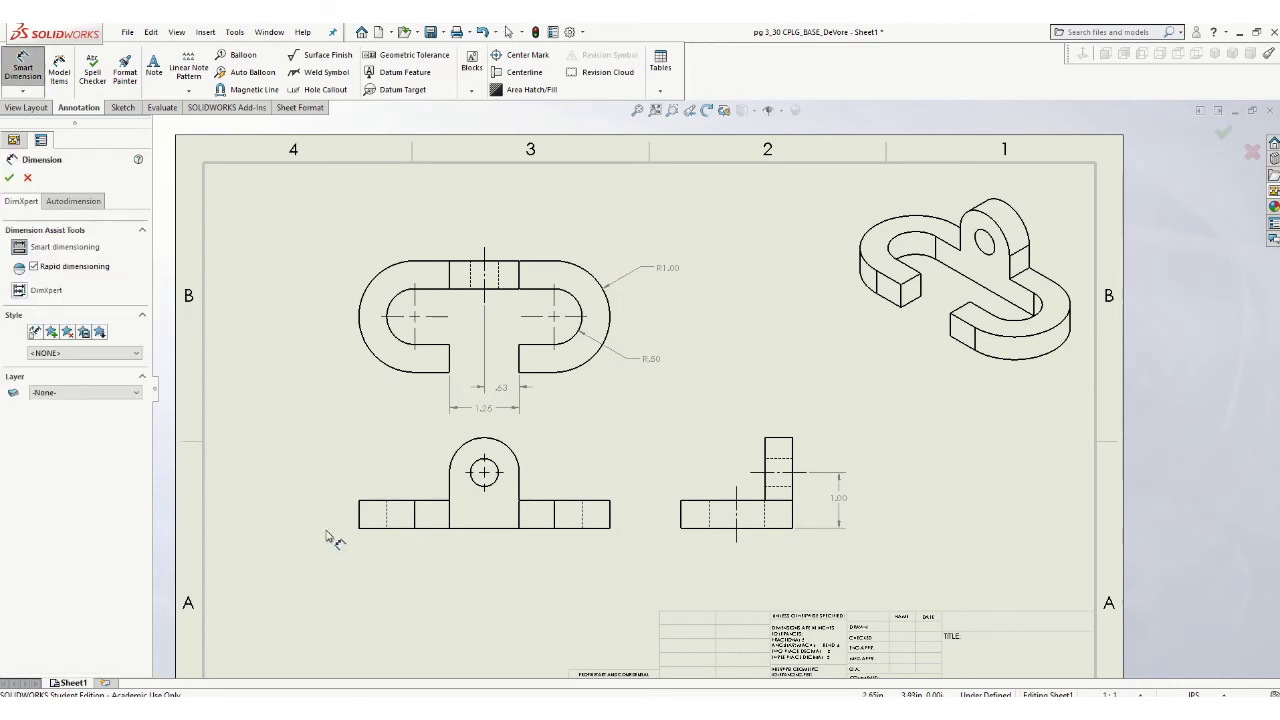
click(481, 466)
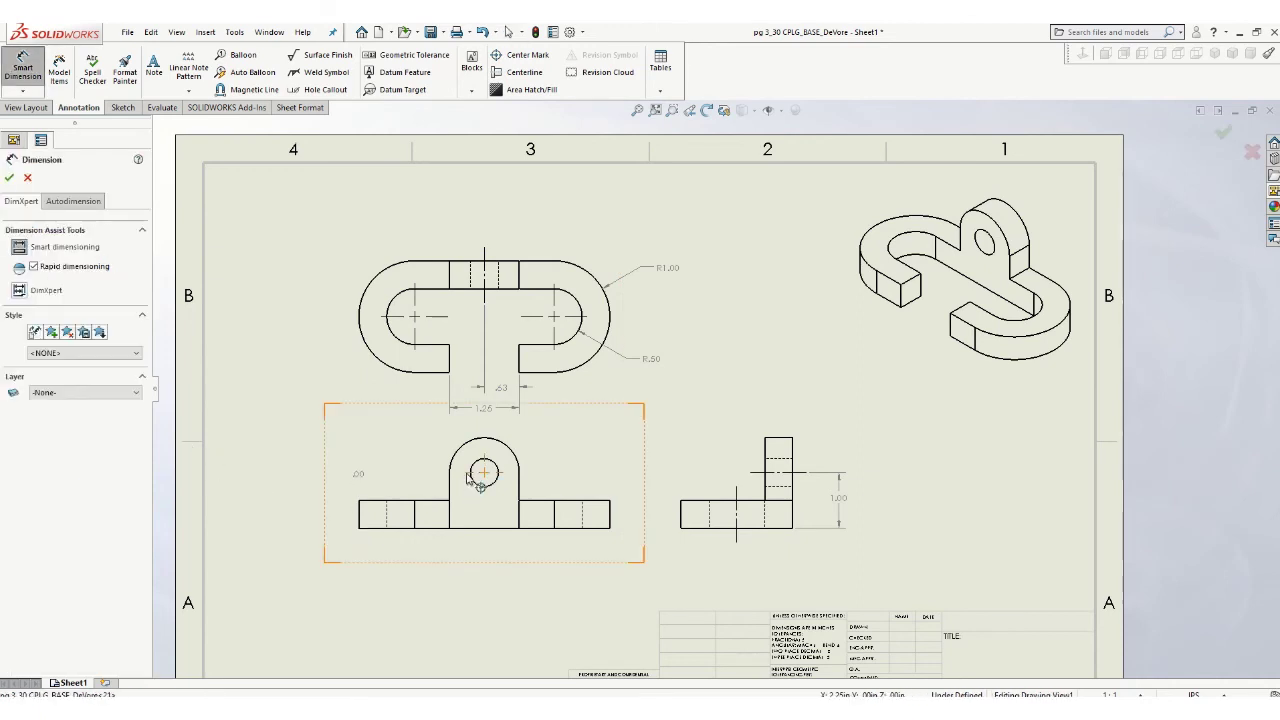
click(311, 505)
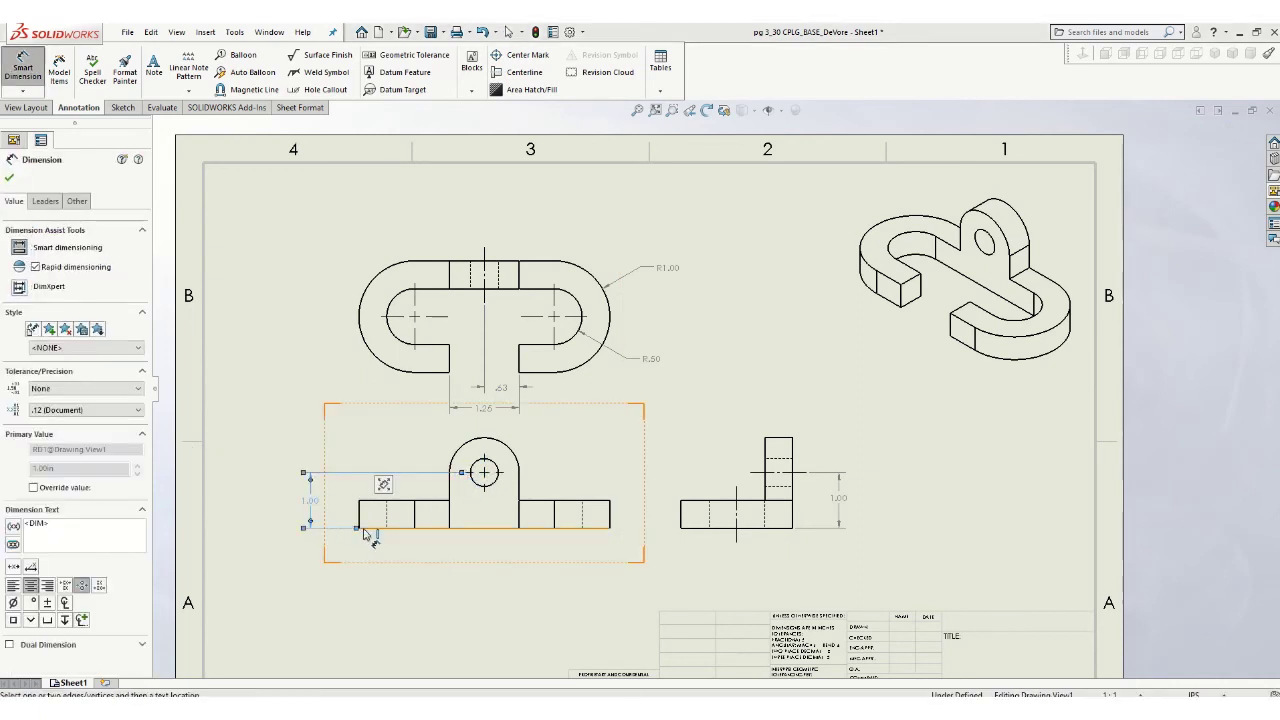
click(608, 527)
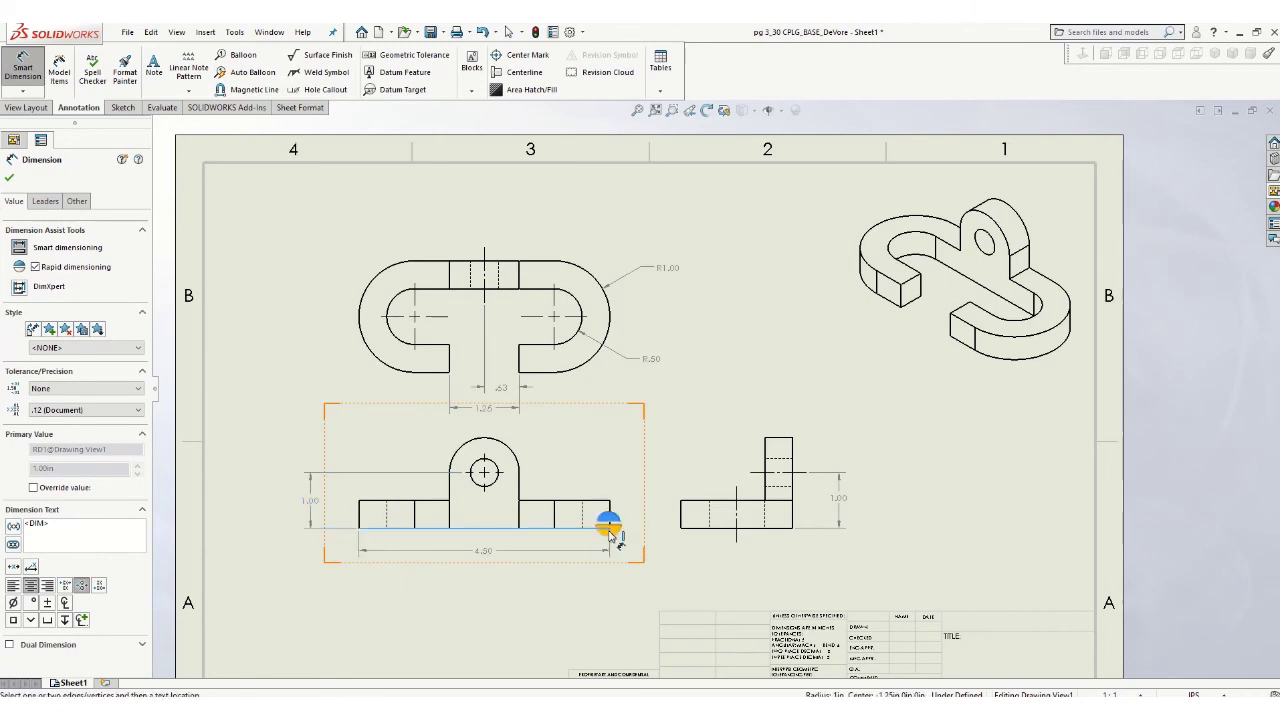
key(Escape)
key(f)
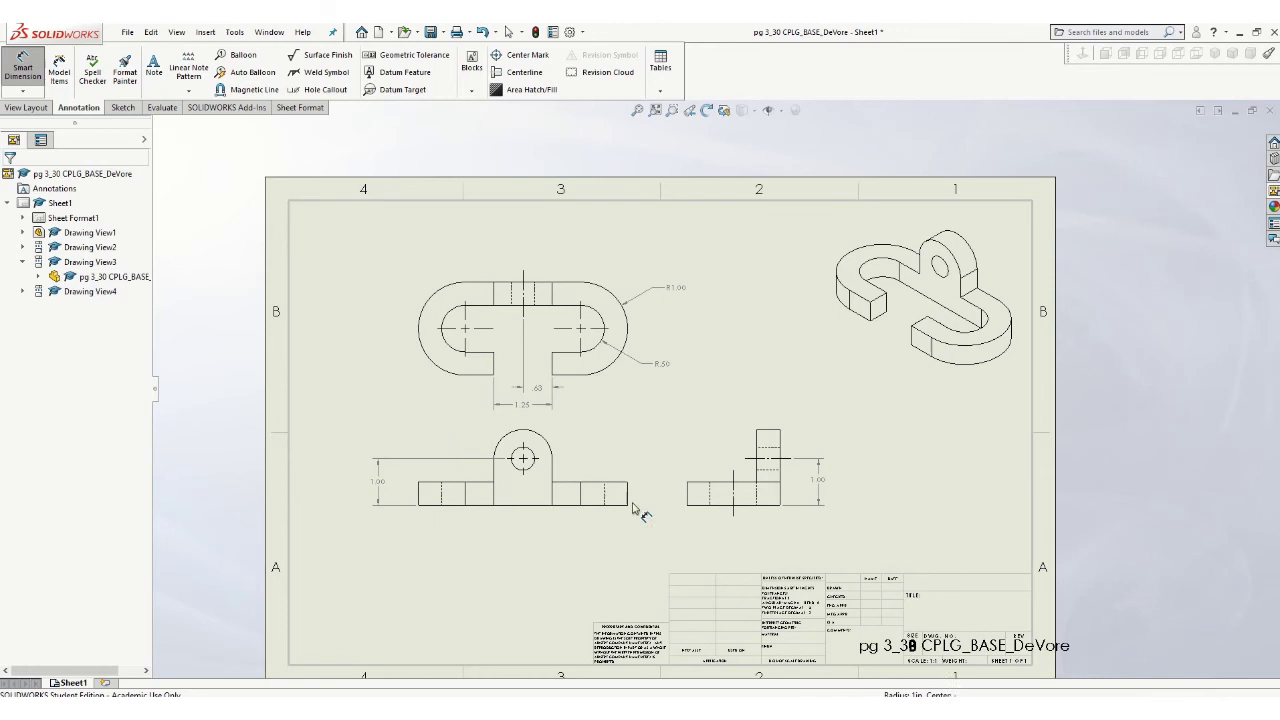
scroll(643, 514, down, 3)
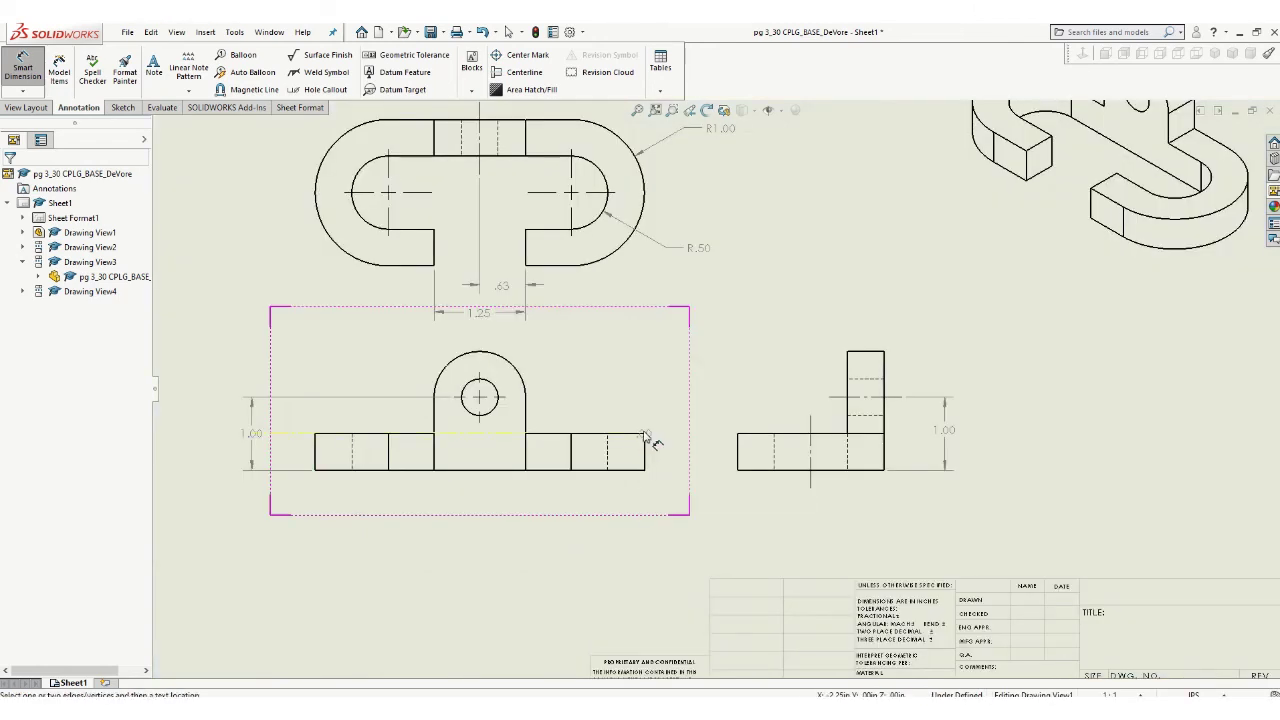
click(641, 435)
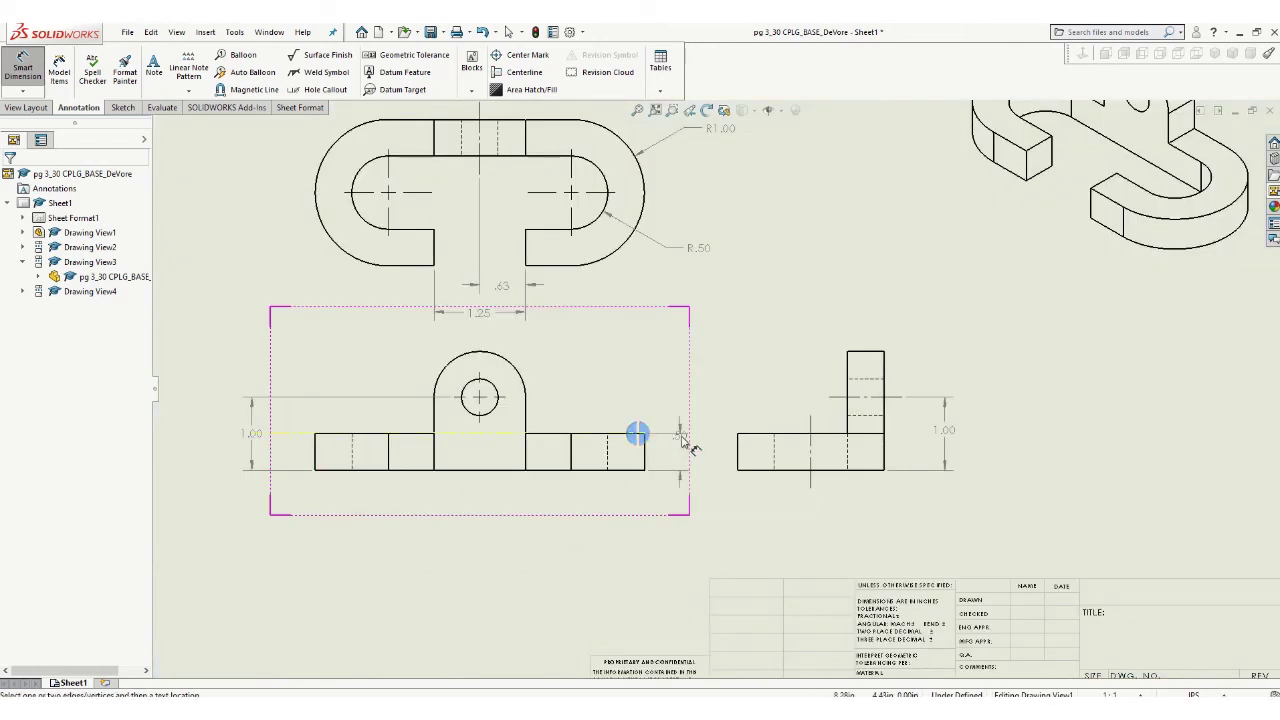
click(684, 455)
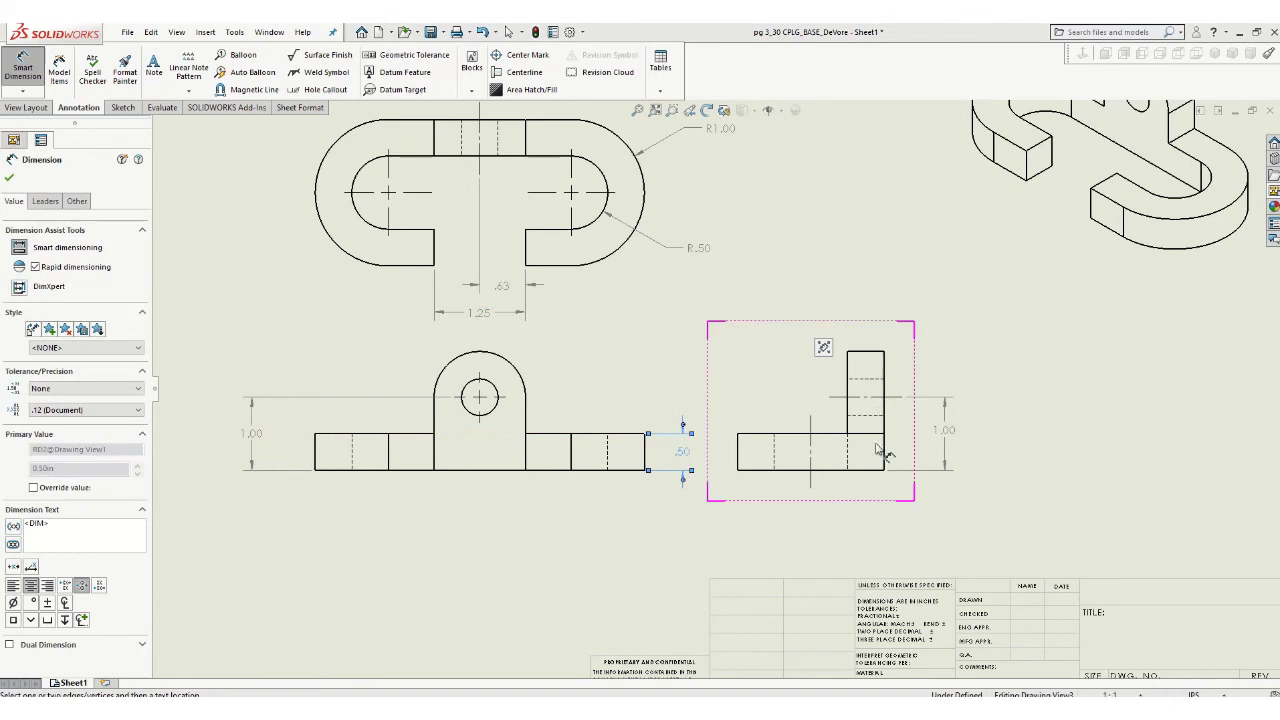
Step: Dimension the front view's top arc as R.63 and its small hole as Ø.50
click(513, 364)
click(566, 341)
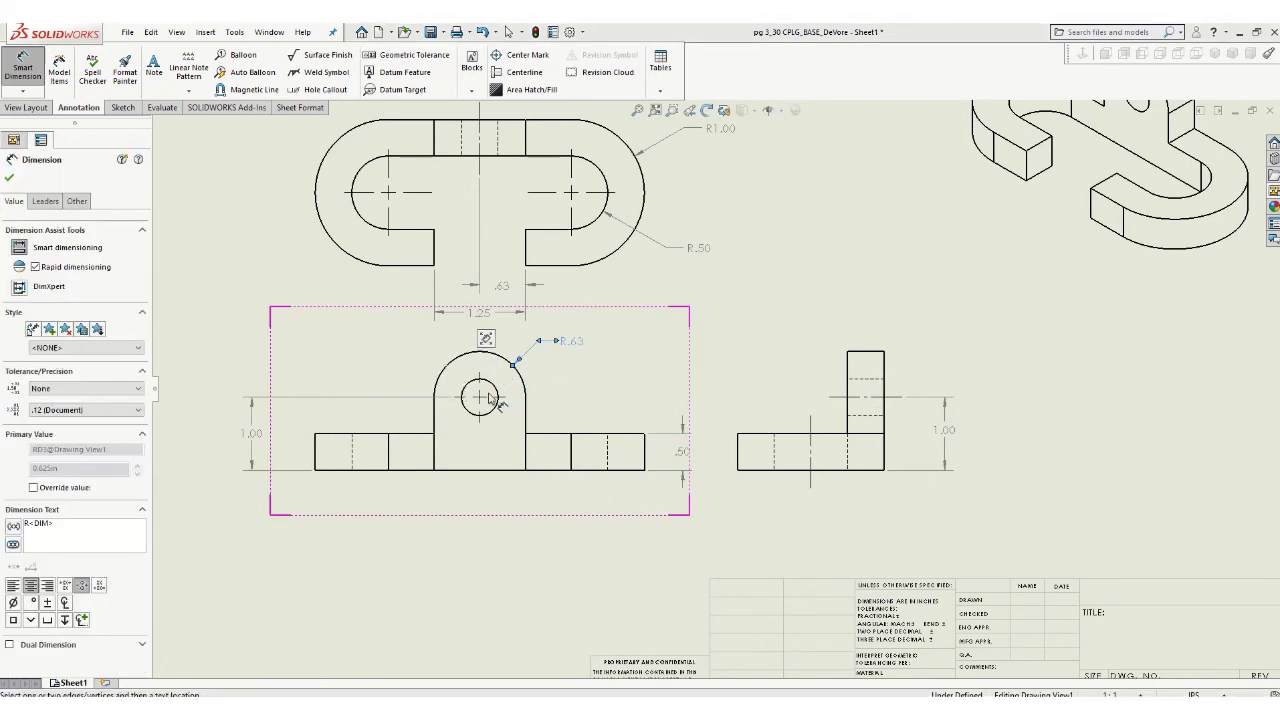
click(494, 402)
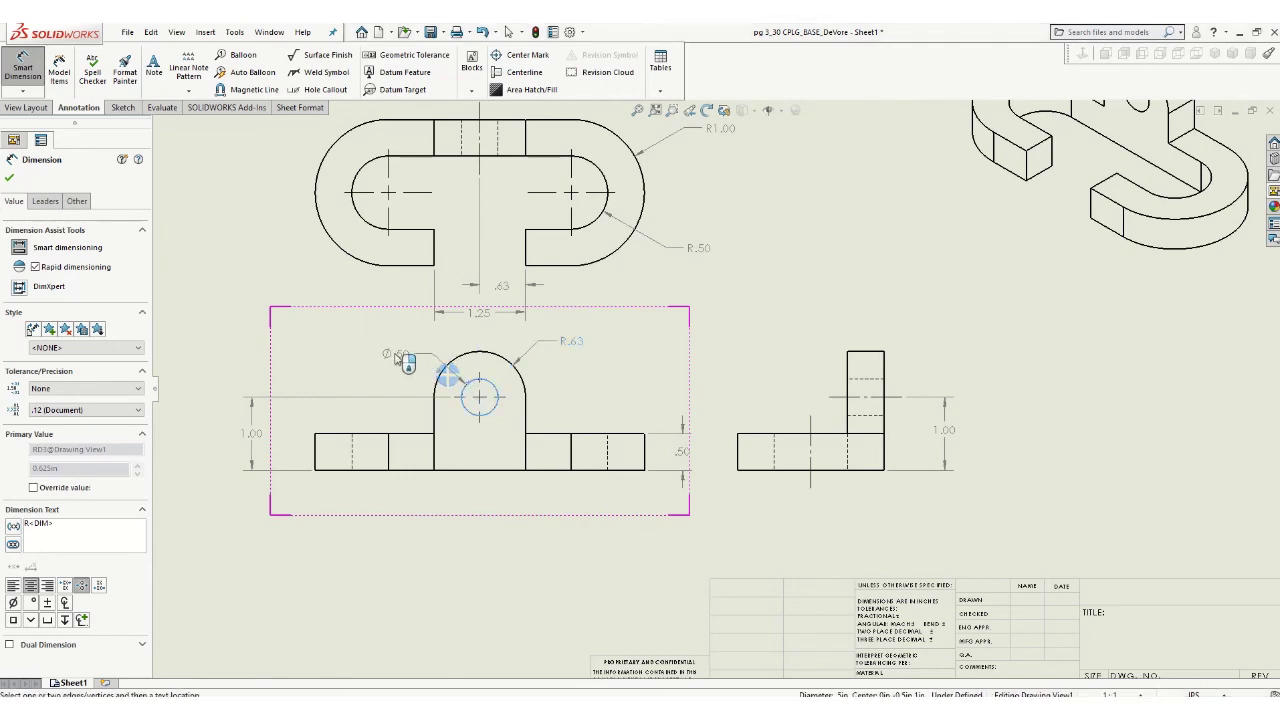
click(400, 358)
key(f)
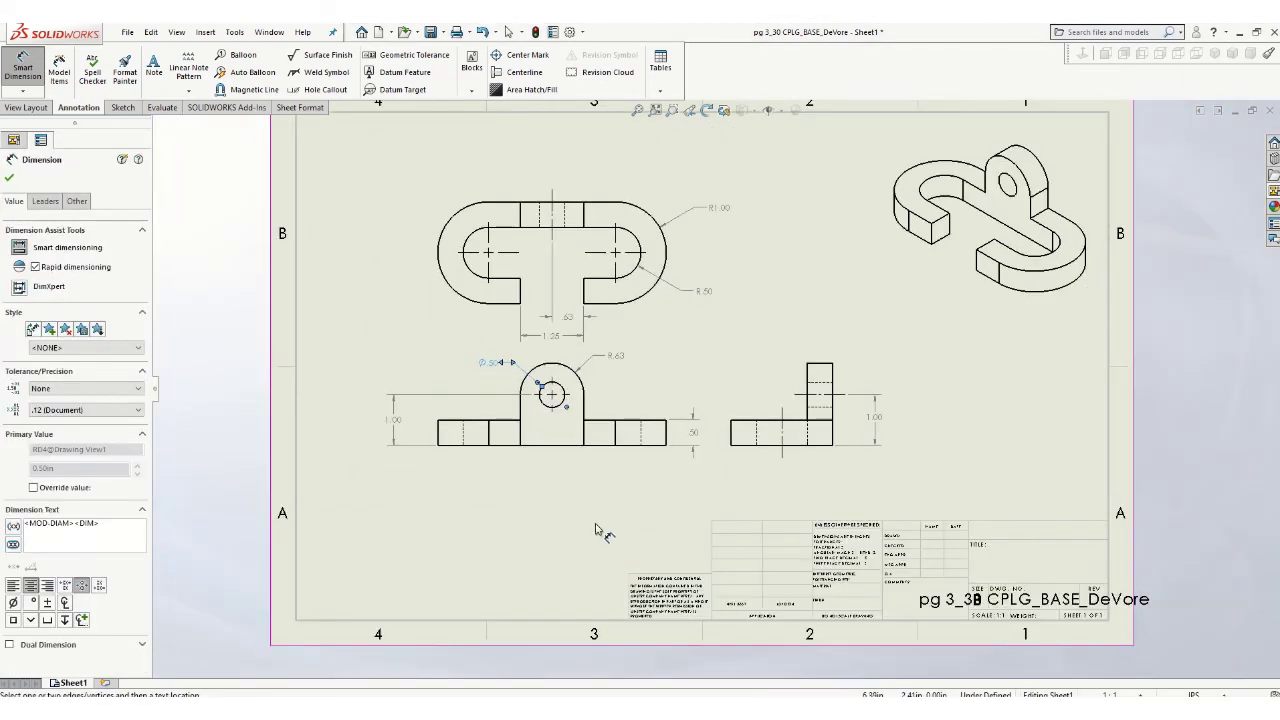
key(Escape)
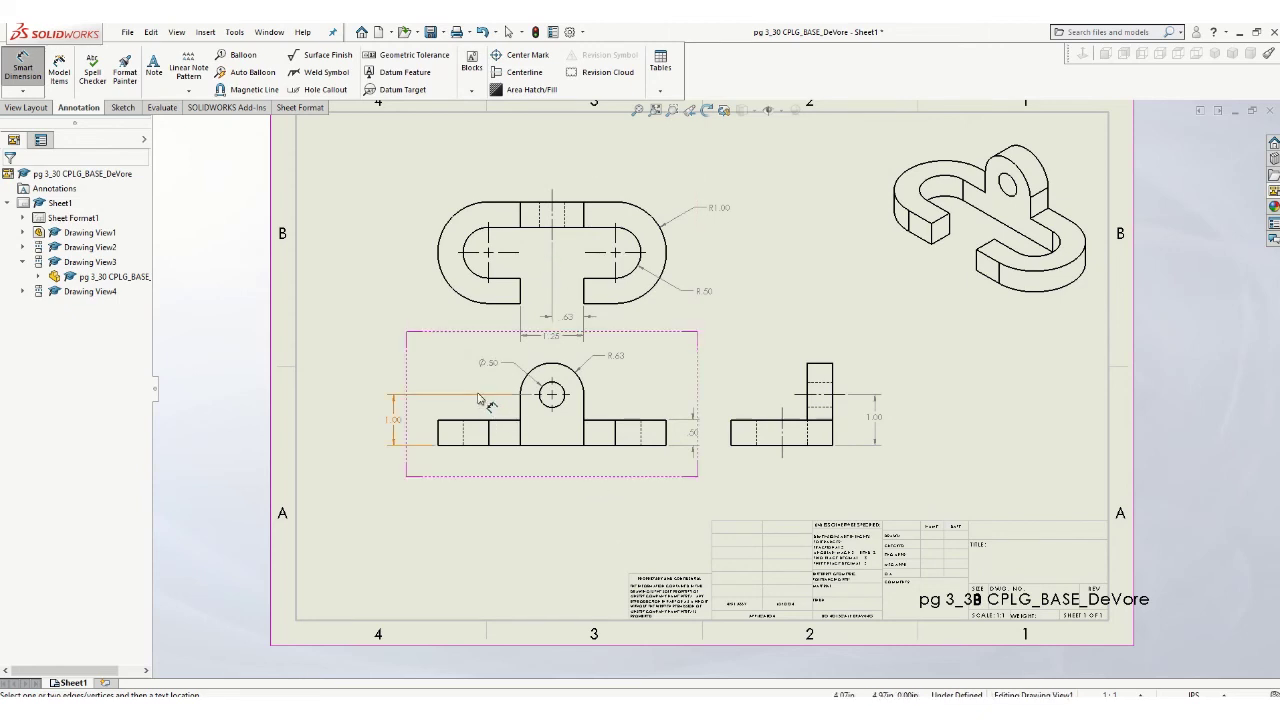
Step: Attempt a dimension between the two top-view slot arcs, then cancel it
click(489, 229)
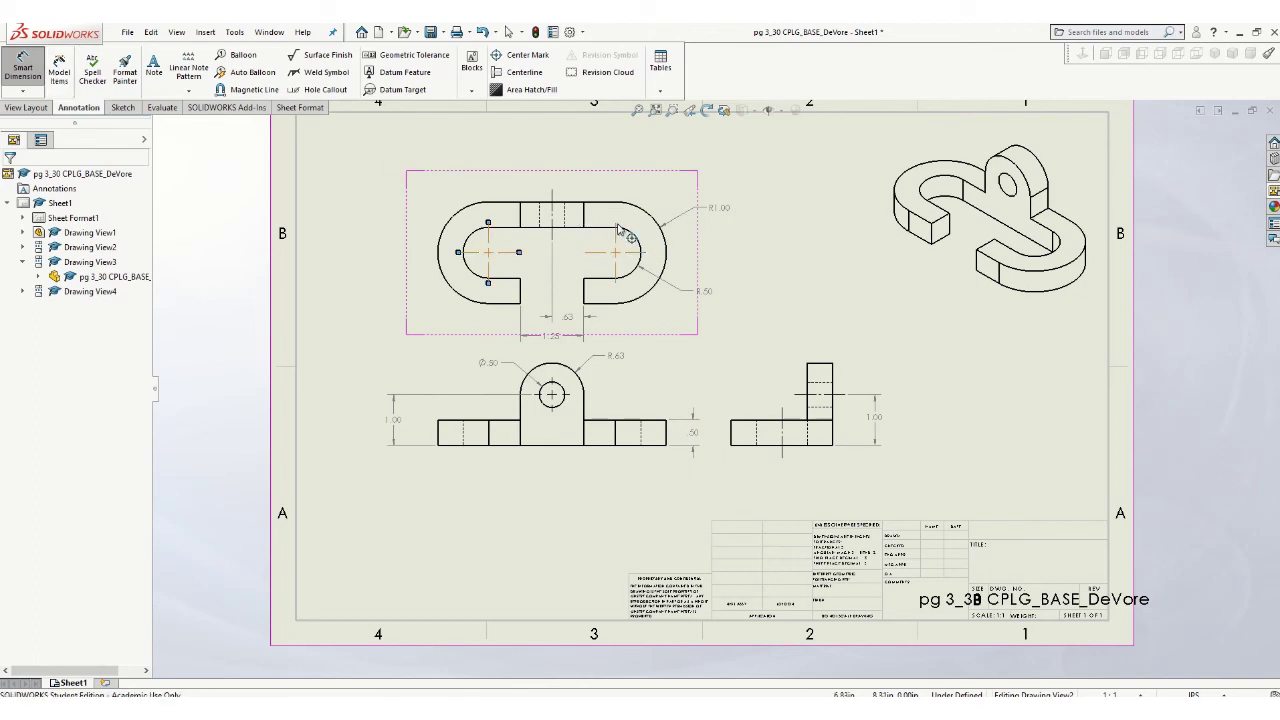
click(618, 230)
key(Escape)
Step: Rebuild, then place a 2.50 dimension between the slot arc centres above the top view
click(22, 68)
click(468, 230)
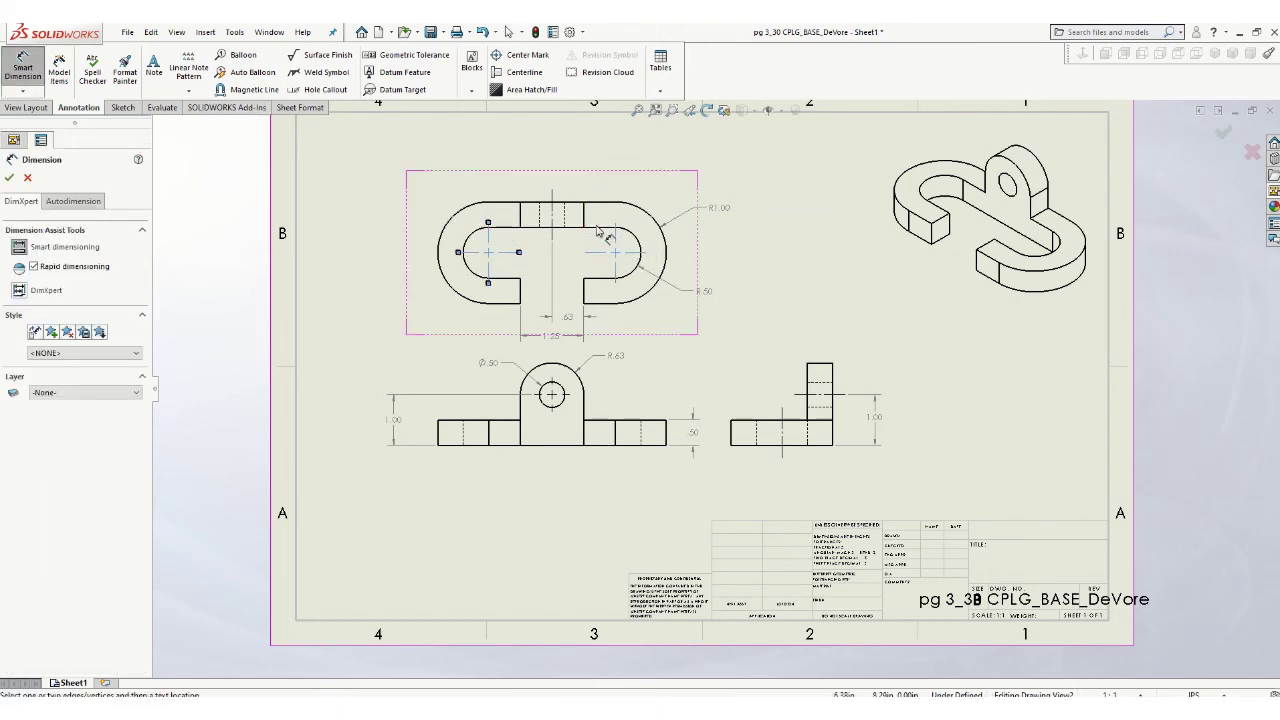
click(617, 232)
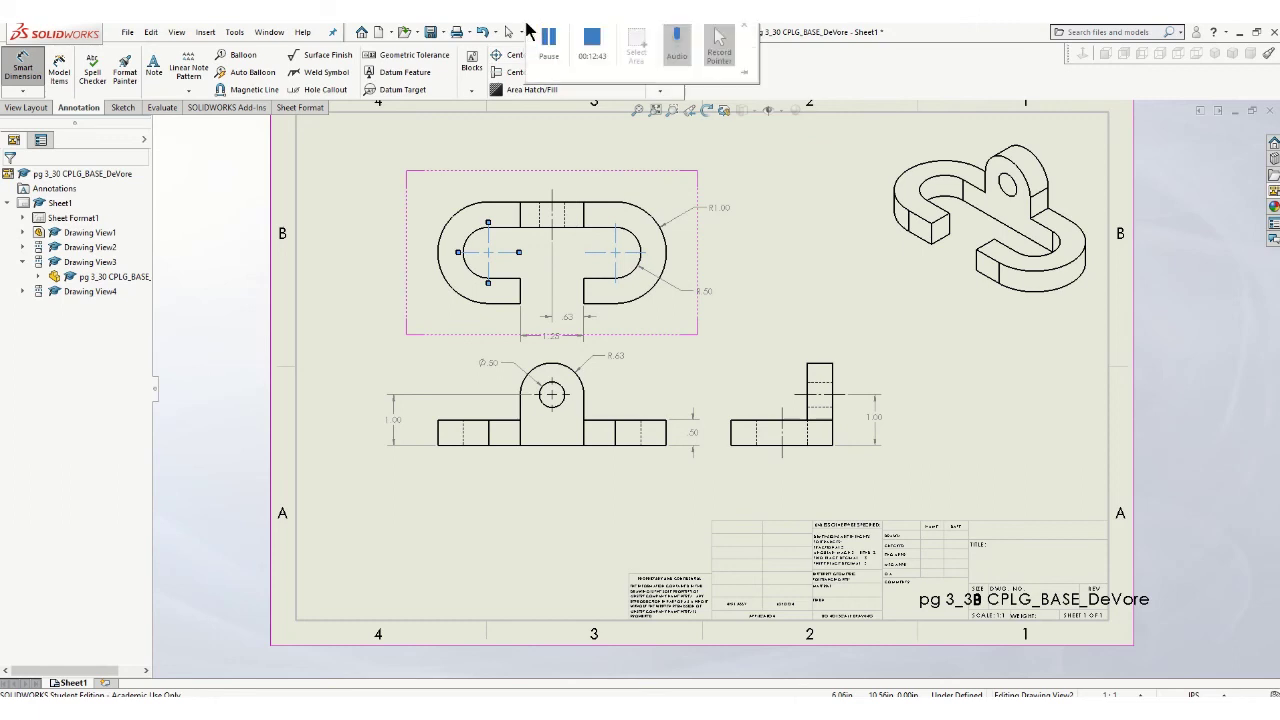
click(535, 32)
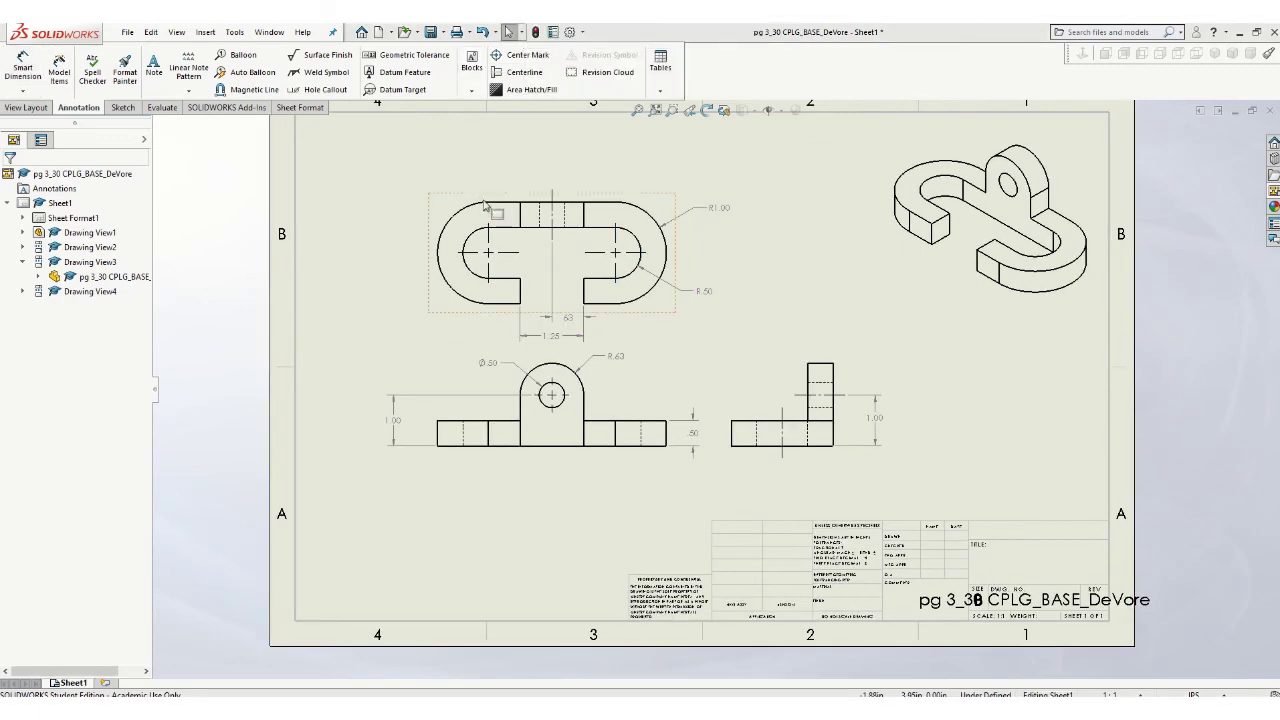
click(23, 70)
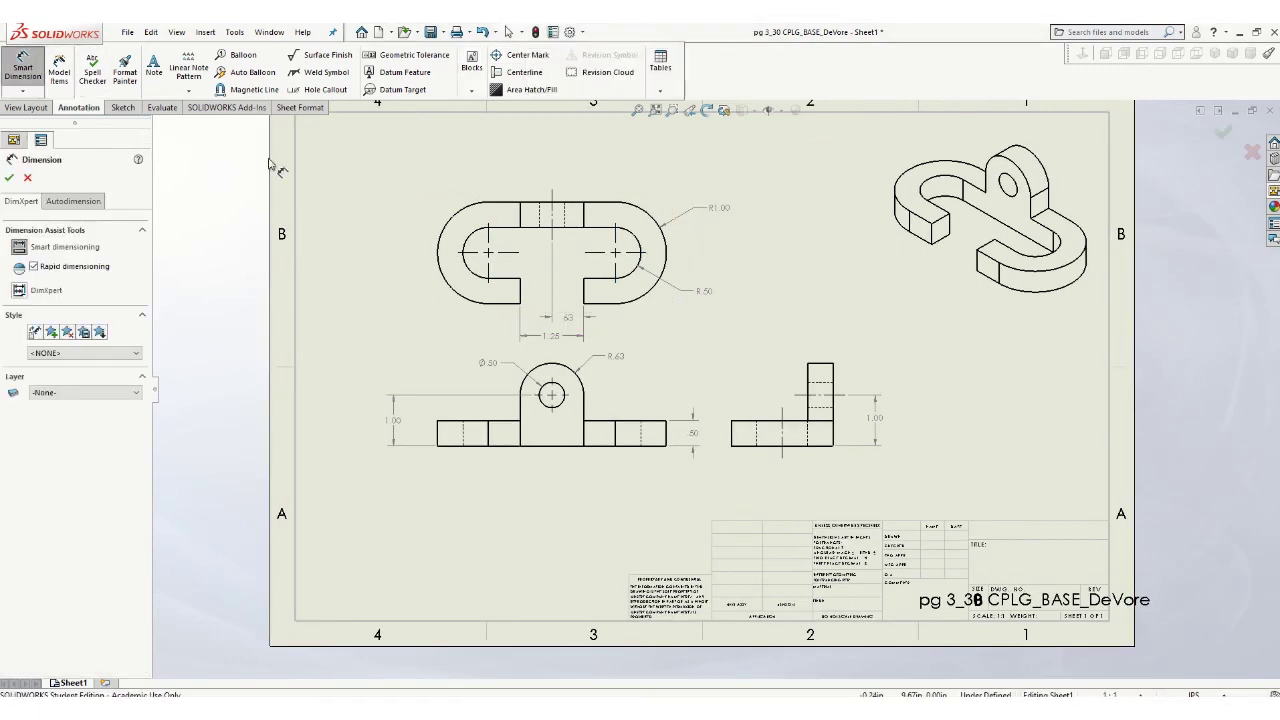
click(488, 229)
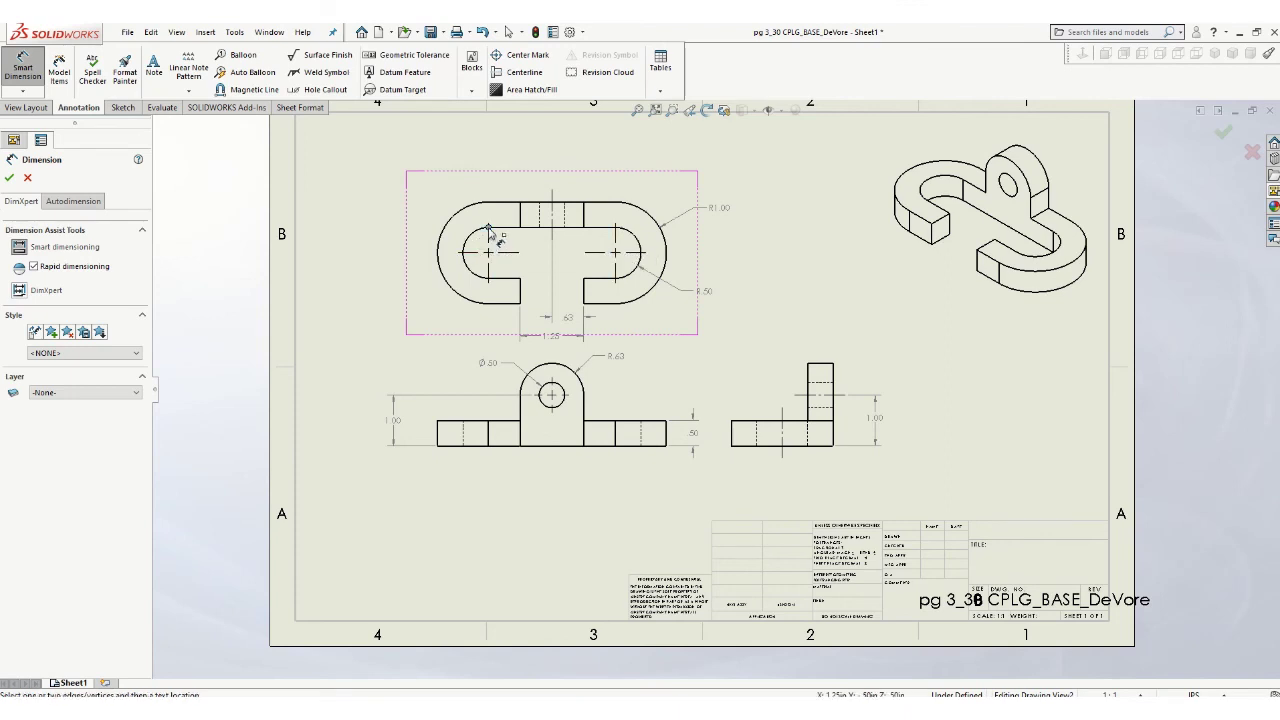
click(615, 229)
click(551, 167)
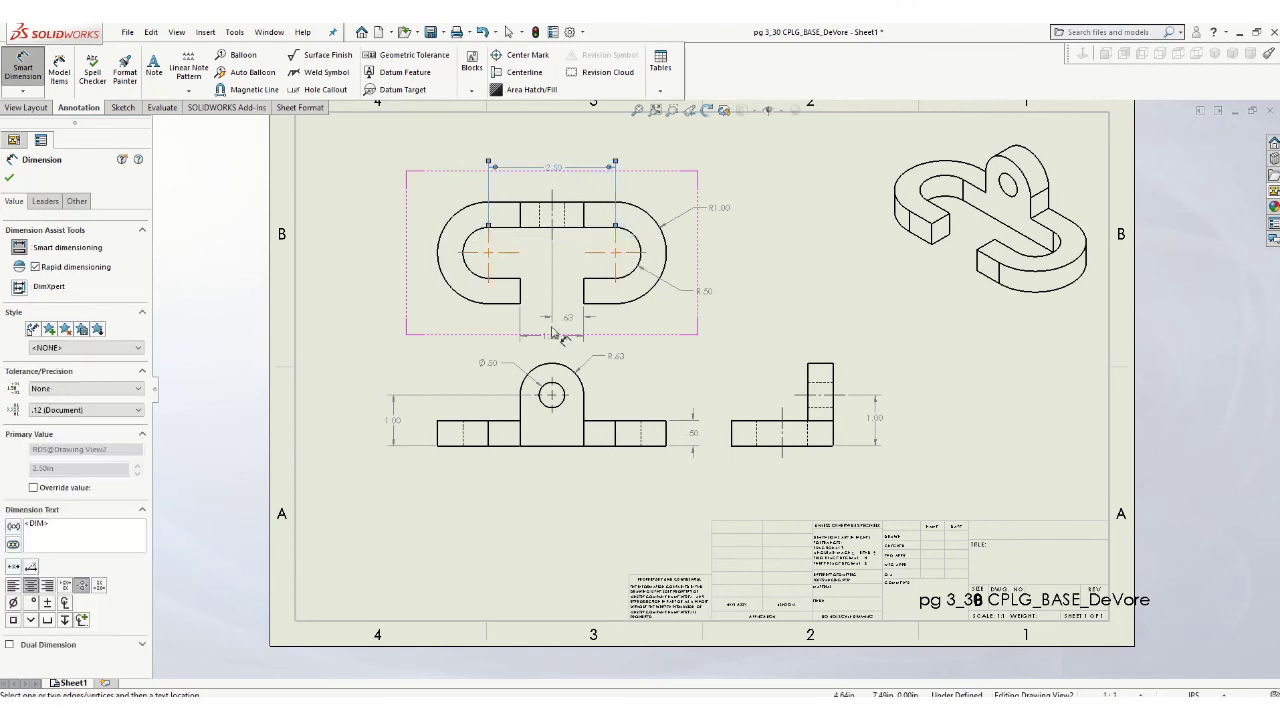
click(630, 517)
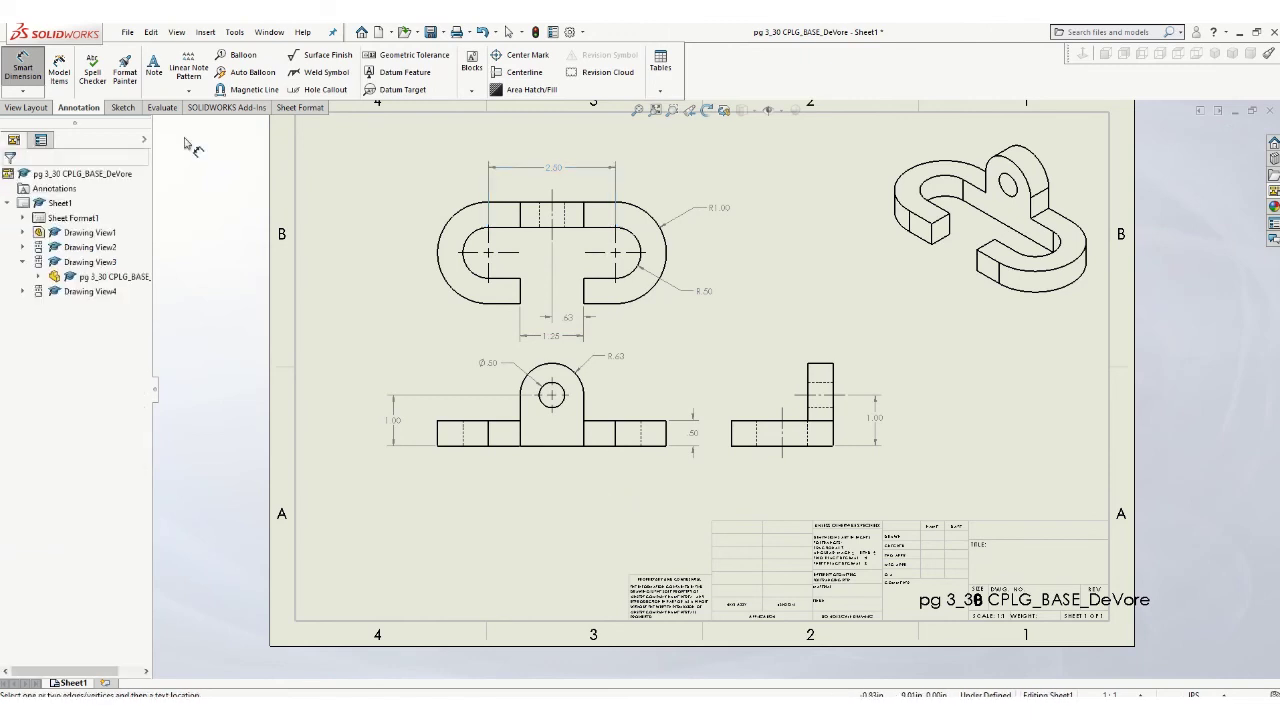
Step: Write the author's name, MET 132 and Pg # 3_30 Prob 4 in the TITLE cell
click(153, 66)
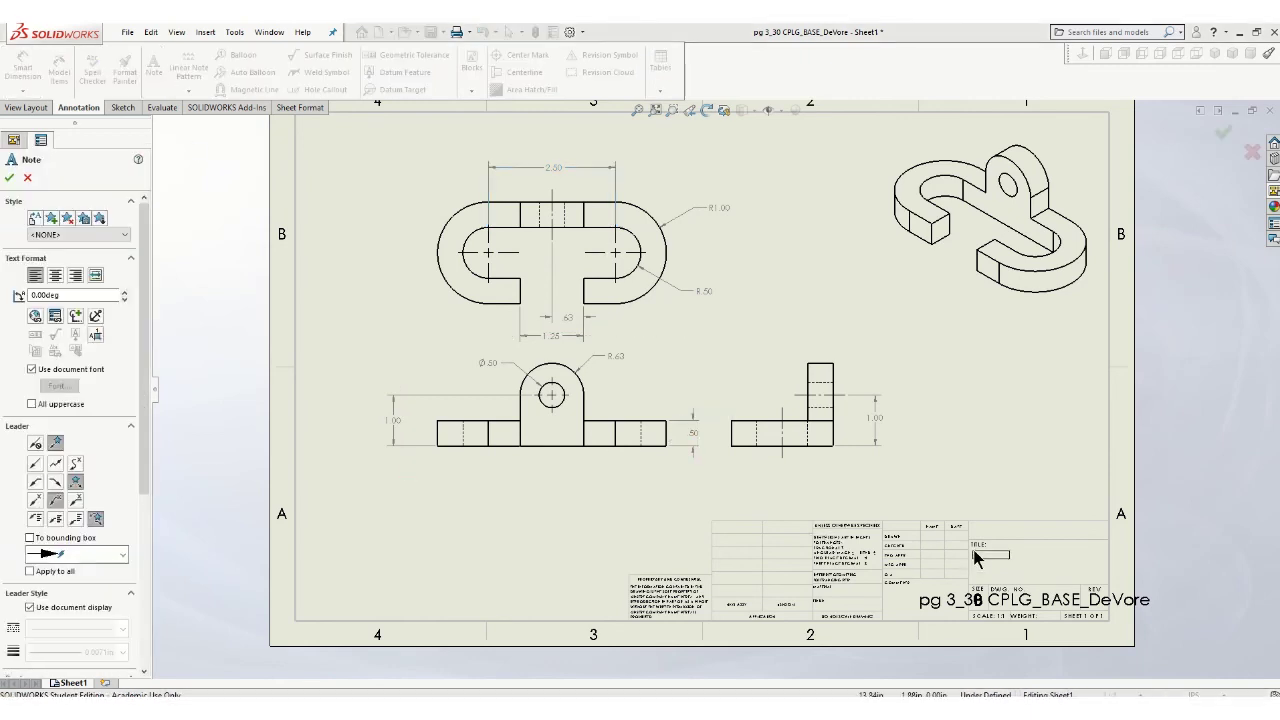
click(1101, 583)
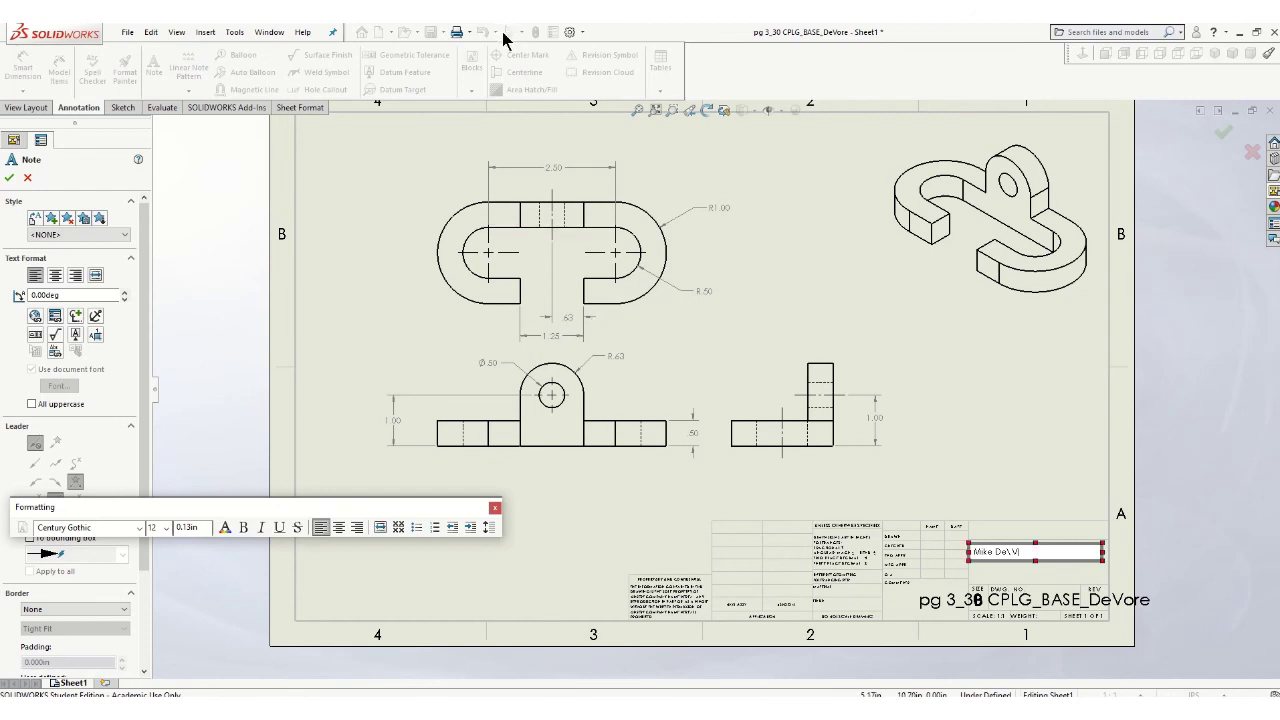
click(1038, 557)
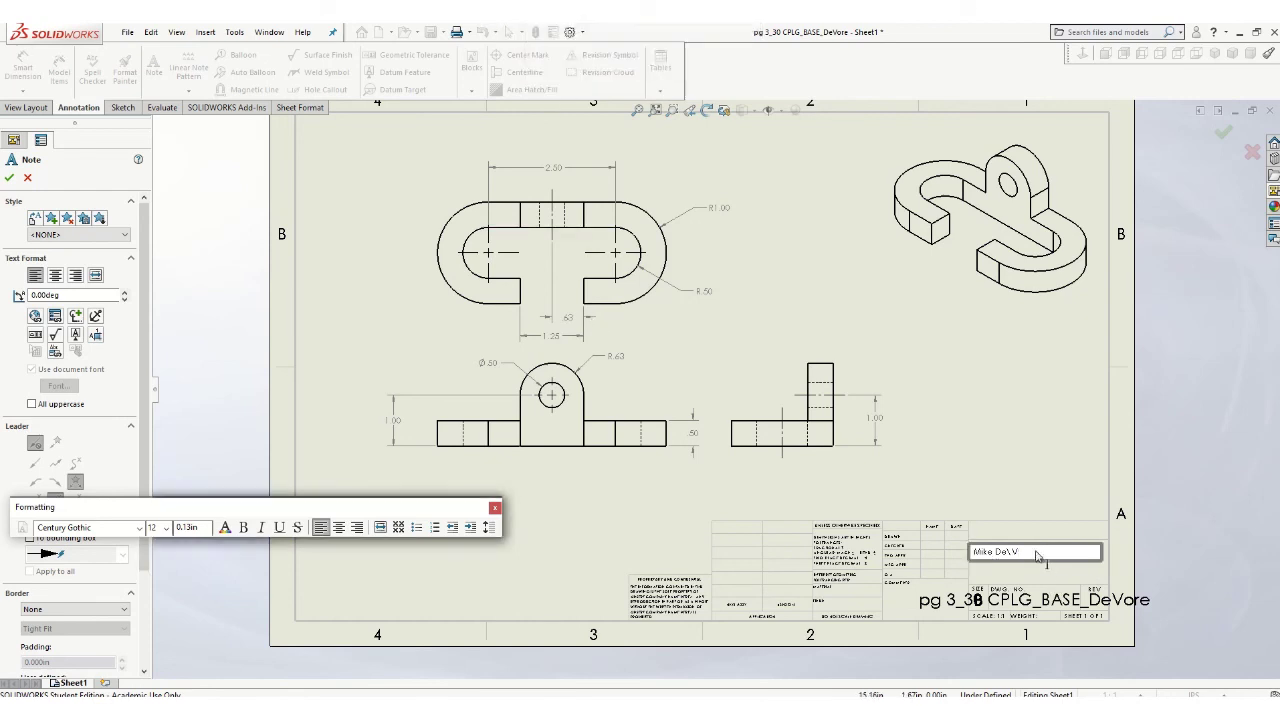
key(BackSpace)
key(BackSpace)
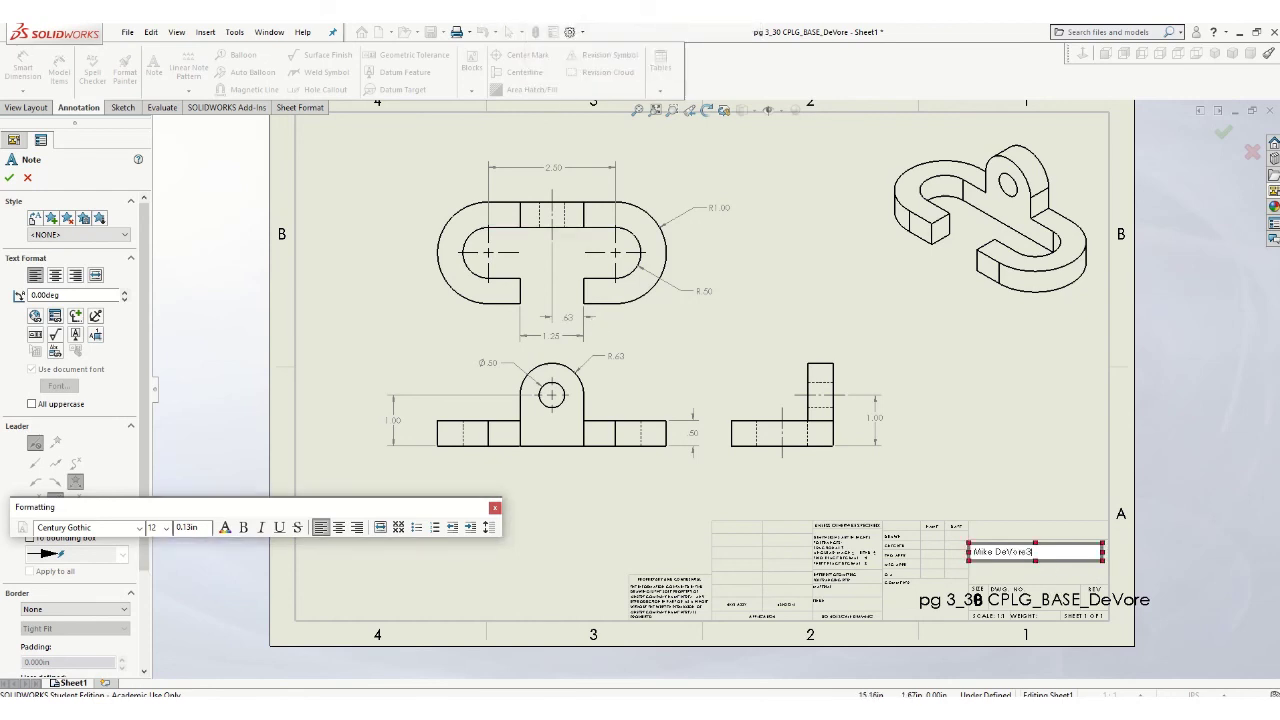
key(Return)
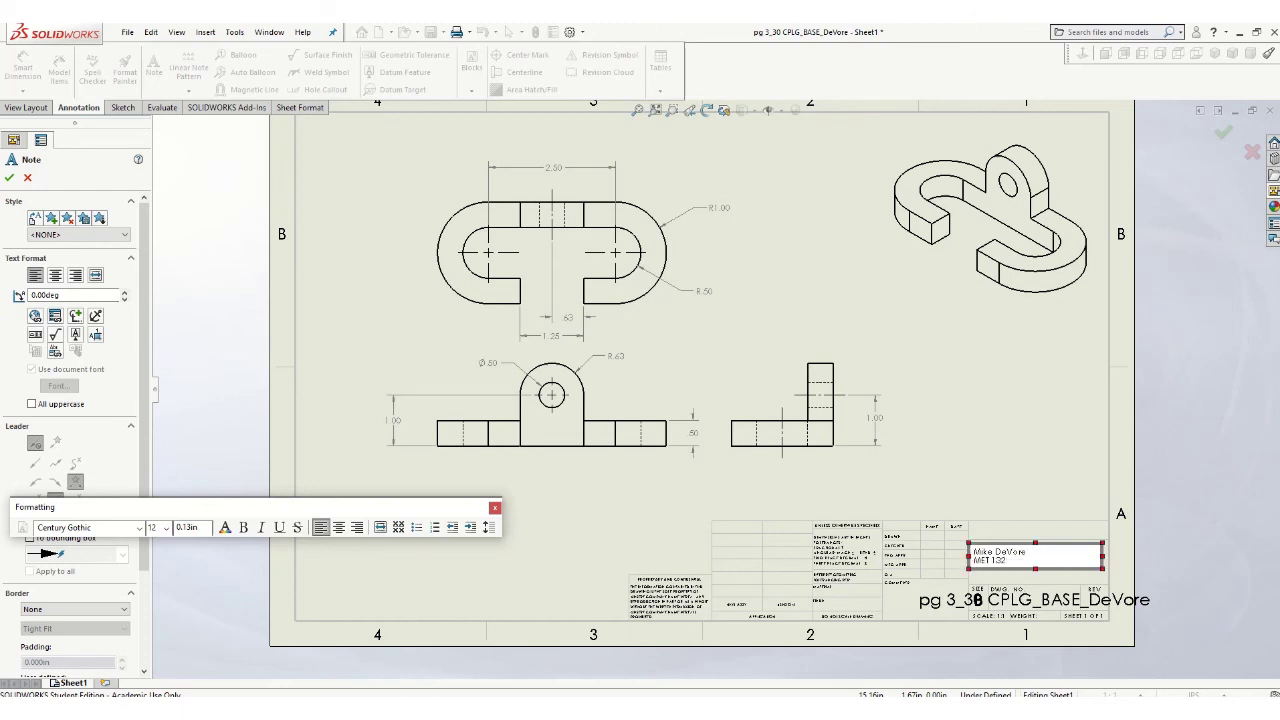
text(MET 132)
key(Return)
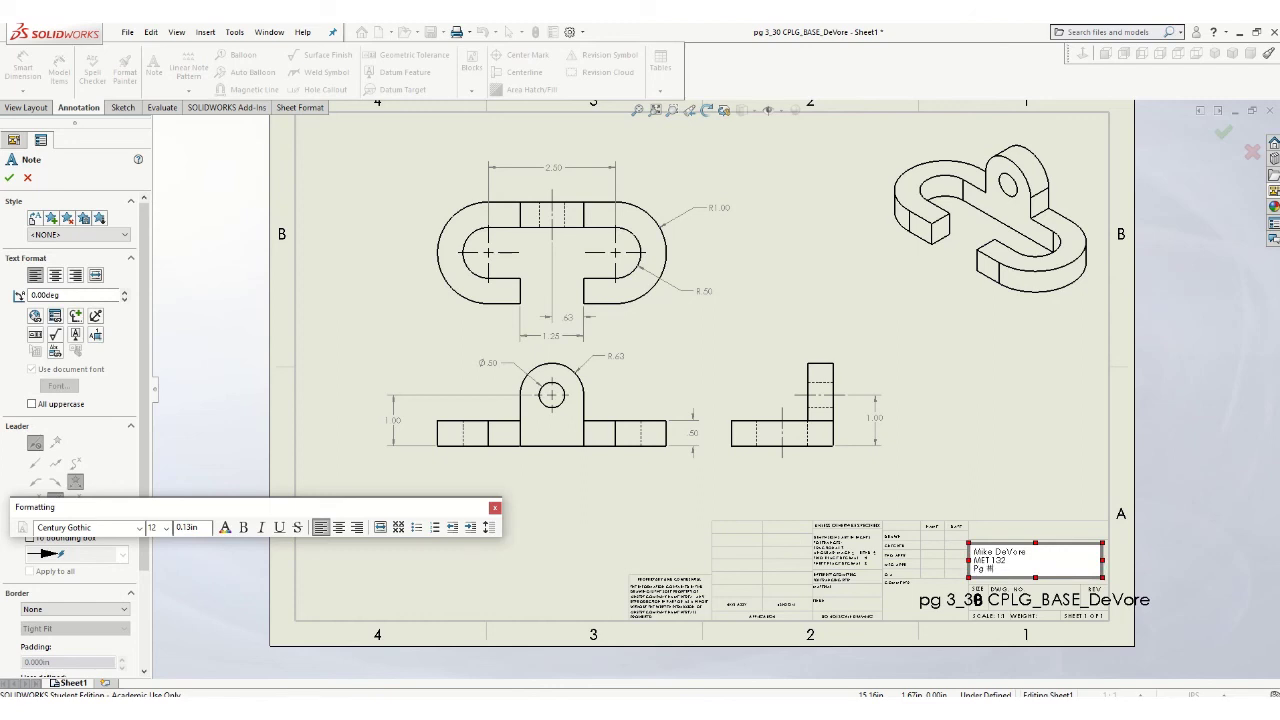
click(624, 110)
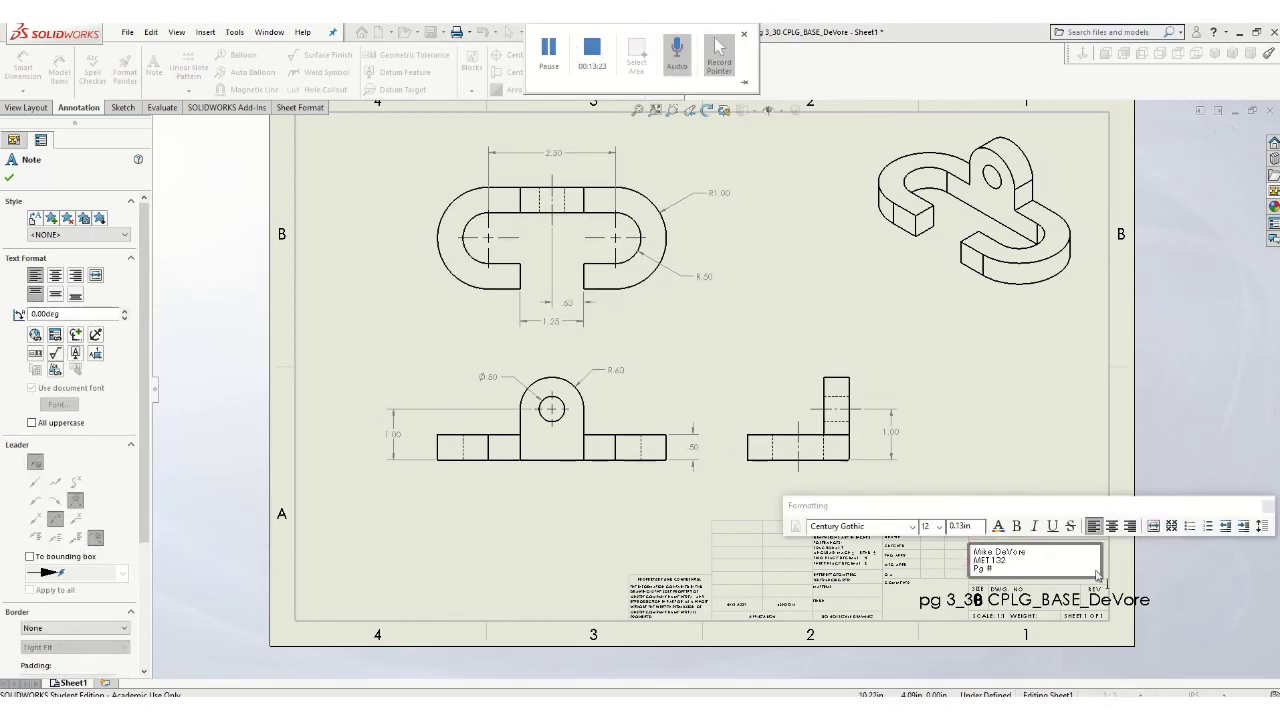
text(1)
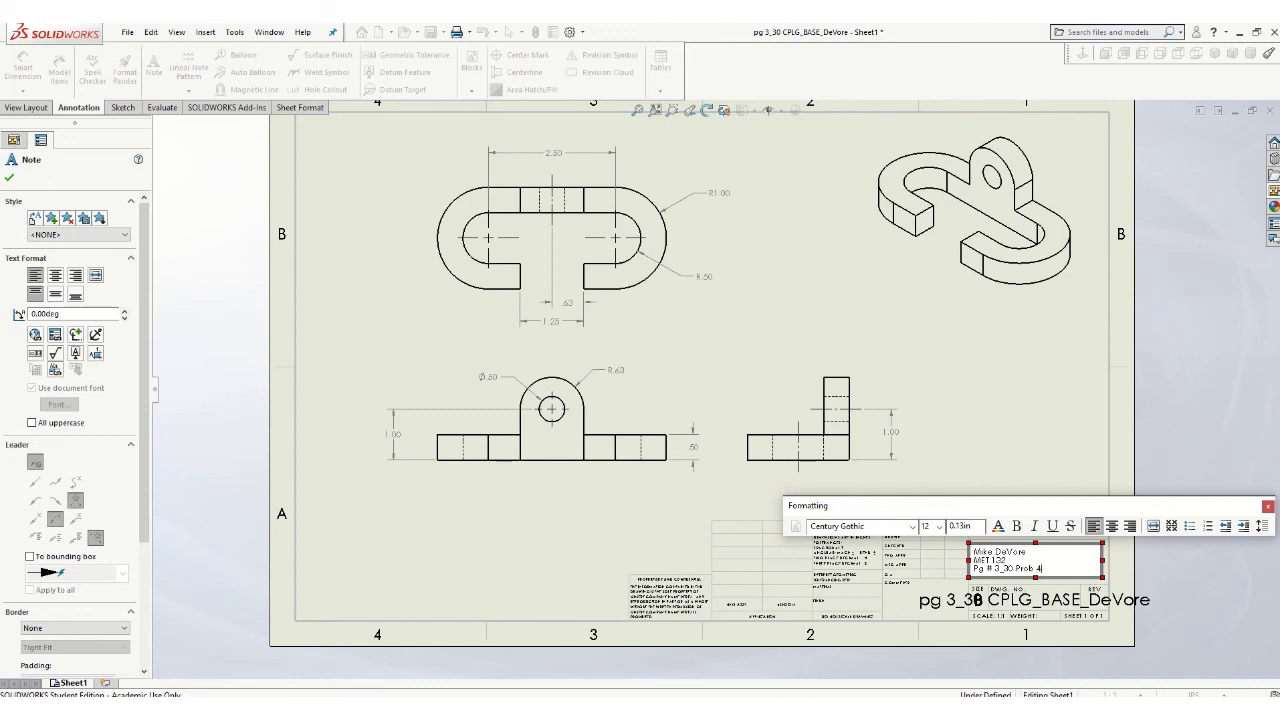
click(1267, 505)
click(1267, 513)
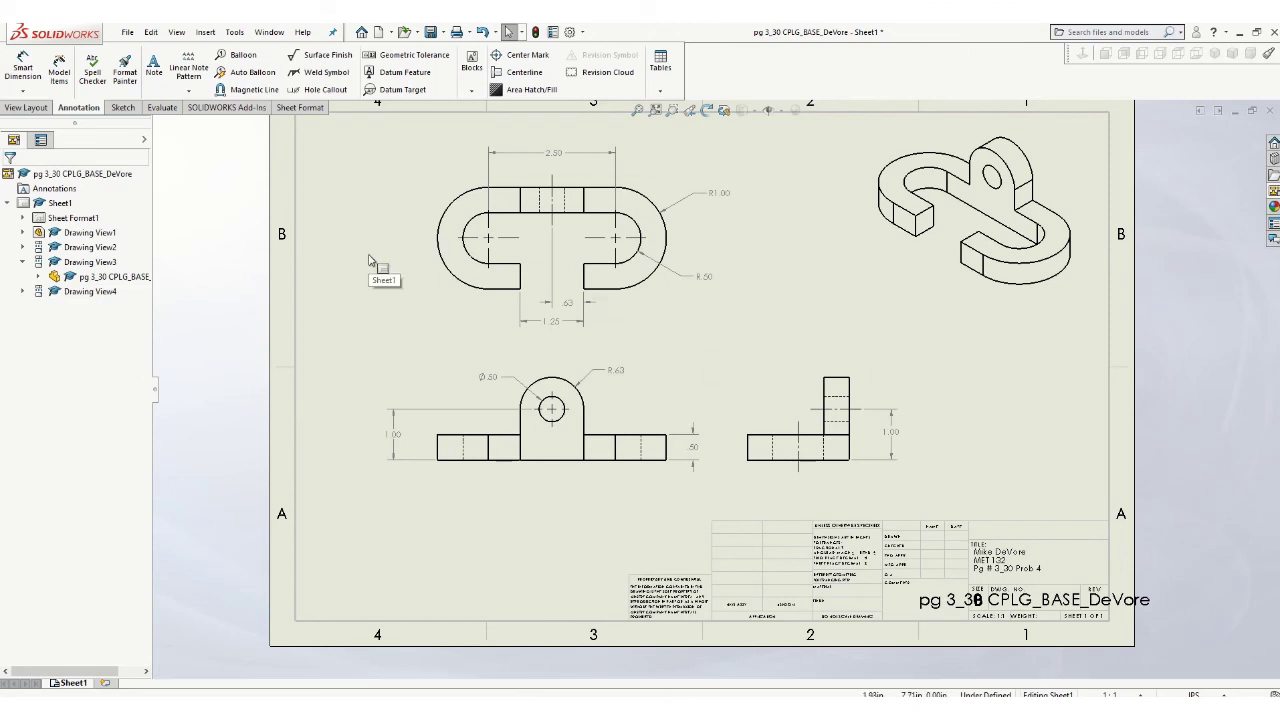
Step: Save the drawing under its current file name
click(127, 32)
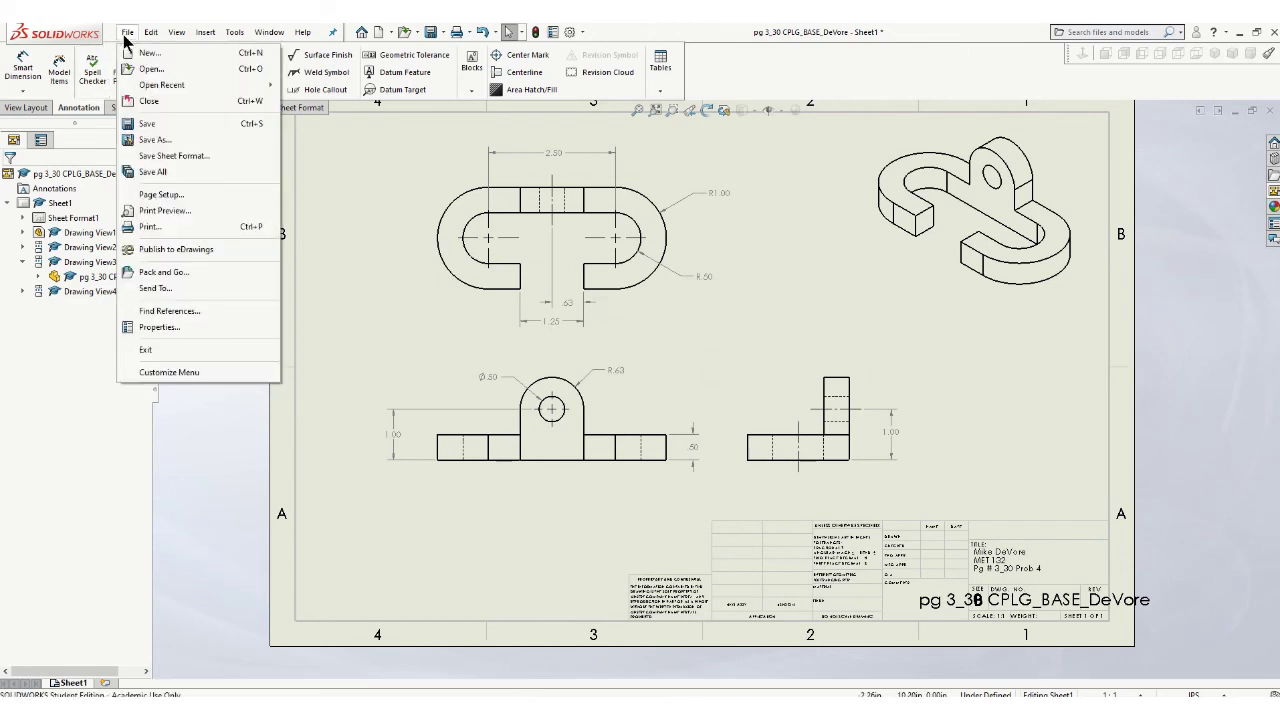
click(160, 139)
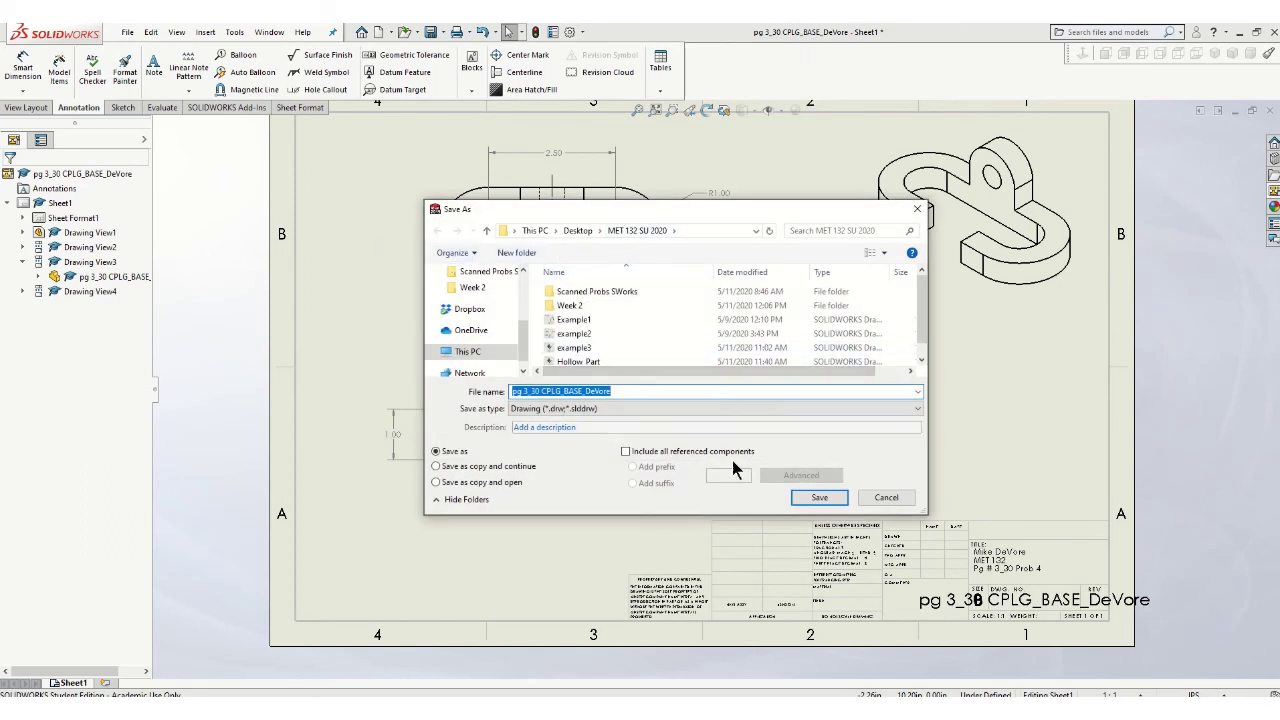
click(819, 498)
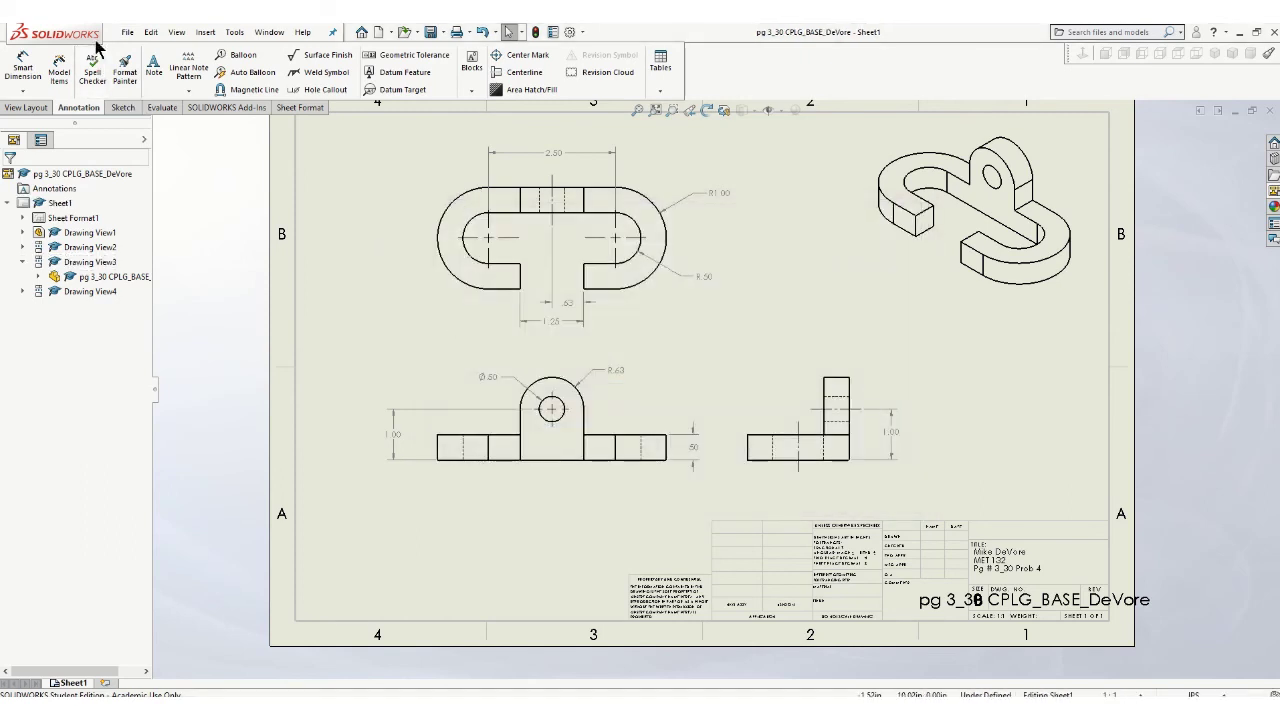
Step: Export the drawing as an Adobe Portable Document Format (*.pdf) file with the same name
click(129, 33)
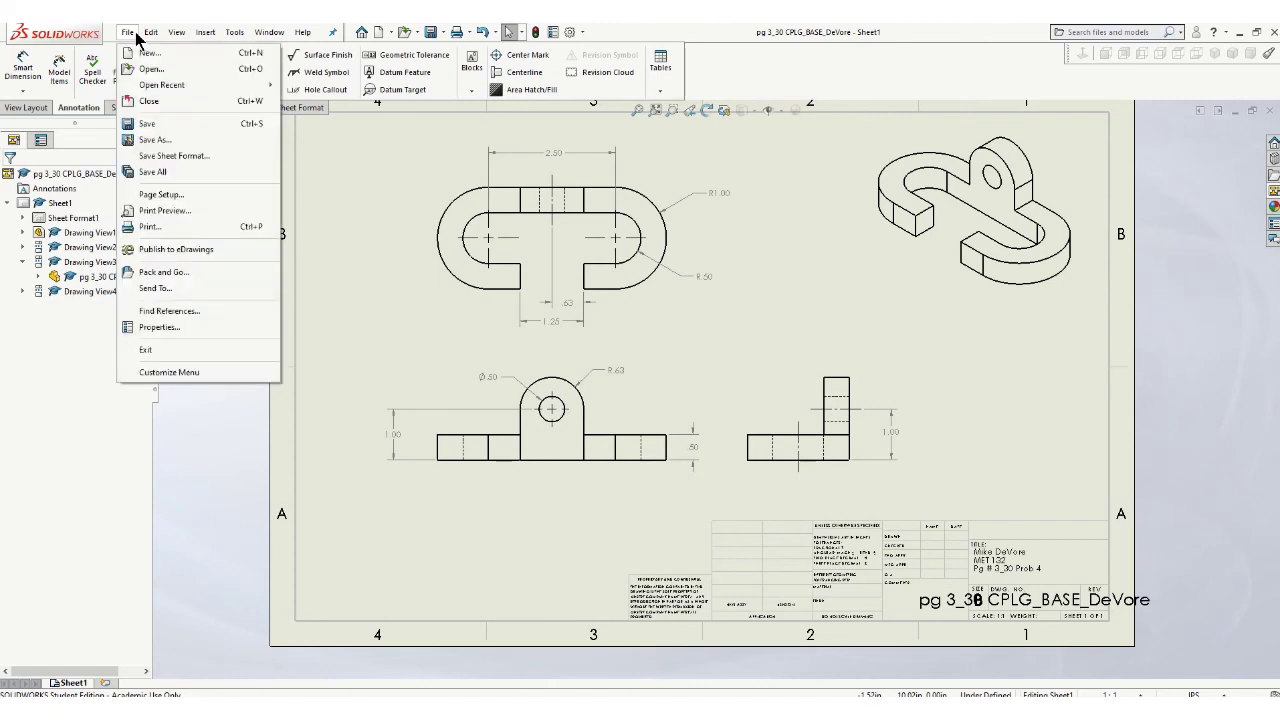
click(155, 142)
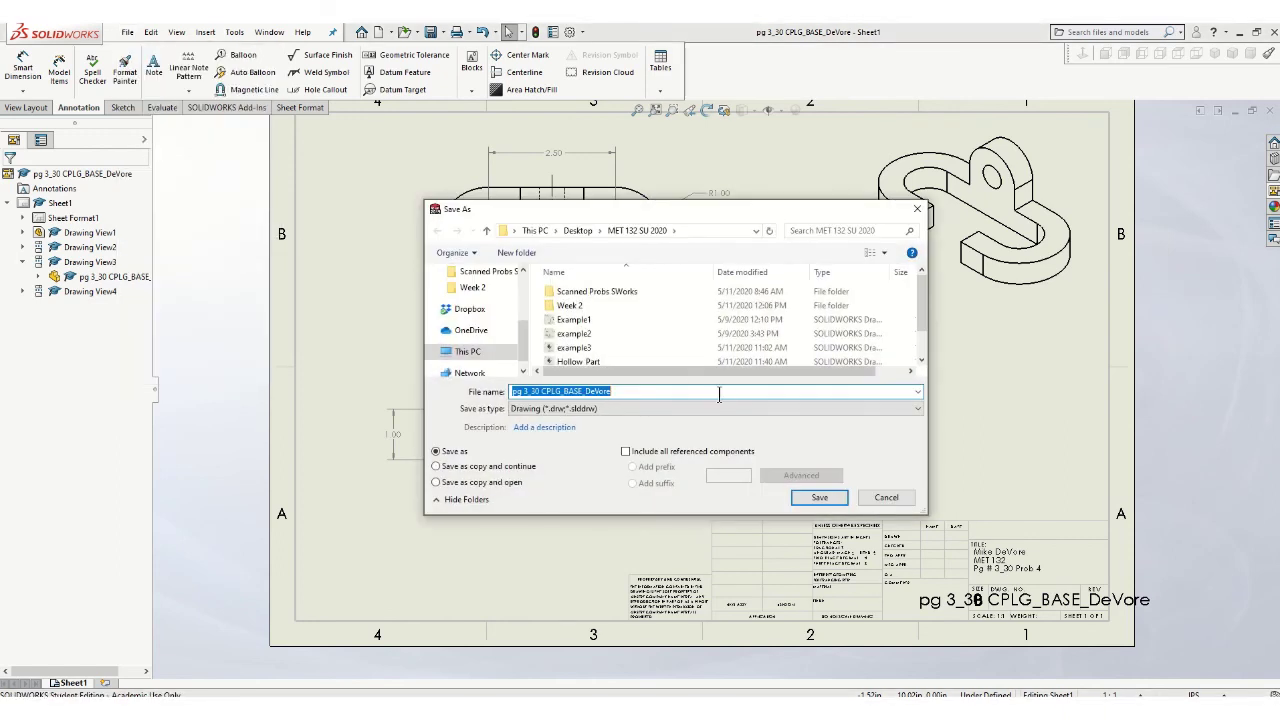
click(774, 410)
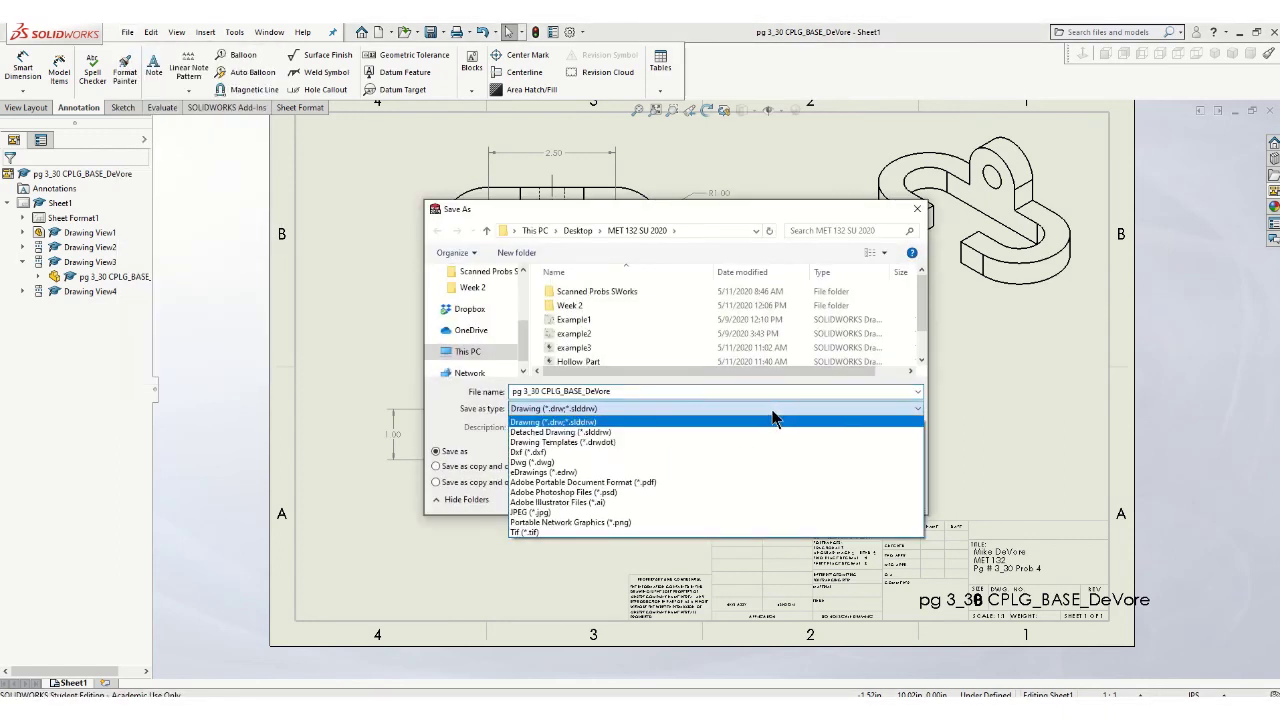
click(573, 483)
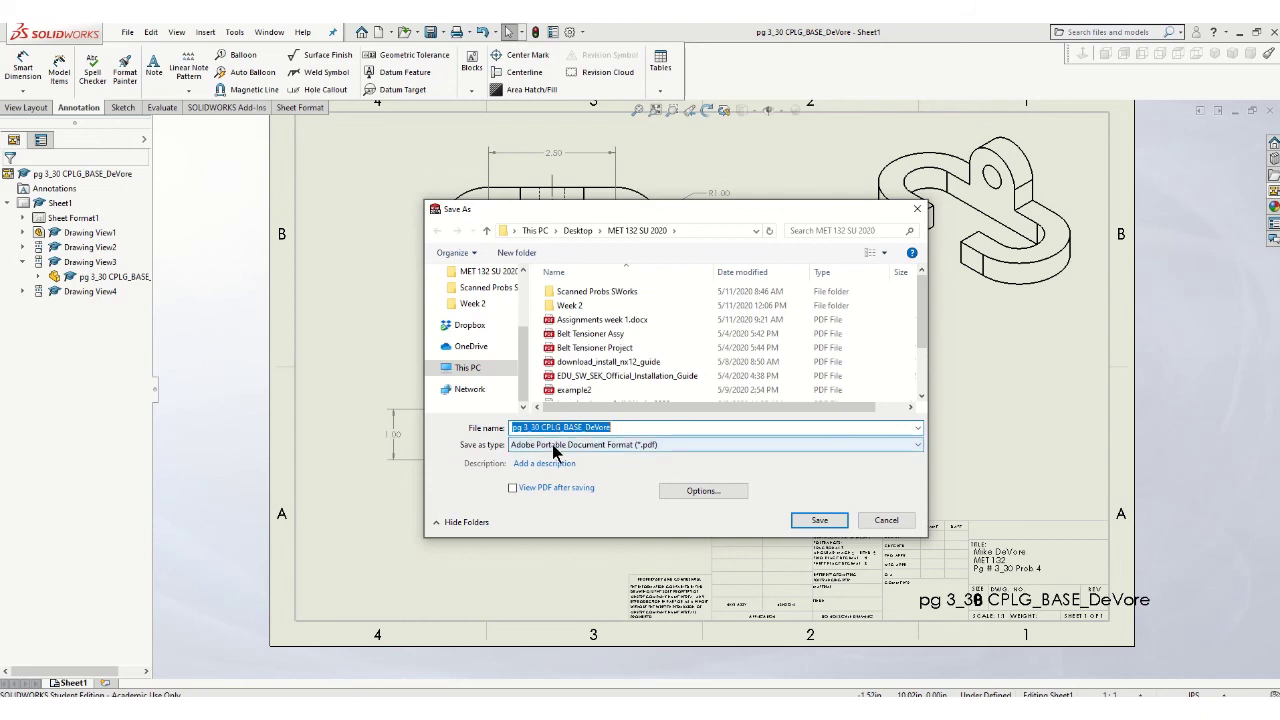
click(689, 452)
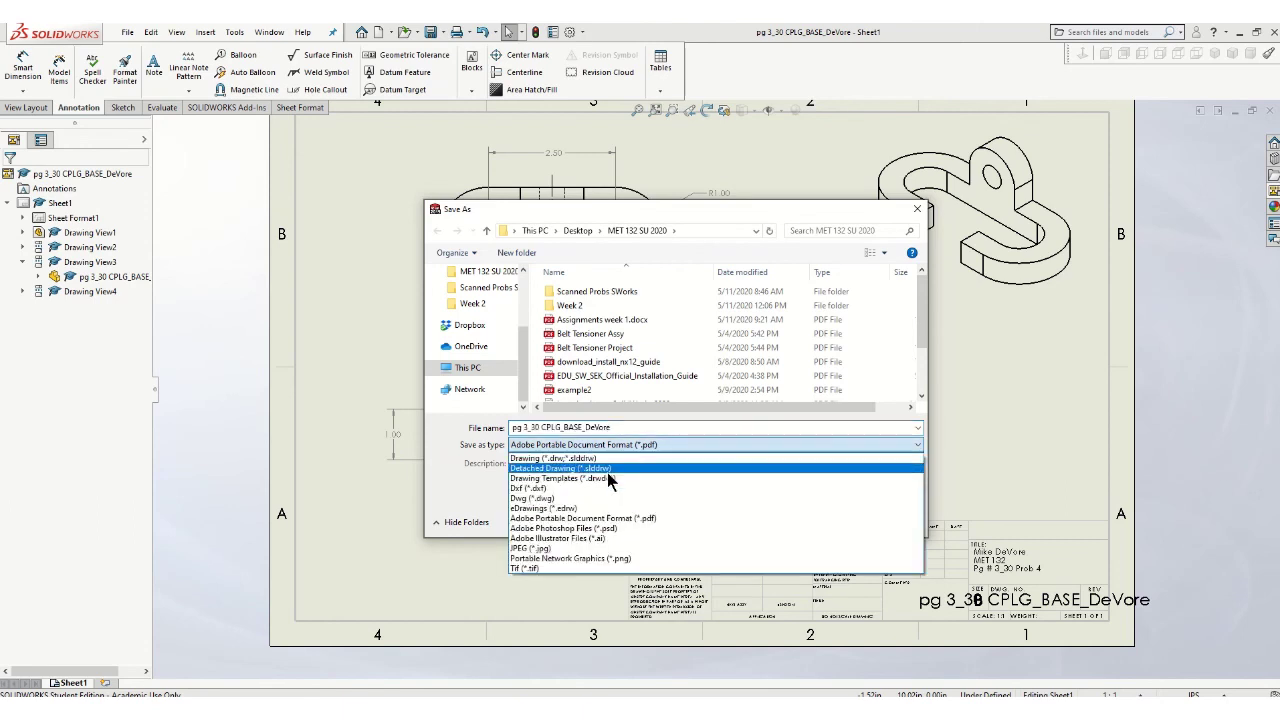
click(555, 519)
click(819, 520)
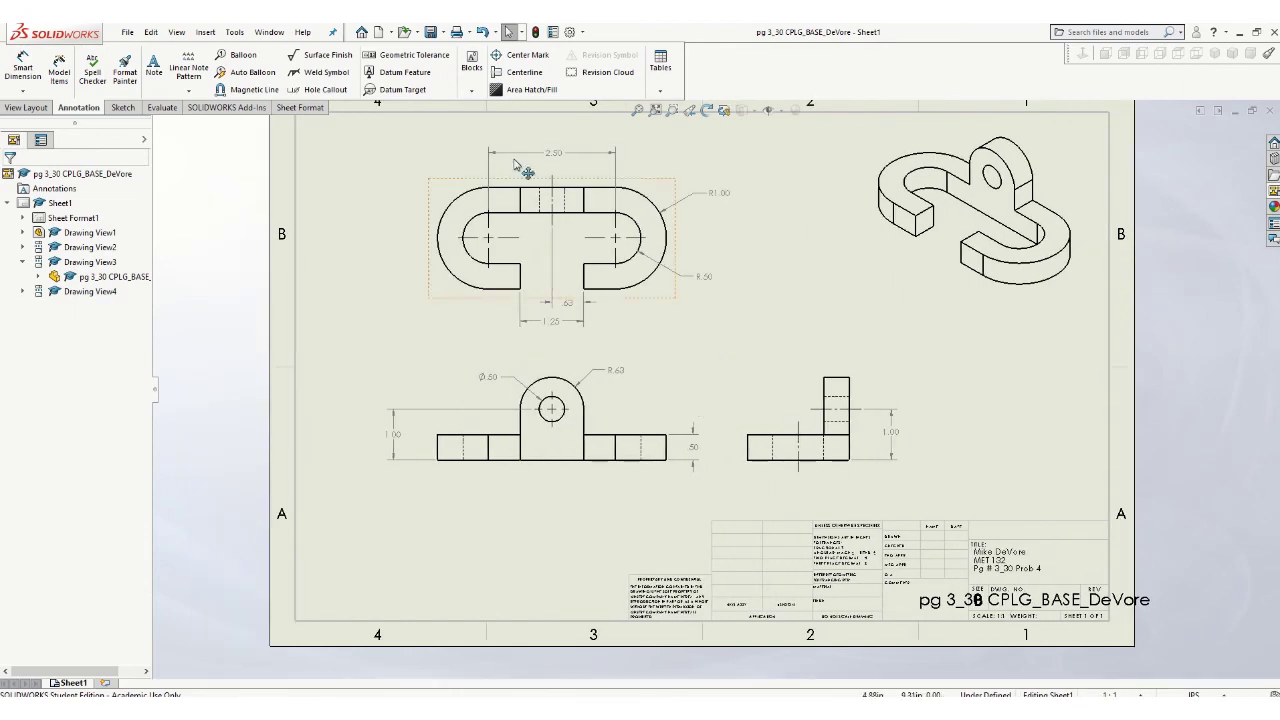
mouse_move(510, 30)
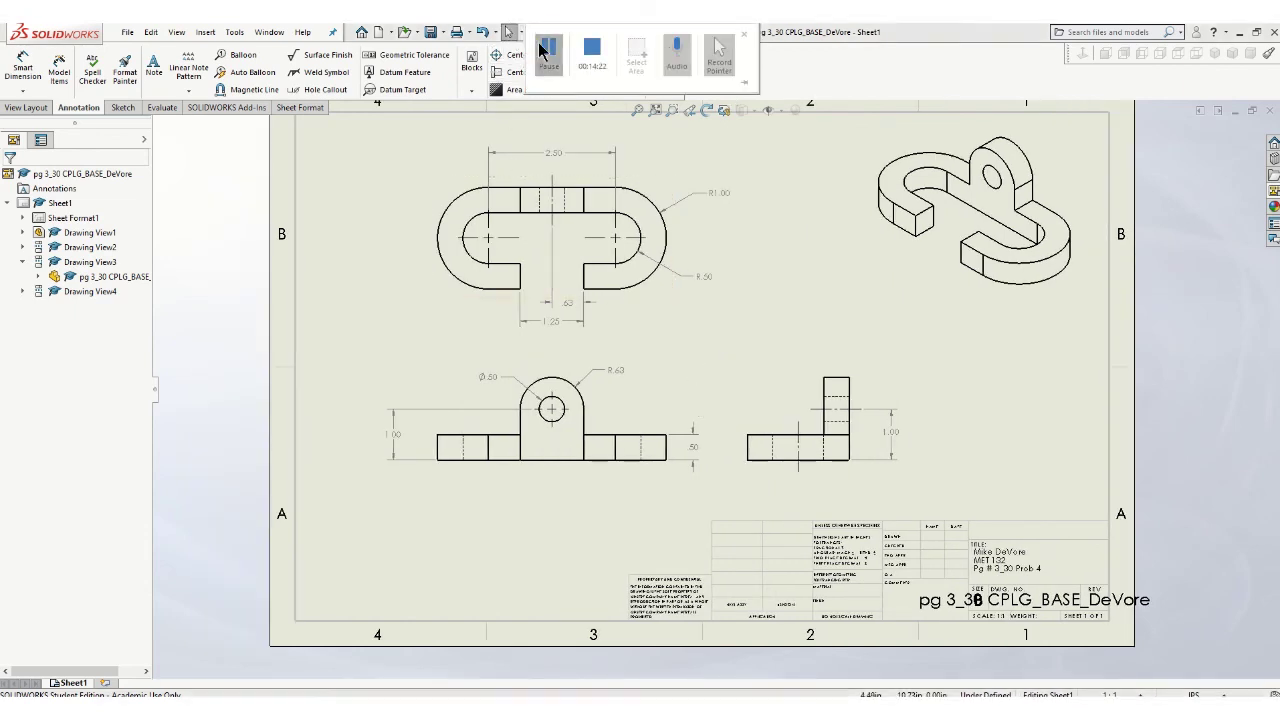